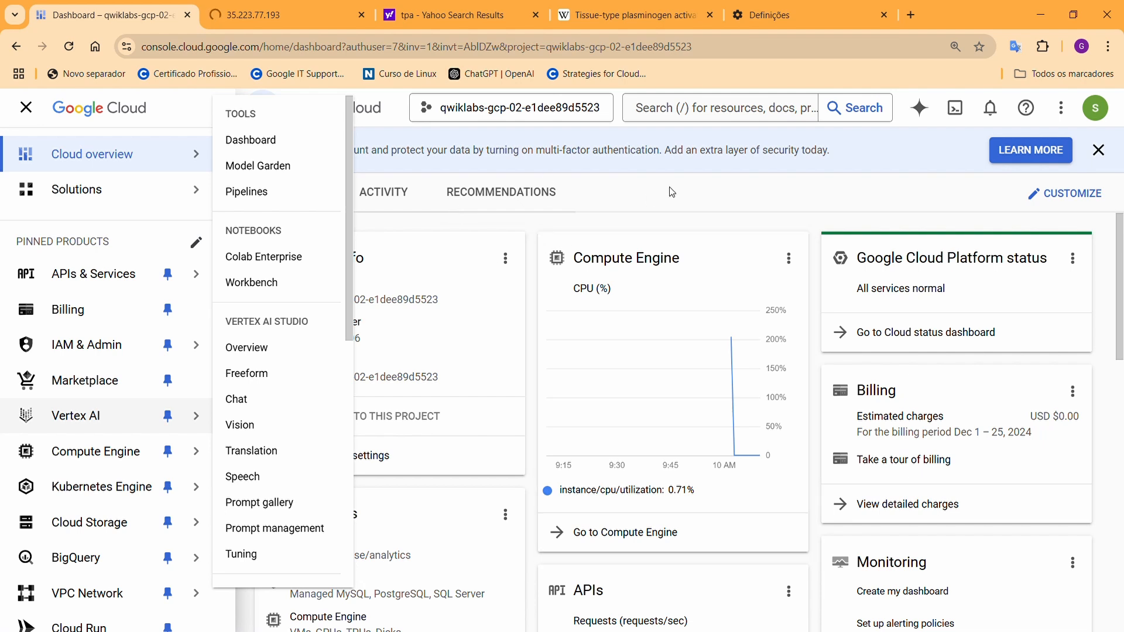
Open the VM instances list and check the web-server's External IP
{"action": "left_click", "coordinate": [664, 222]}
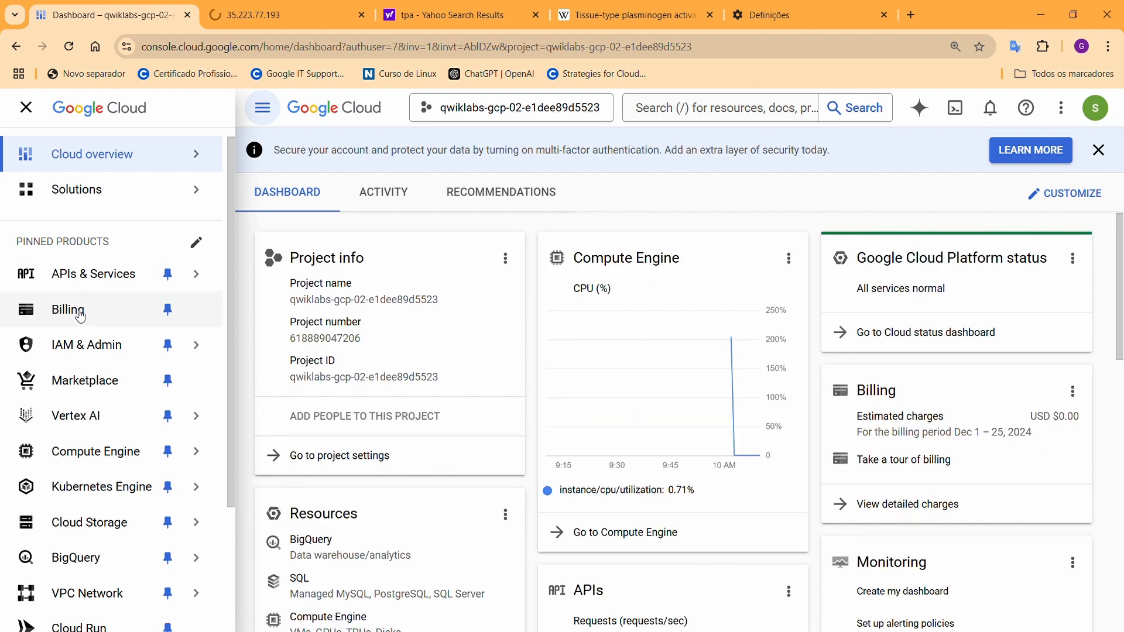
{"action": "mouse_move", "coordinate": [130, 294]}
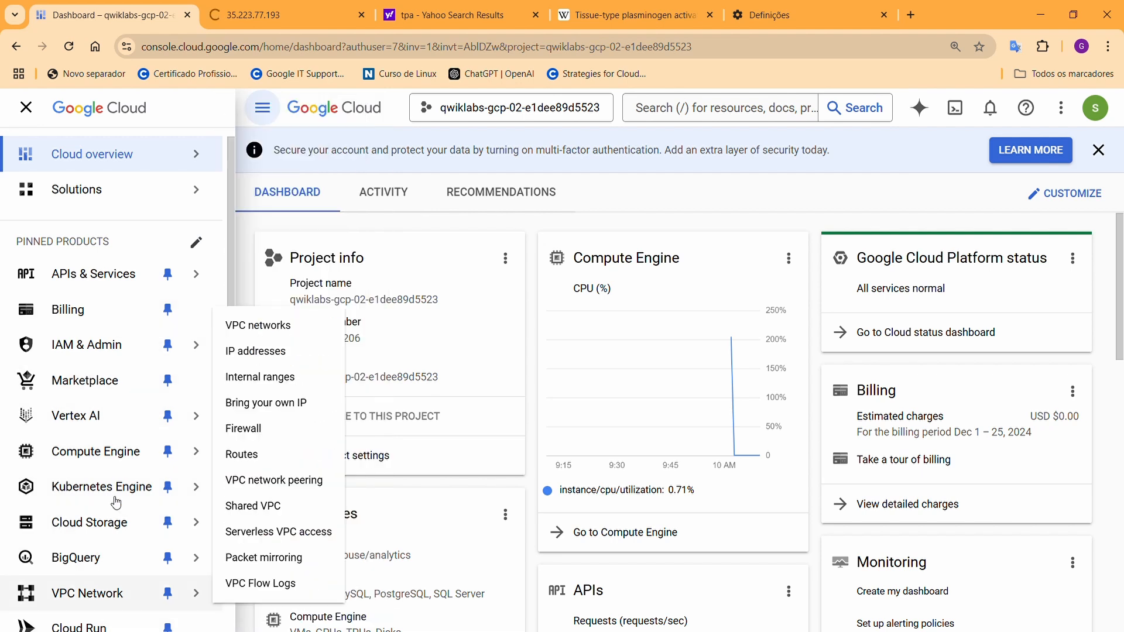
{"action": "mouse_move", "coordinate": [117, 450]}
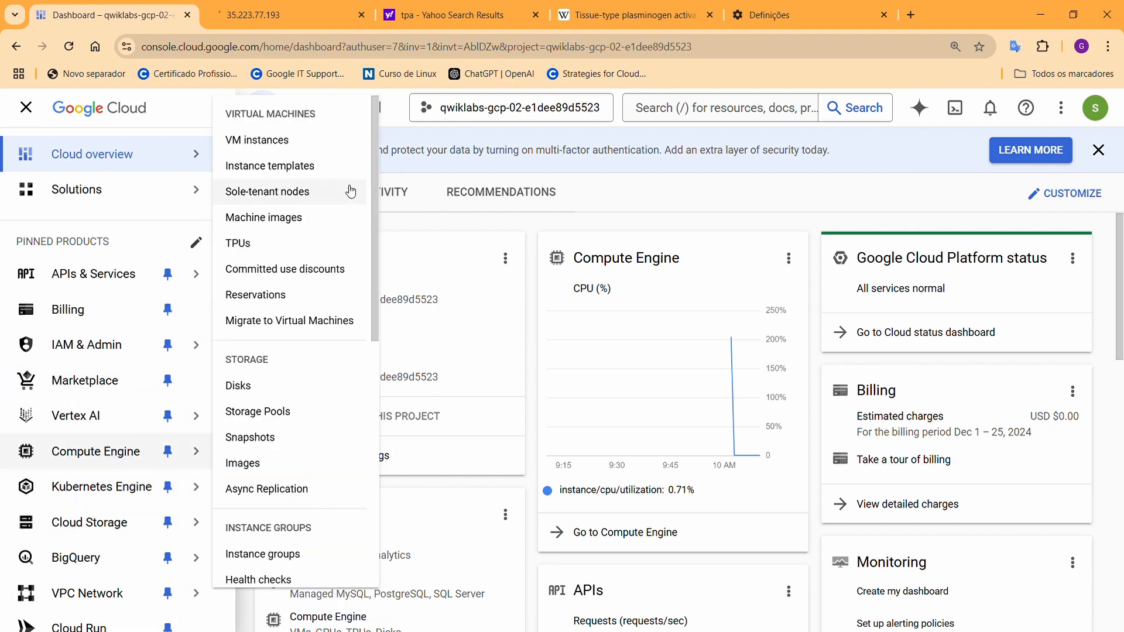
{"action": "left_click", "coordinate": [313, 141]}
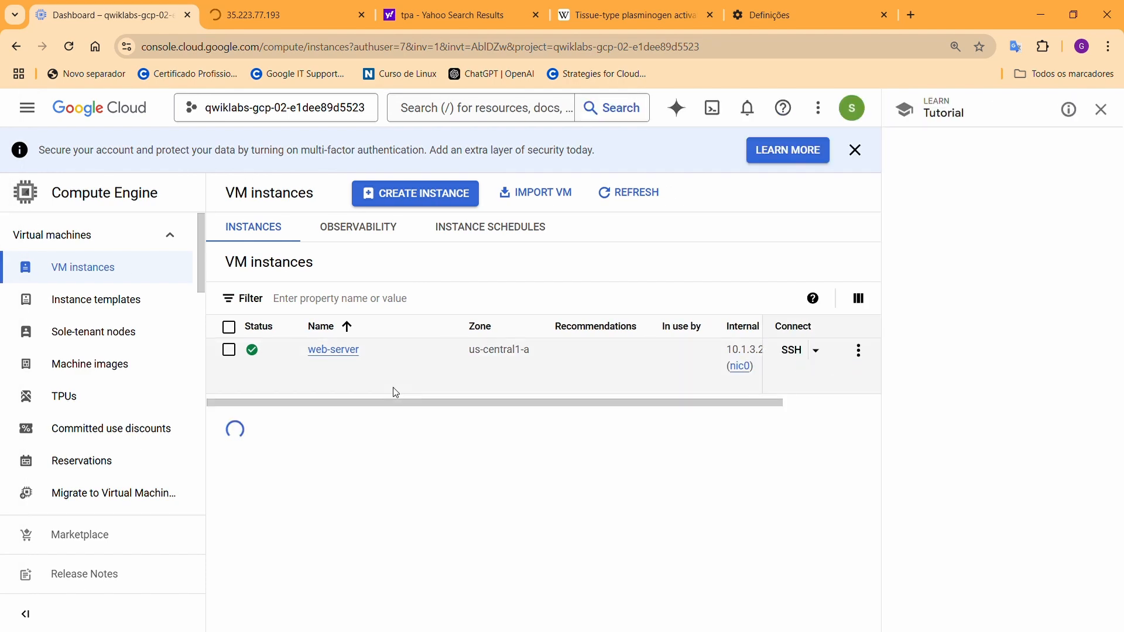
{"action": "left_click_drag", "start_coordinate": [666, 404], "coordinate": [774, 393]}
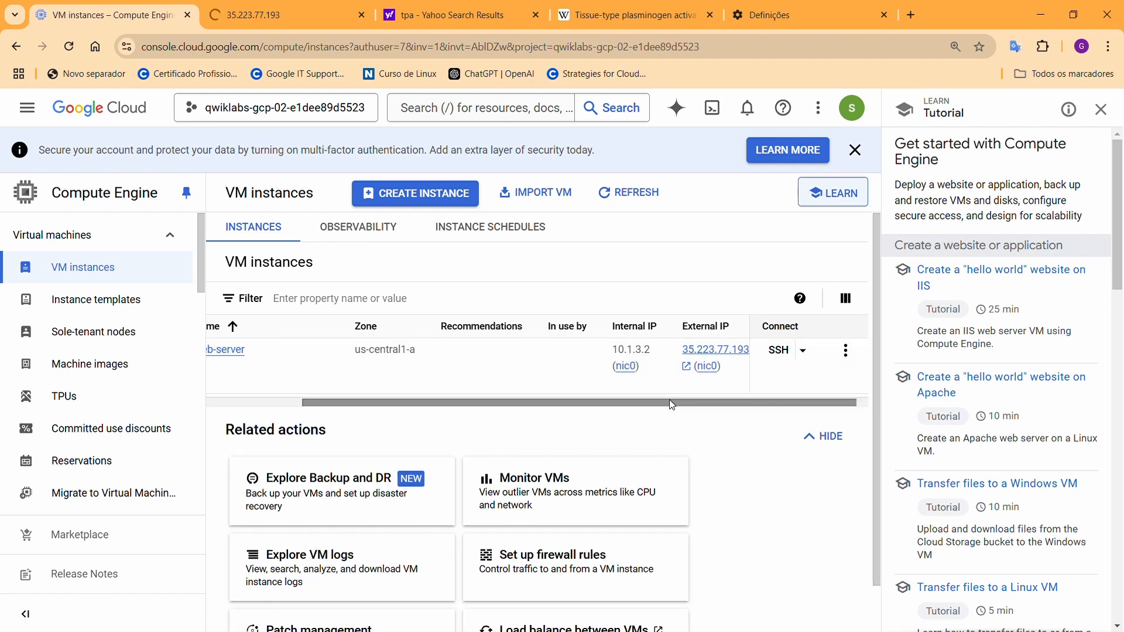
{"action": "left_click_drag", "start_coordinate": [672, 403], "coordinate": [572, 399]}
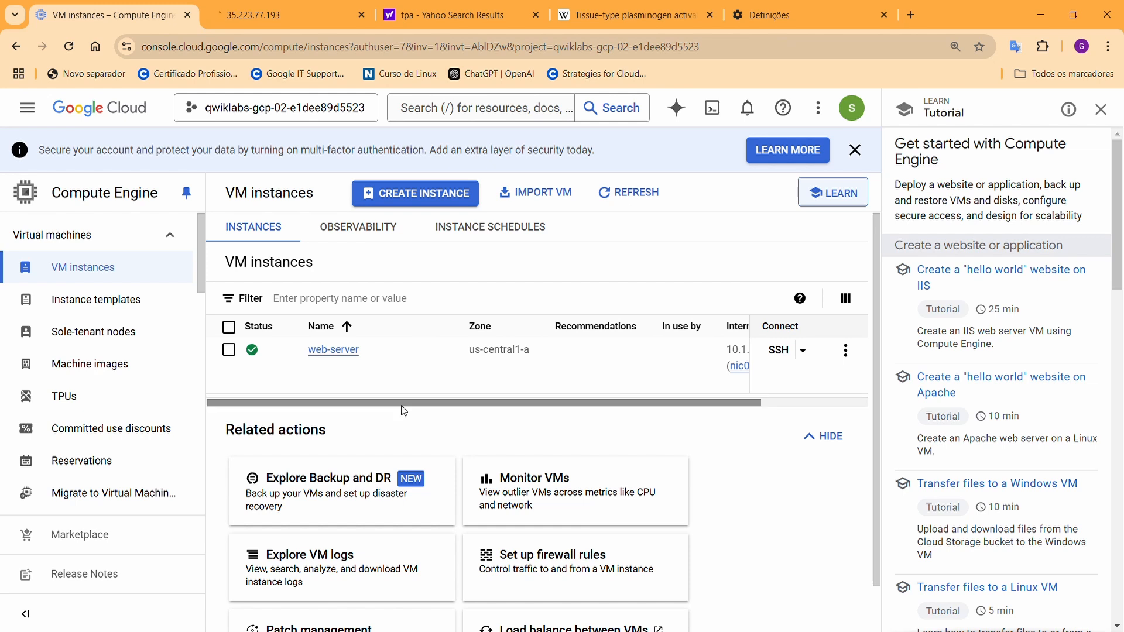
Go to the VPC networks page listing the default and vpc-net networks
{"action": "left_click", "coordinate": [27, 107]}
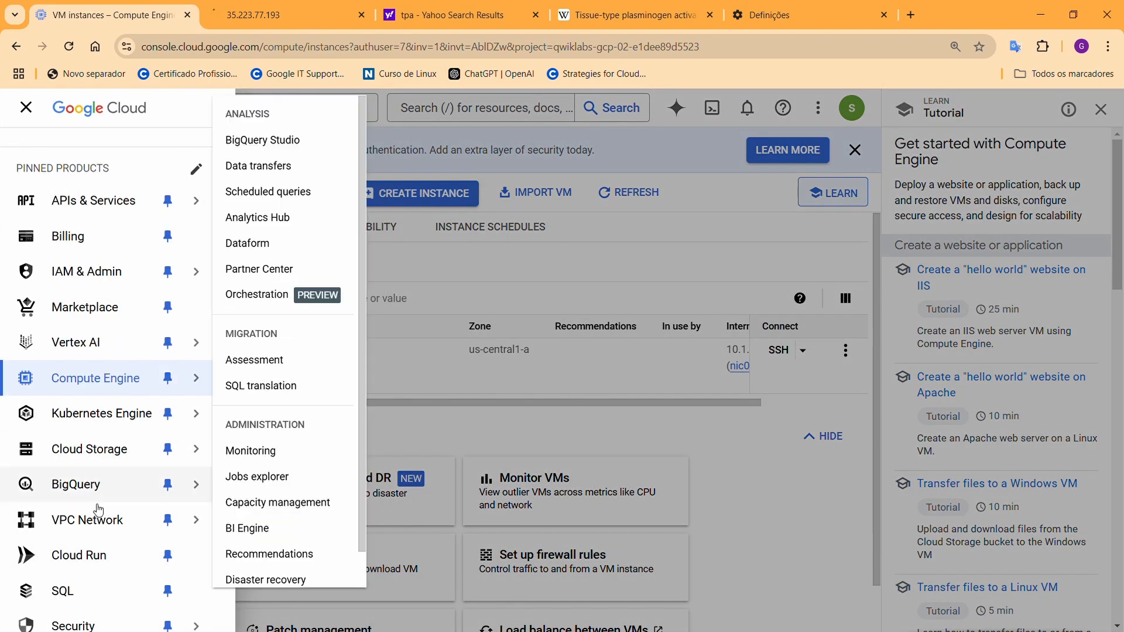
{"action": "left_click", "coordinate": [103, 519]}
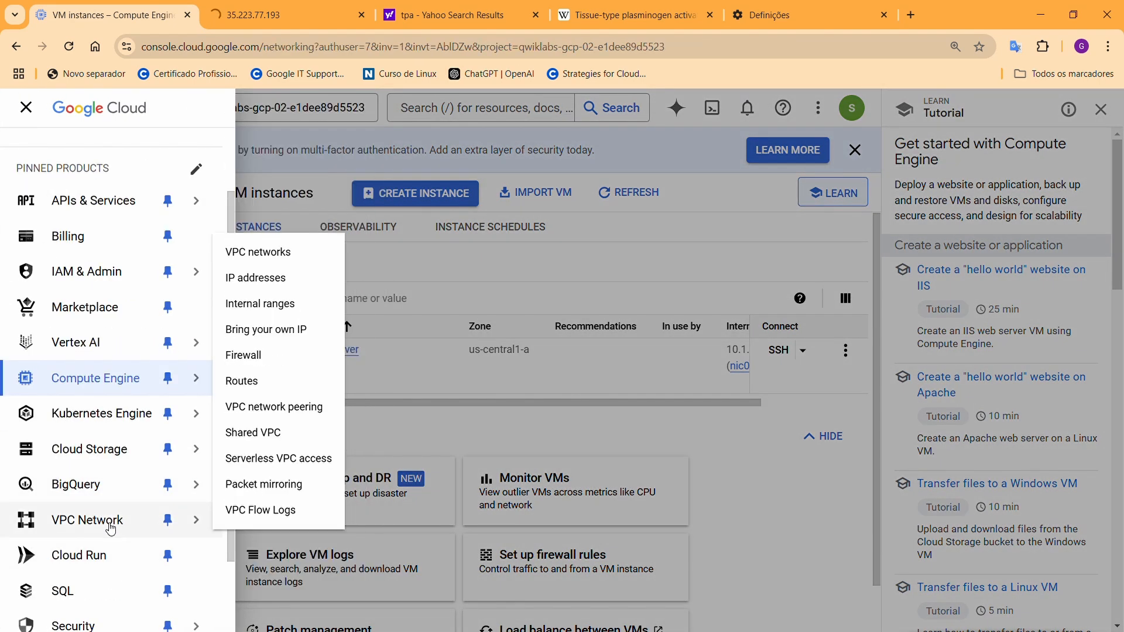
{"action": "left_click", "coordinate": [263, 256]}
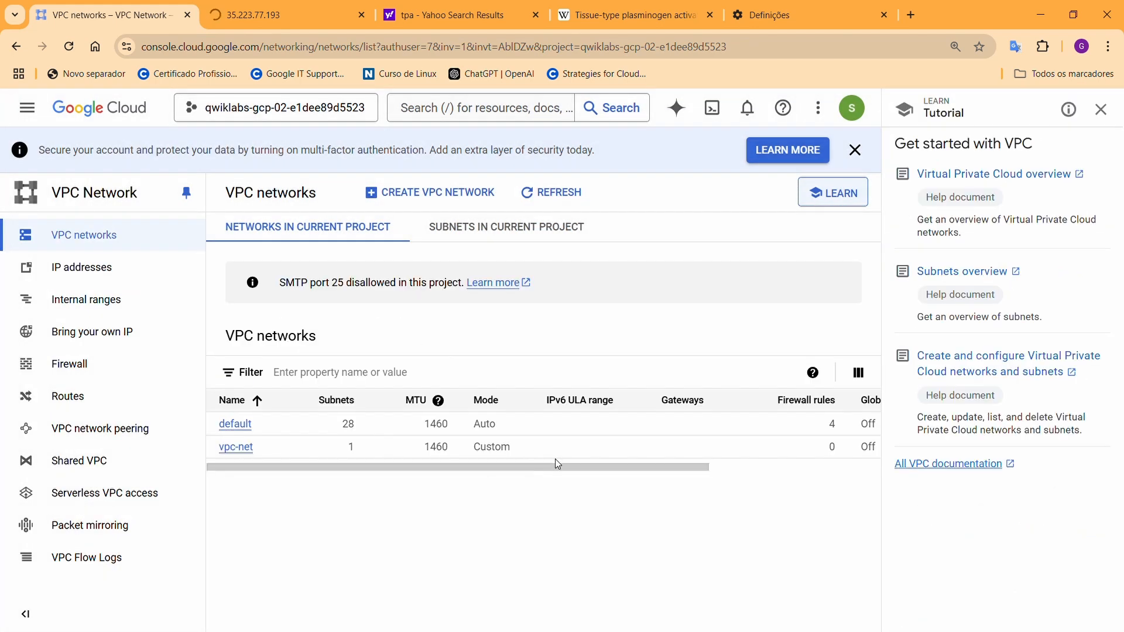
Bring up the navigation menu over the VPC networks page to reach the VPC Network pages
{"action": "left_click_drag", "start_coordinate": [556, 467], "coordinate": [550, 497]}
{"action": "left_click", "coordinate": [45, 110]}
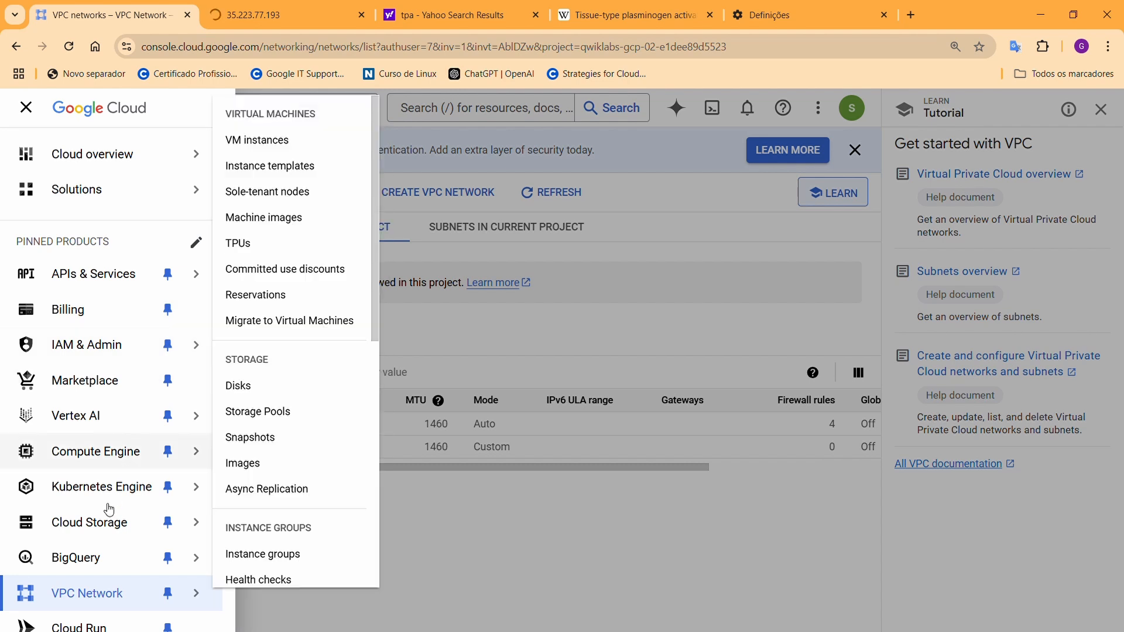
From the Firewall page, start a new firewall rule named allow-http-ssh
{"action": "mouse_move", "coordinate": [98, 584]}
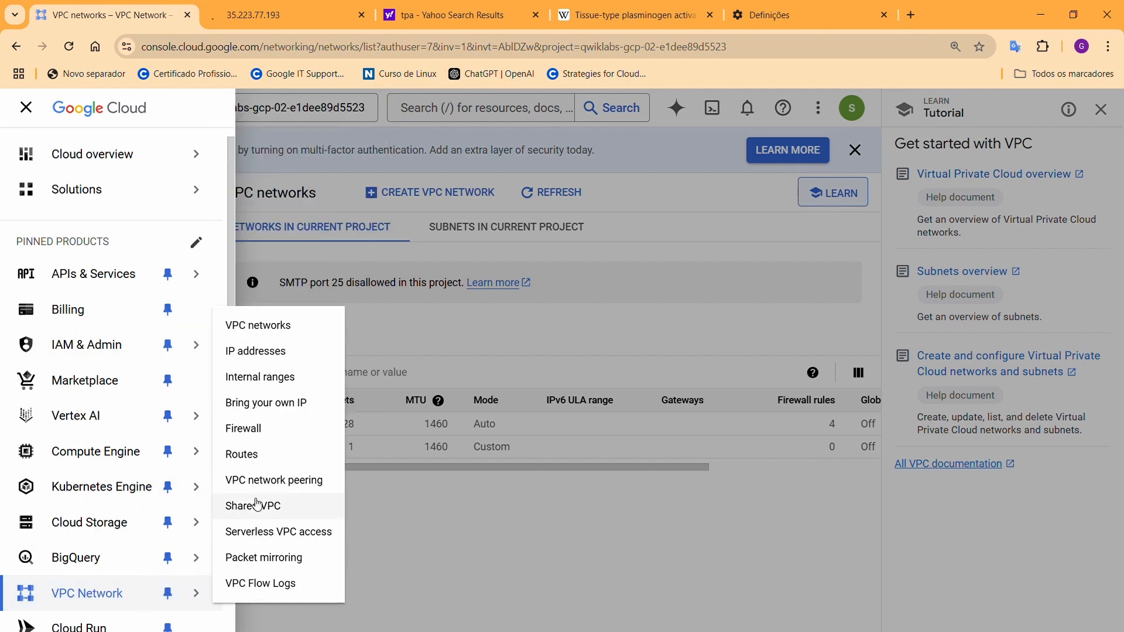
{"action": "left_click", "coordinate": [279, 436]}
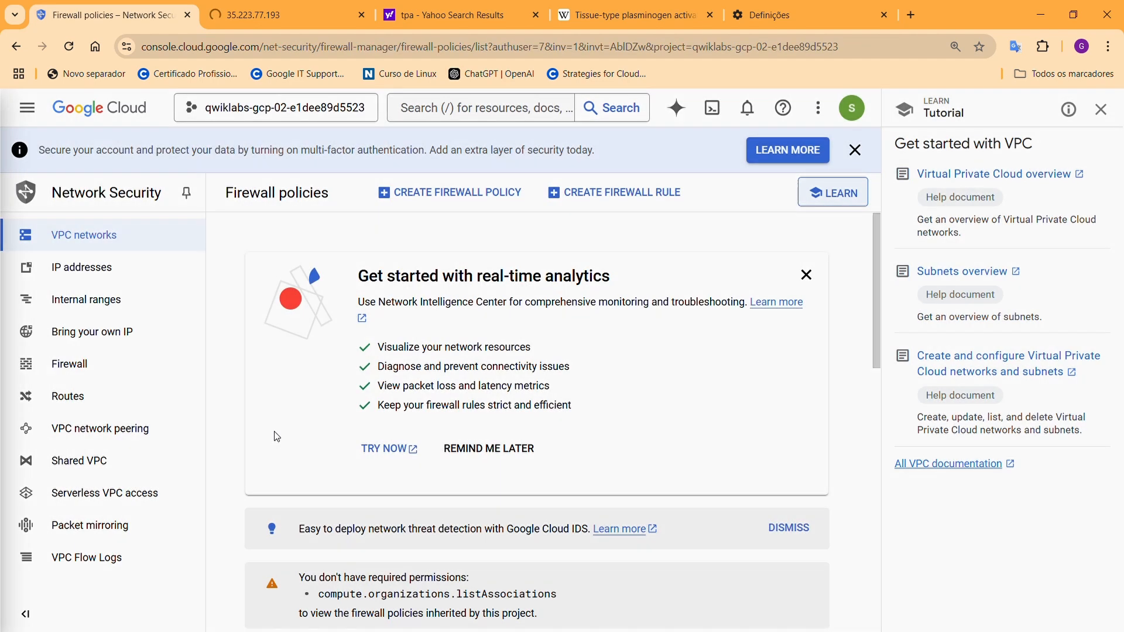
{"action": "scroll", "coordinate": [380, 436], "scroll_direction": "down", "scroll_amount": 5}
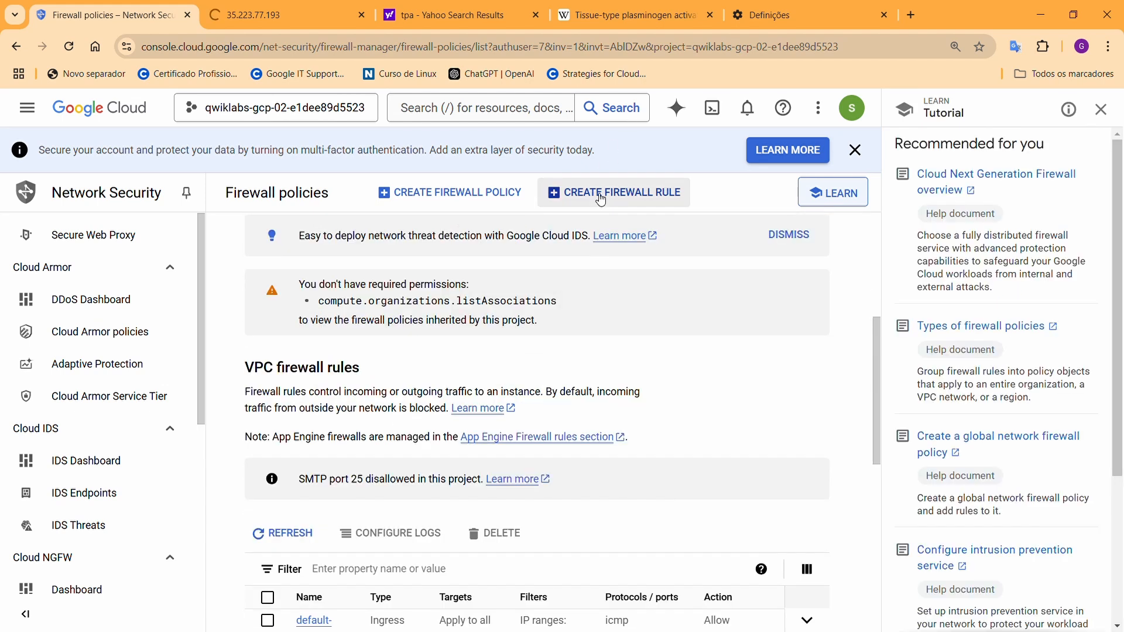
{"action": "left_click", "coordinate": [602, 199]}
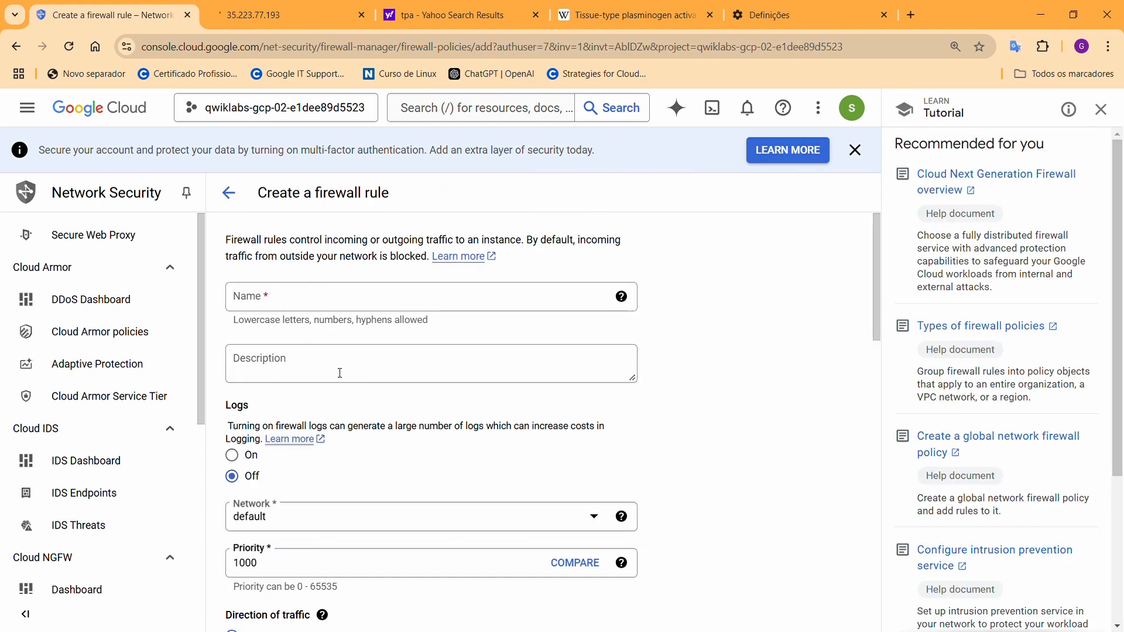
{"action": "left_click", "coordinate": [401, 302]}
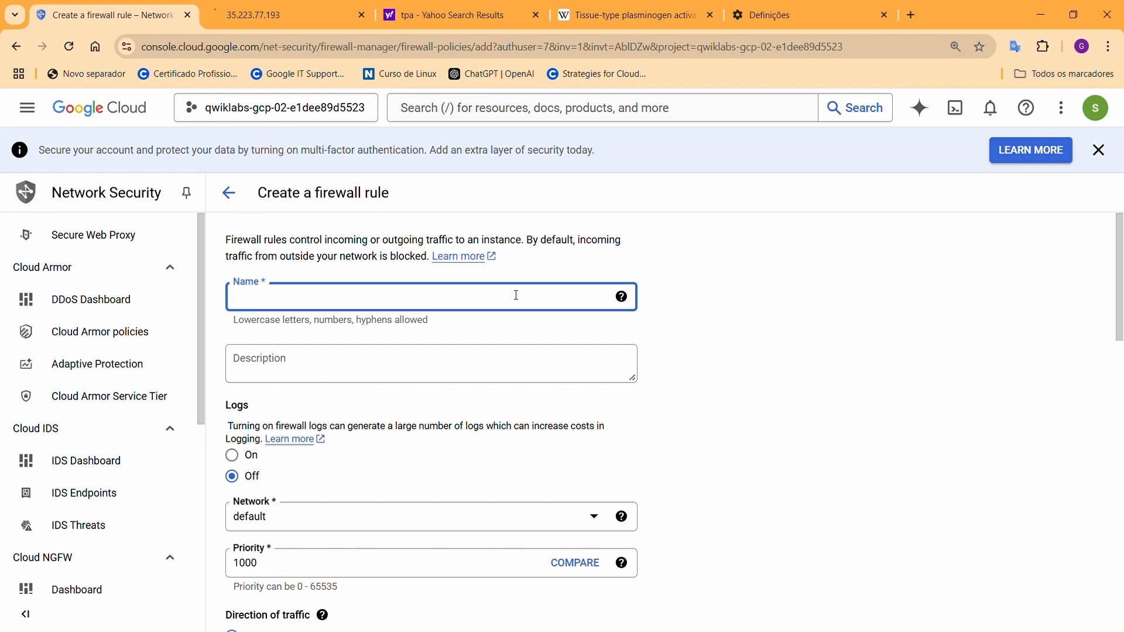
{"action": "type", "text": "allo"}
{"action": "type", "text": "w-http-ssh"}
{"action": "scroll", "coordinate": [277, 384], "scroll_direction": "down", "scroll_amount": 1}
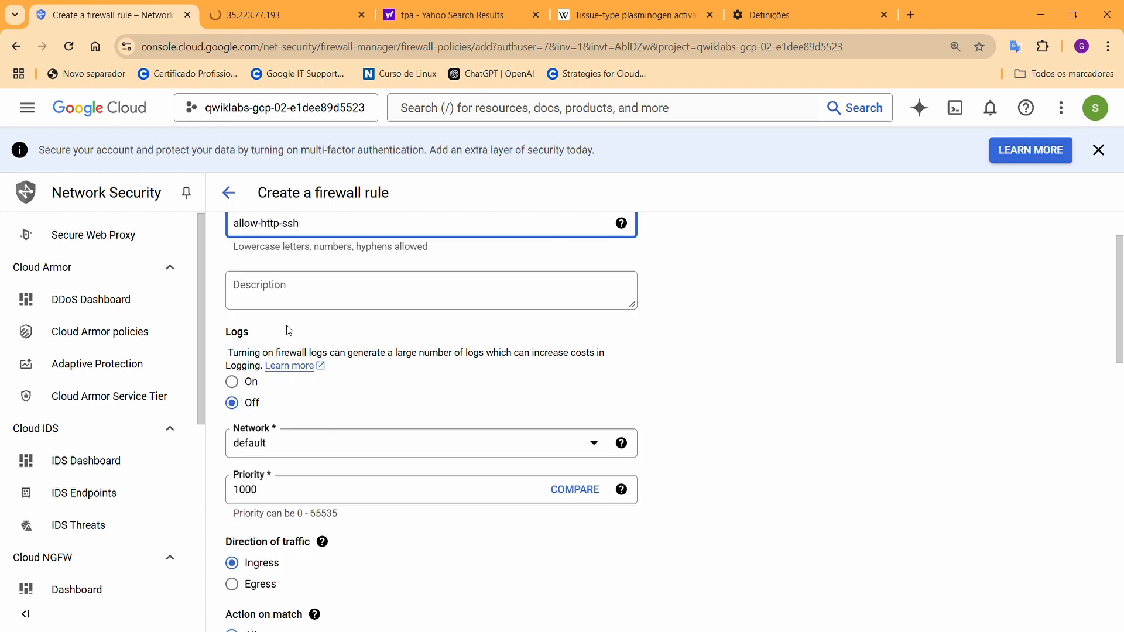
Turn on logging for the rule and apply it to the vpc-net network
{"action": "left_click", "coordinate": [244, 381]}
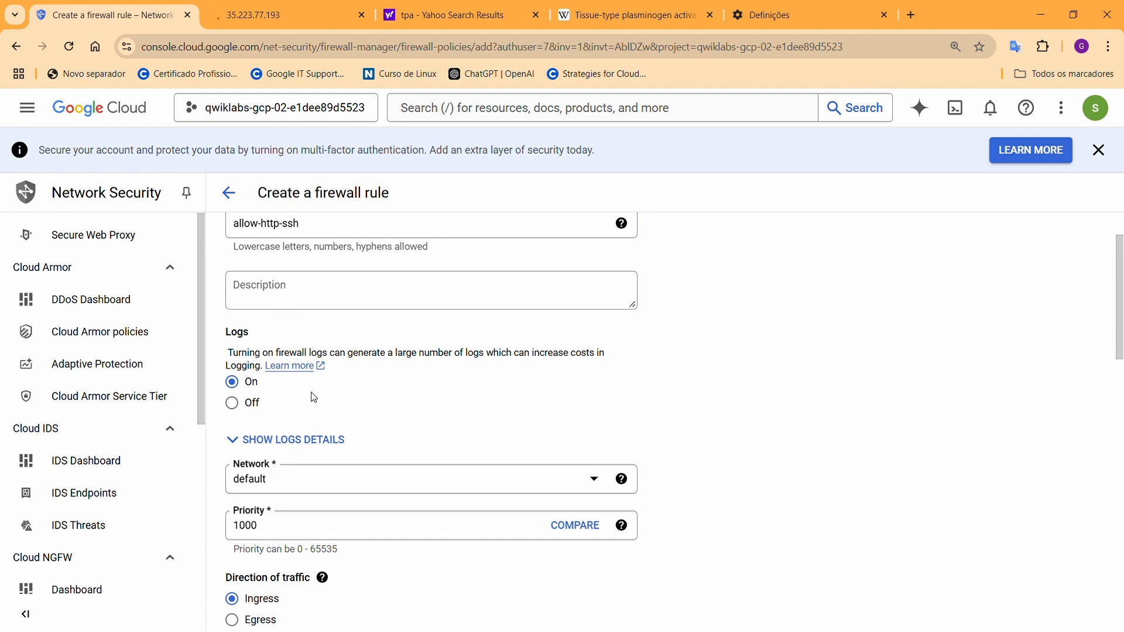
{"action": "scroll", "coordinate": [314, 398], "scroll_direction": "down", "scroll_amount": 3}
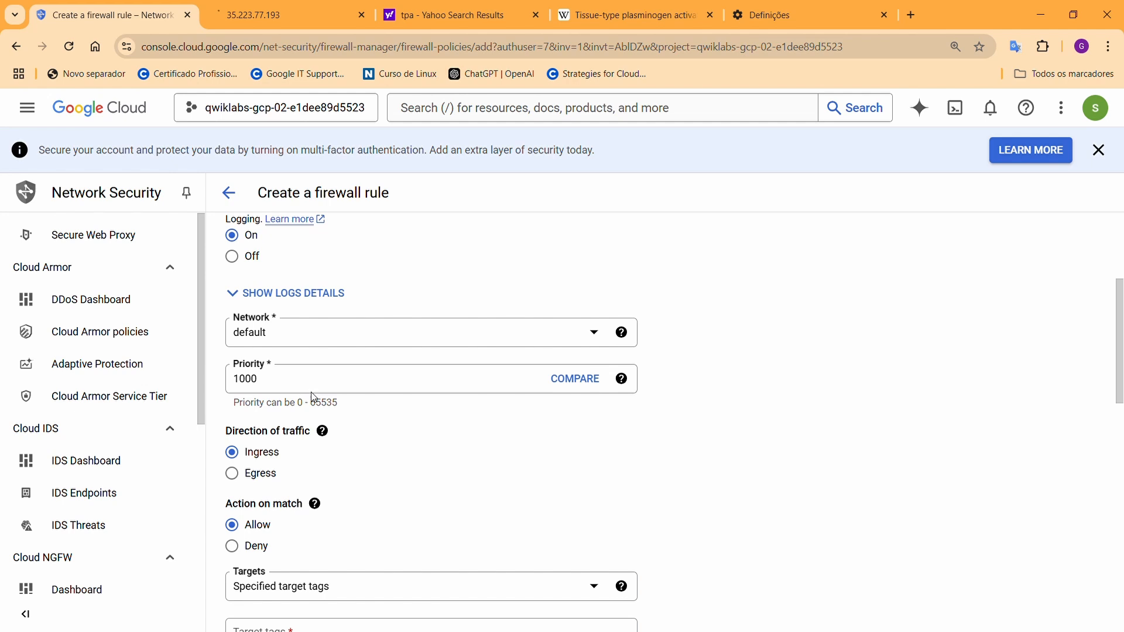
{"action": "left_click", "coordinate": [308, 347]}
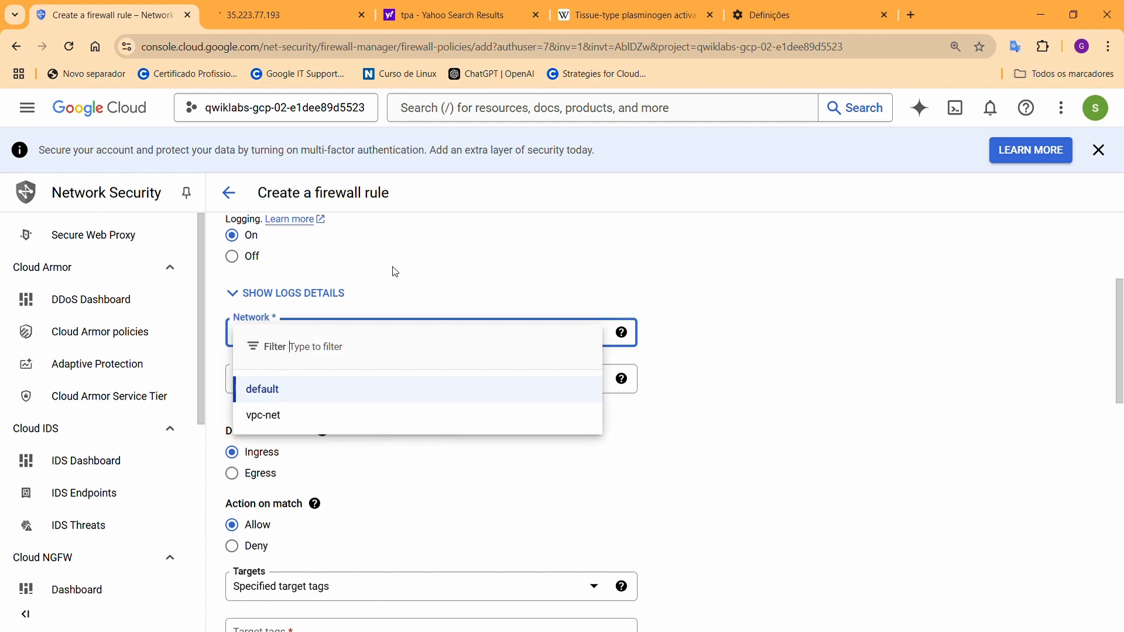
{"action": "left_click", "coordinate": [297, 419]}
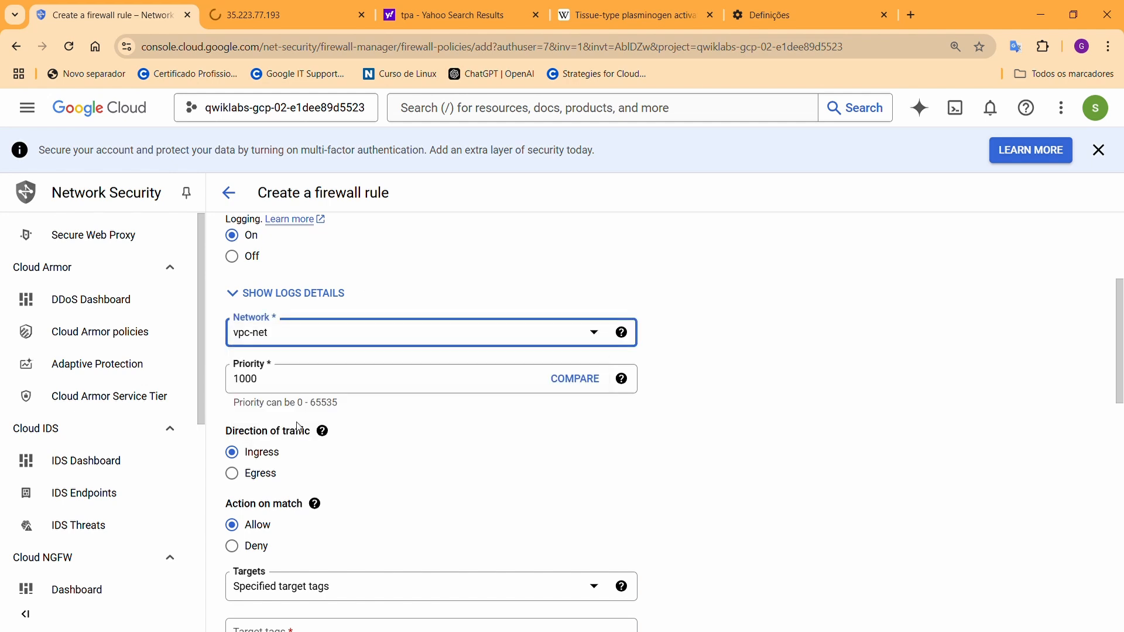
Keep Ingress direction and Allow action, with targets set to specified target tags
{"action": "scroll", "coordinate": [243, 342], "scroll_direction": "down", "scroll_amount": 1}
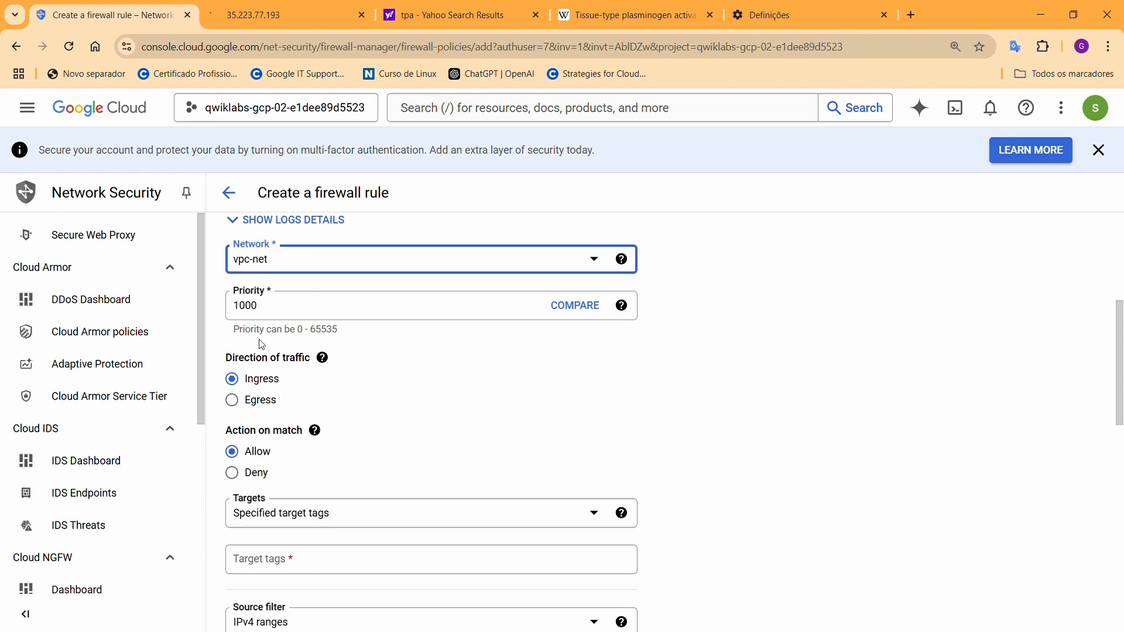
{"action": "scroll", "coordinate": [267, 296], "scroll_direction": "down", "scroll_amount": 1}
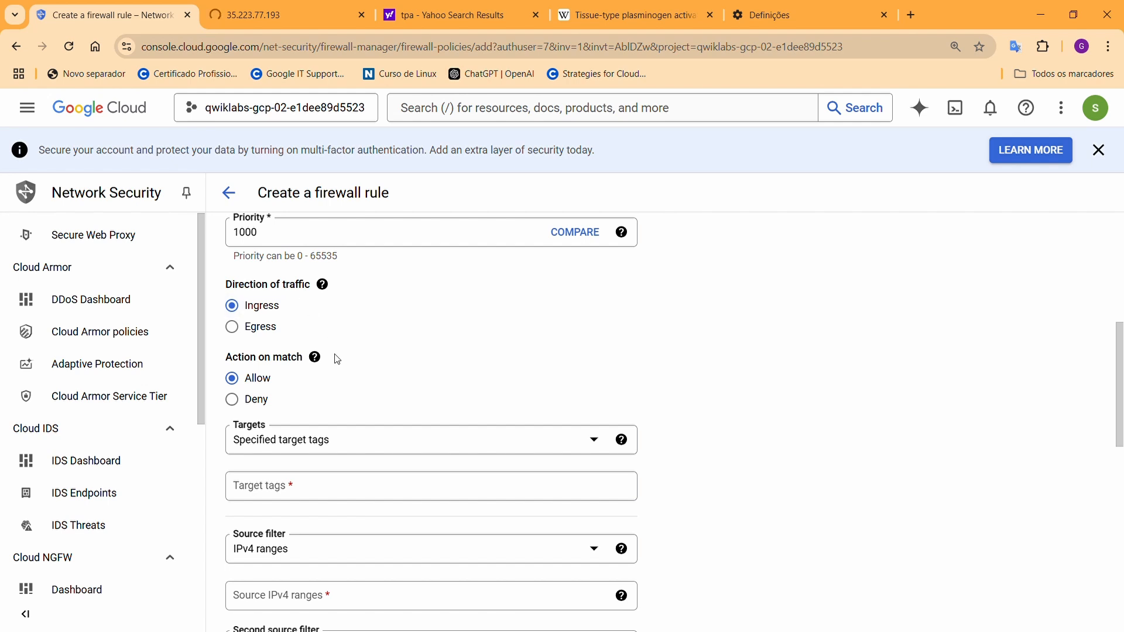
{"action": "scroll", "coordinate": [338, 359], "scroll_direction": "down", "scroll_amount": 2}
{"action": "scroll", "coordinate": [346, 363], "scroll_direction": "up", "scroll_amount": 1}
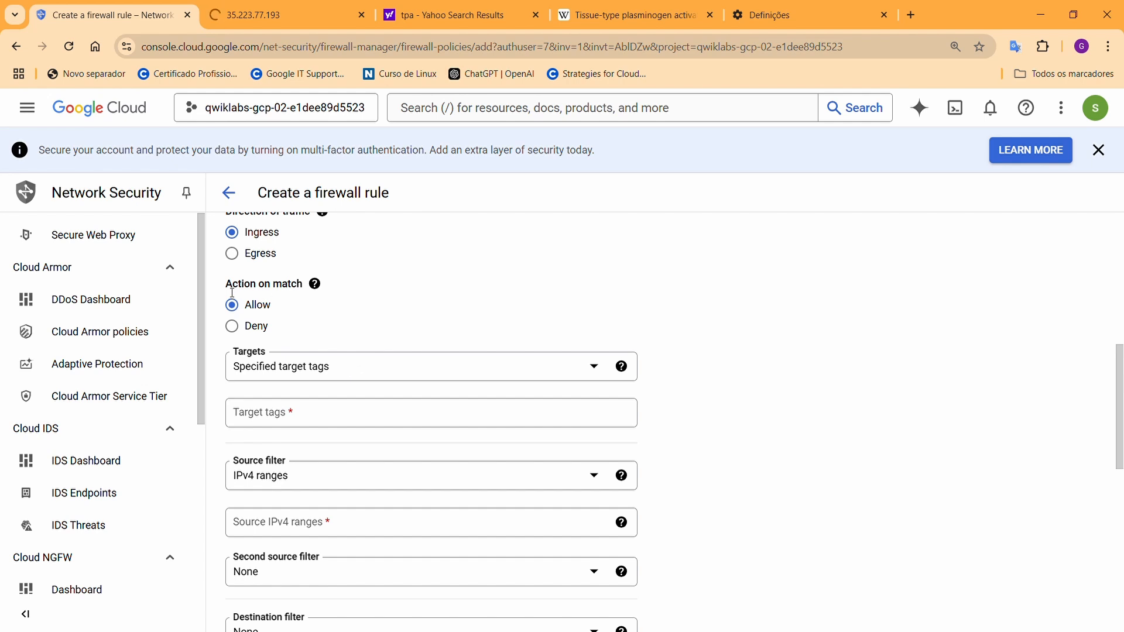
{"action": "left_click_drag", "start_coordinate": [227, 292], "coordinate": [308, 292]}
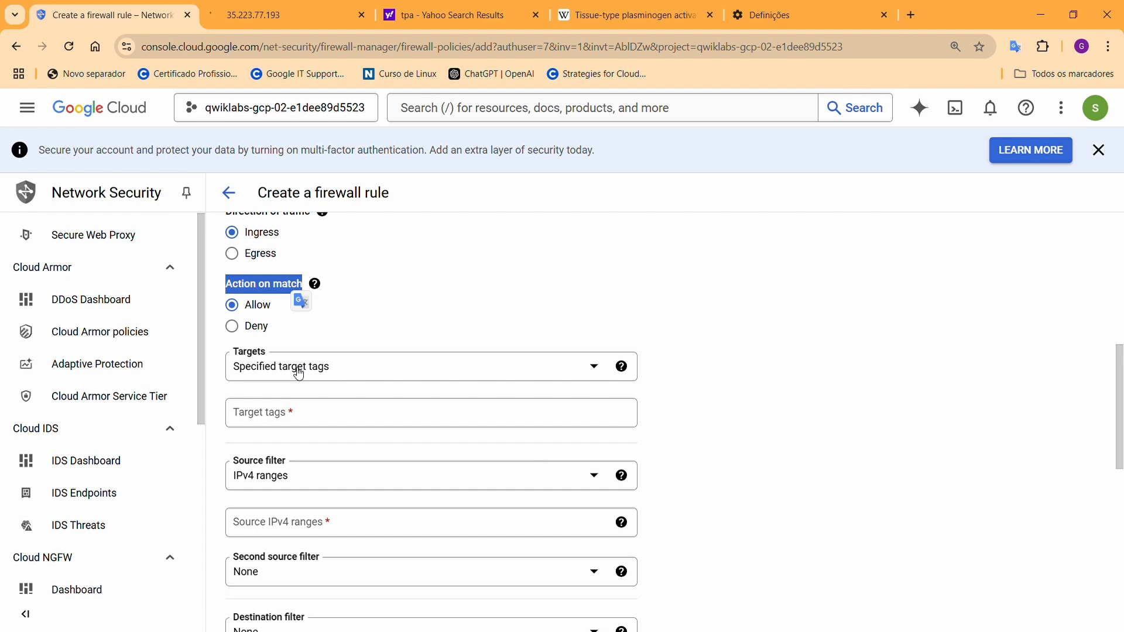
{"action": "left_click", "coordinate": [326, 417]}
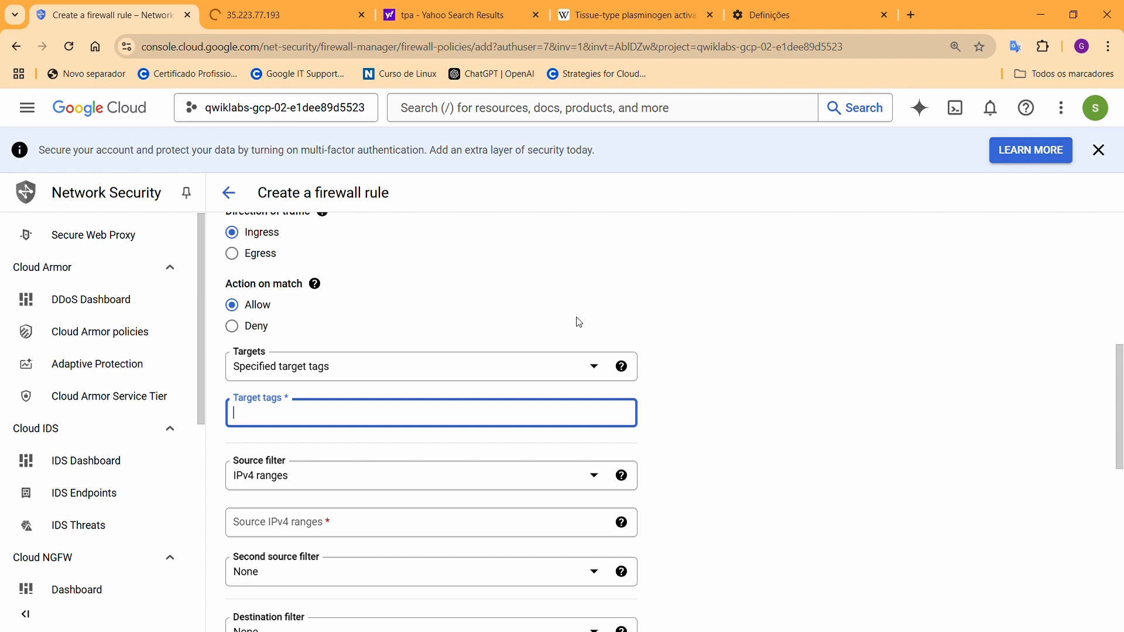
Add target tag 'http-serve' and allow the source IPv4 range 0.0.0.0/0
{"action": "type", "text": "http-server"}
{"action": "scroll", "coordinate": [439, 328], "scroll_direction": "down", "scroll_amount": 2}
{"action": "left_click", "coordinate": [287, 335]}
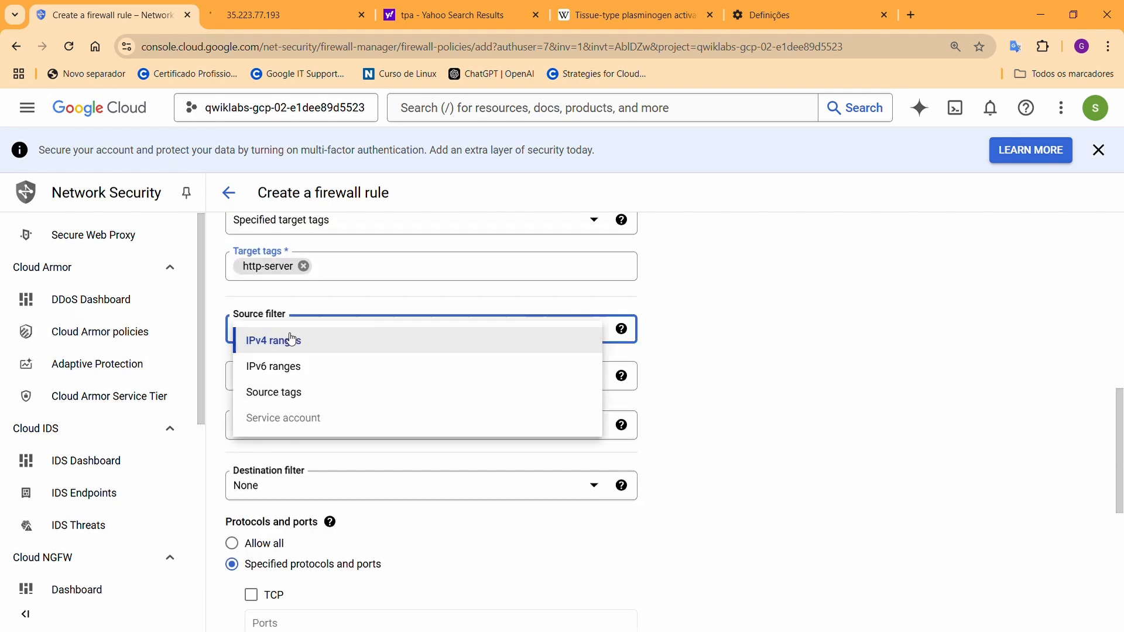
{"action": "left_click", "coordinate": [338, 317]}
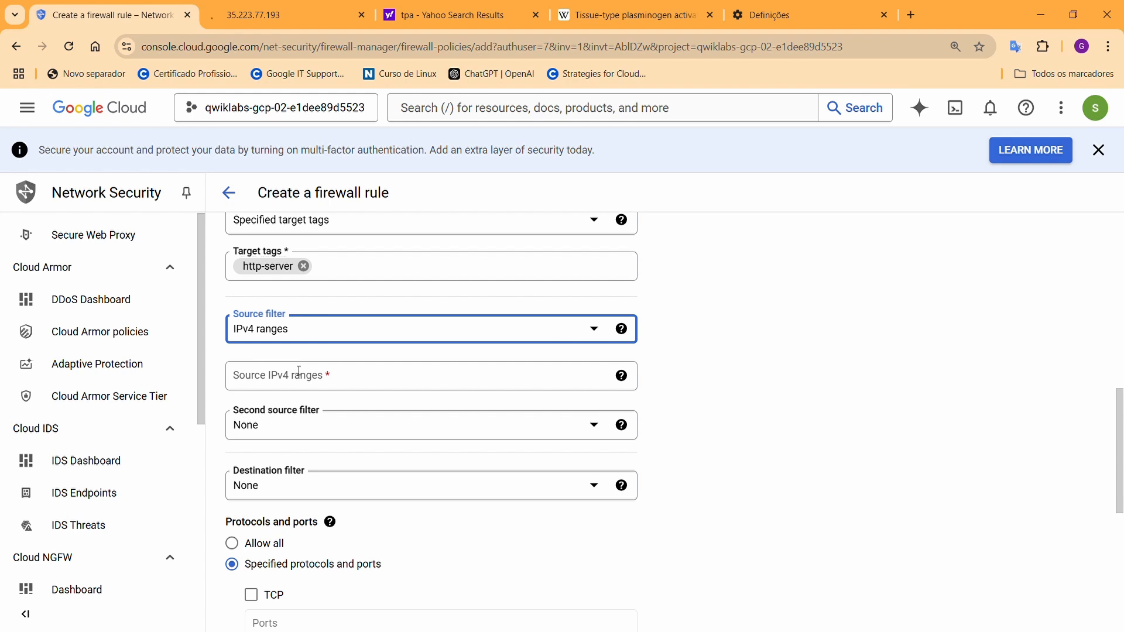
{"action": "left_click", "coordinate": [251, 379]}
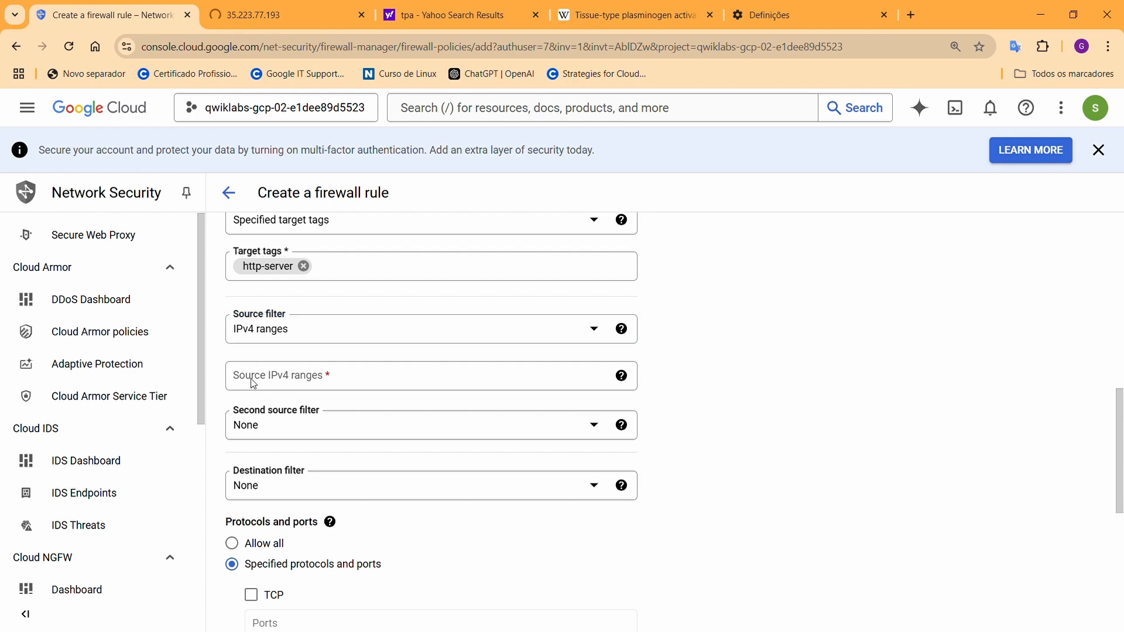
{"action": "left_click", "coordinate": [253, 384]}
{"action": "type", "text": "0."}
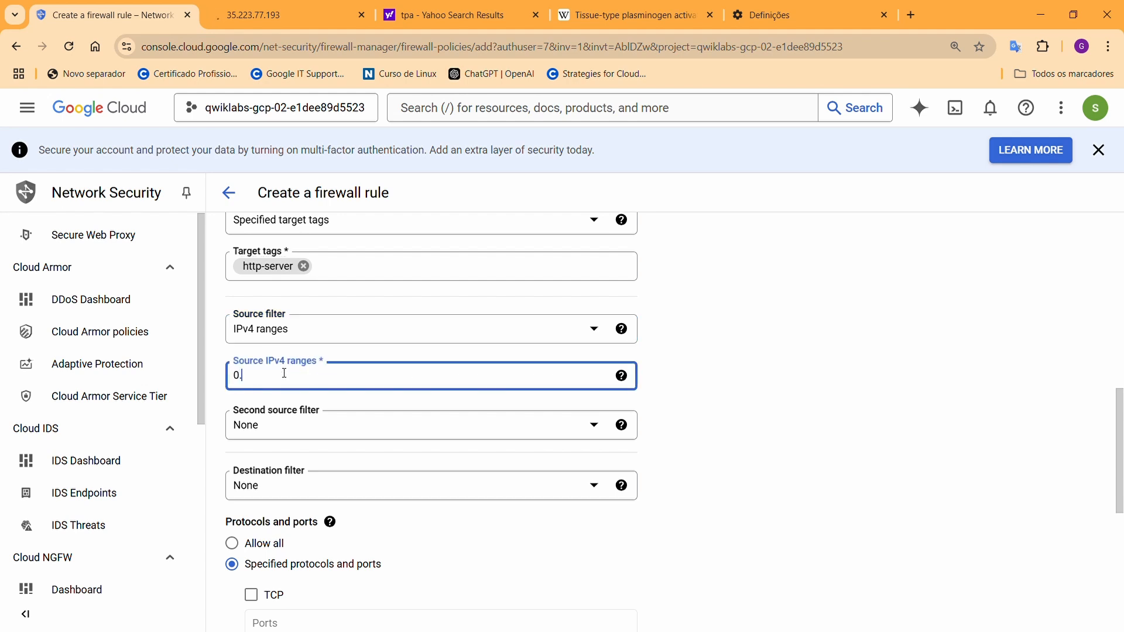
{"action": "type", "text": "0.0.0/0"}
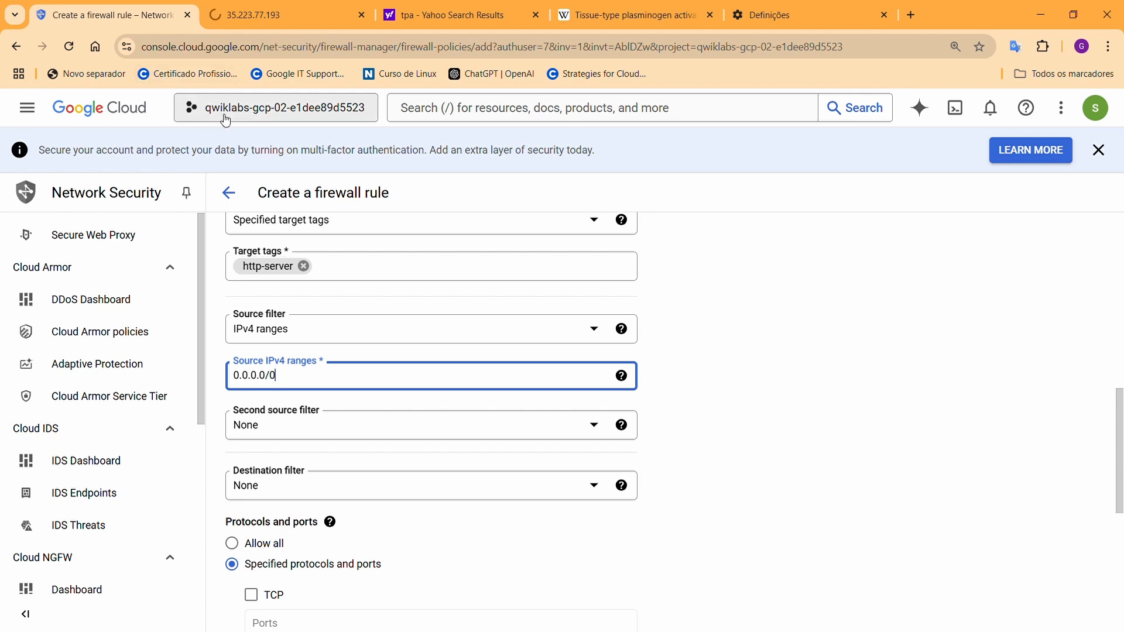
Restrict the rule to TCP on ports 80 and 22
{"action": "scroll", "coordinate": [512, 402], "scroll_direction": "down", "scroll_amount": 1}
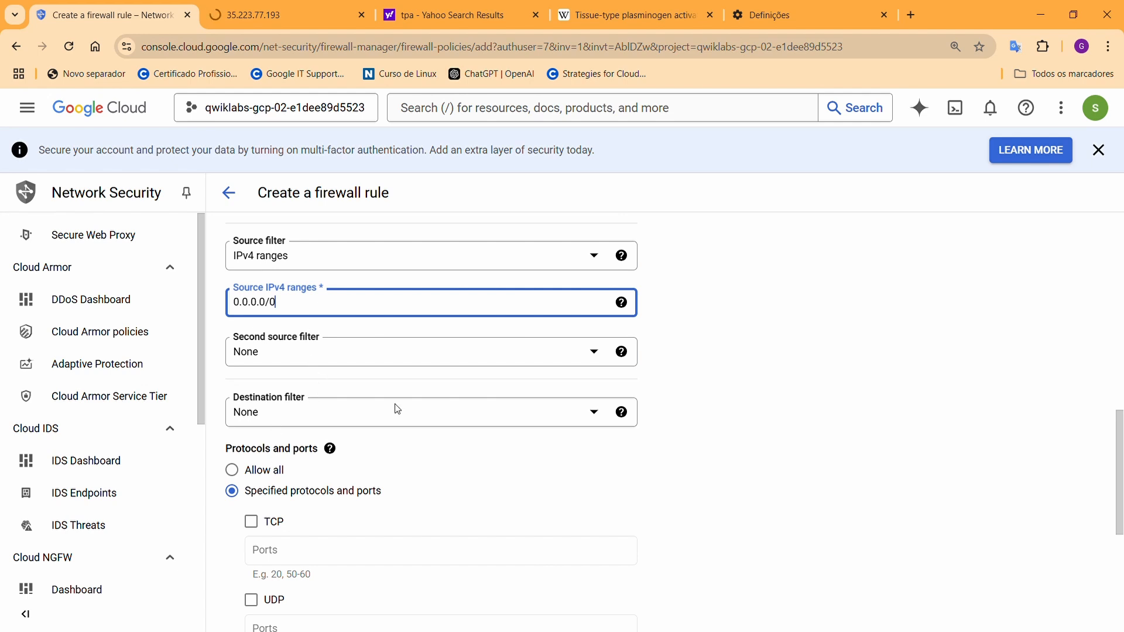
{"action": "scroll", "coordinate": [398, 409], "scroll_direction": "down", "scroll_amount": 1}
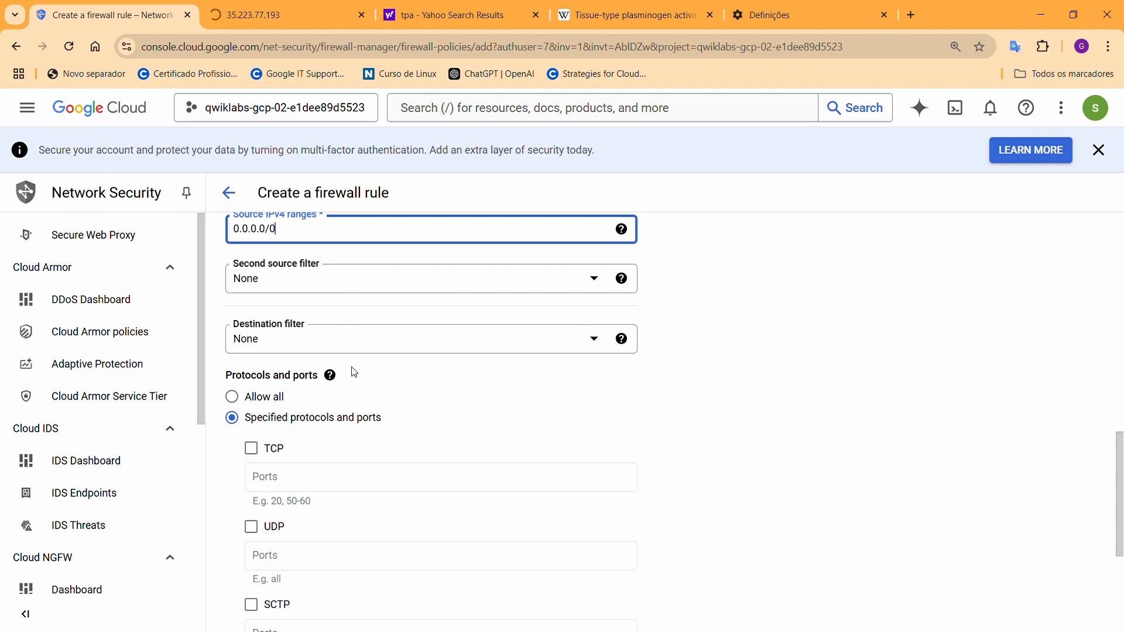
{"action": "scroll", "coordinate": [273, 412], "scroll_direction": "down", "scroll_amount": 1}
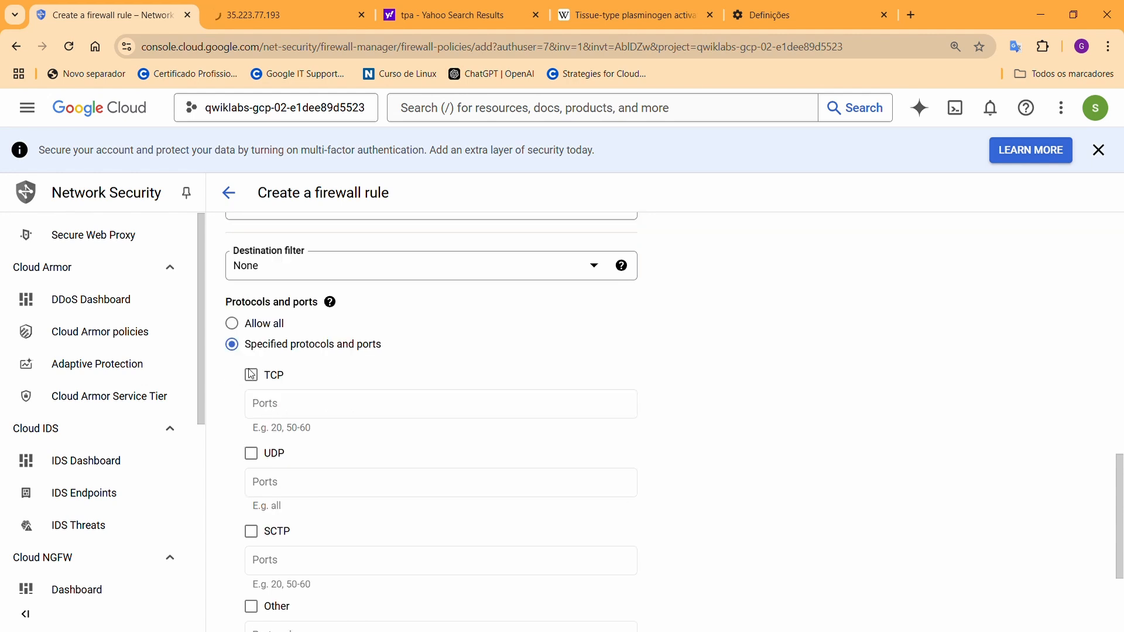
{"action": "left_click", "coordinate": [331, 303]}
{"action": "scroll", "coordinate": [315, 299], "scroll_direction": "down", "scroll_amount": 1}
{"action": "scroll", "coordinate": [354, 331], "scroll_direction": "up", "scroll_amount": 1}
{"action": "left_click", "coordinate": [252, 375]}
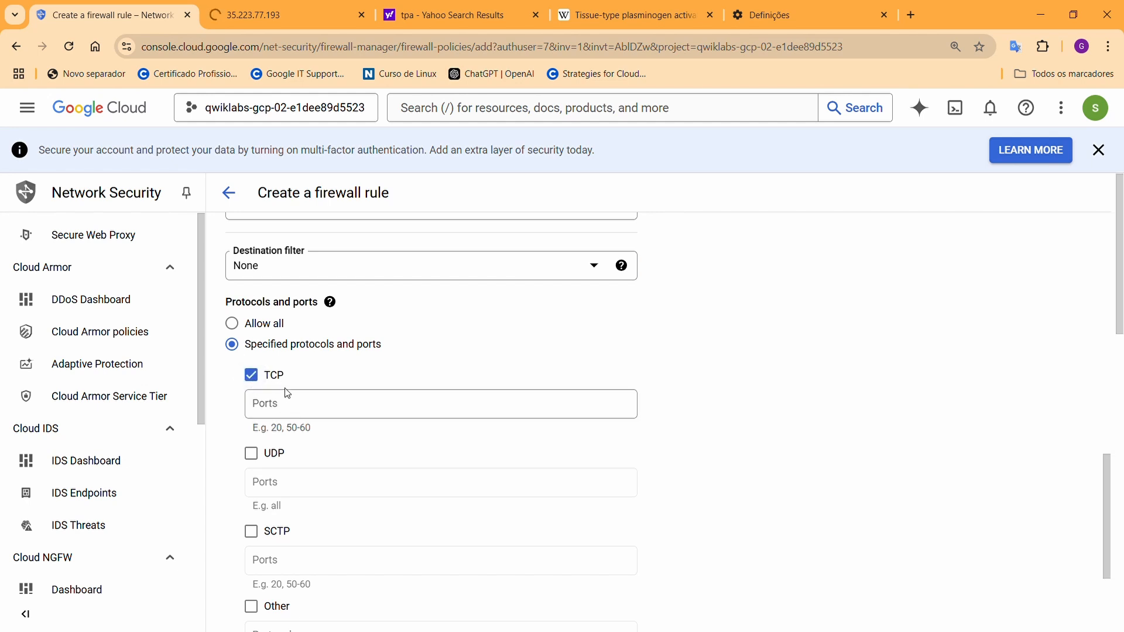
{"action": "left_click", "coordinate": [261, 404]}
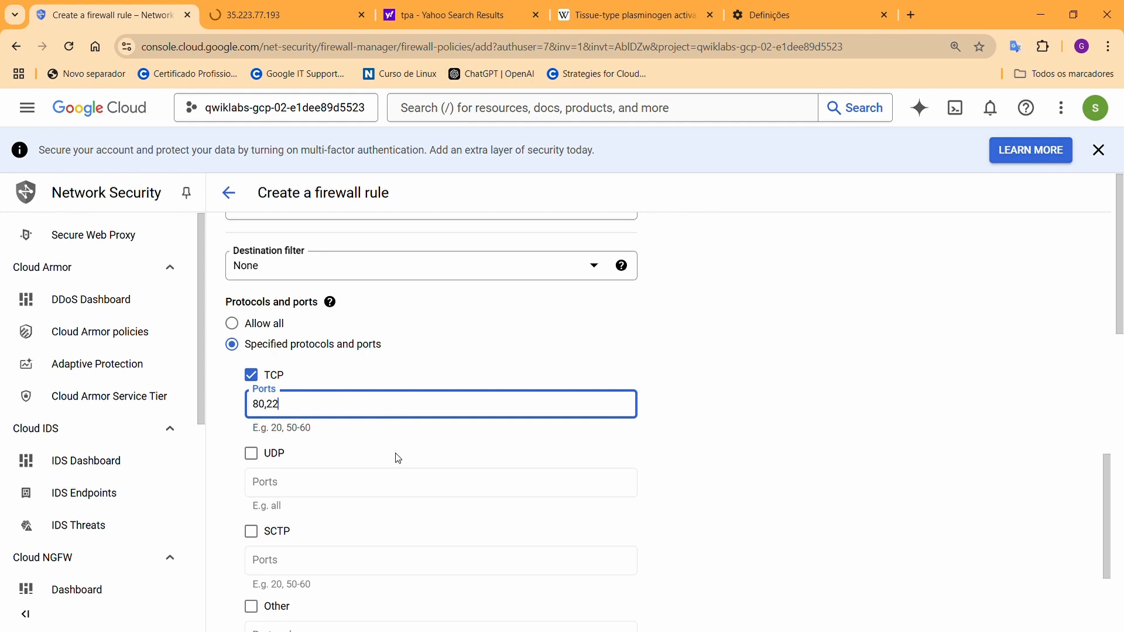
{"action": "scroll", "coordinate": [398, 458], "scroll_direction": "down", "scroll_amount": 3}
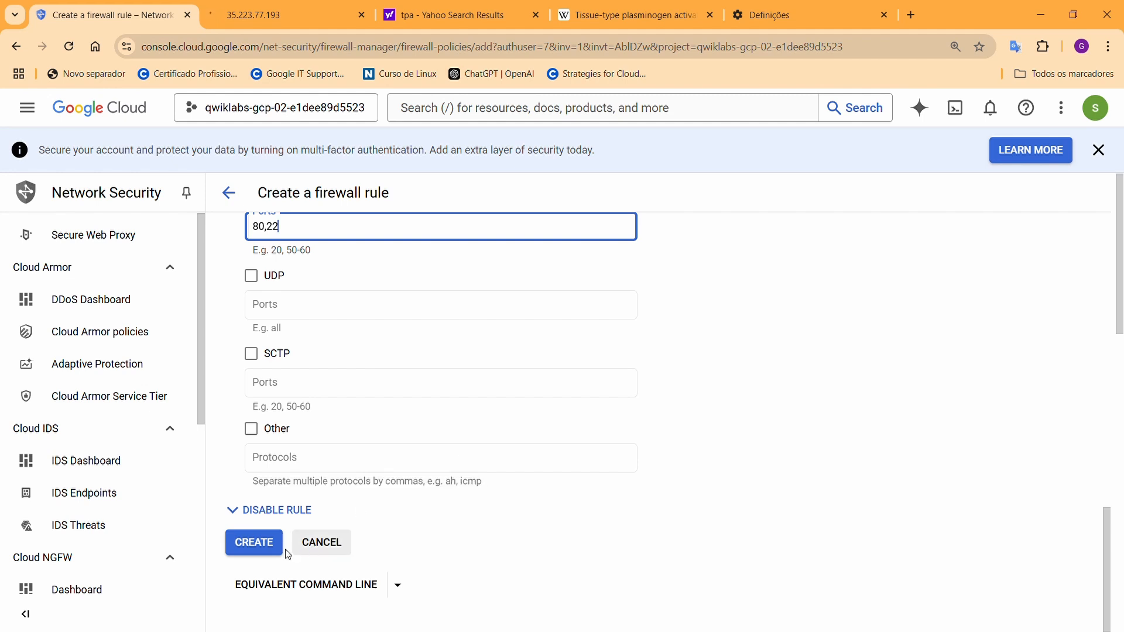
Create the allow-http-ssh rule and return to the VM instances list
{"action": "left_click", "coordinate": [246, 552]}
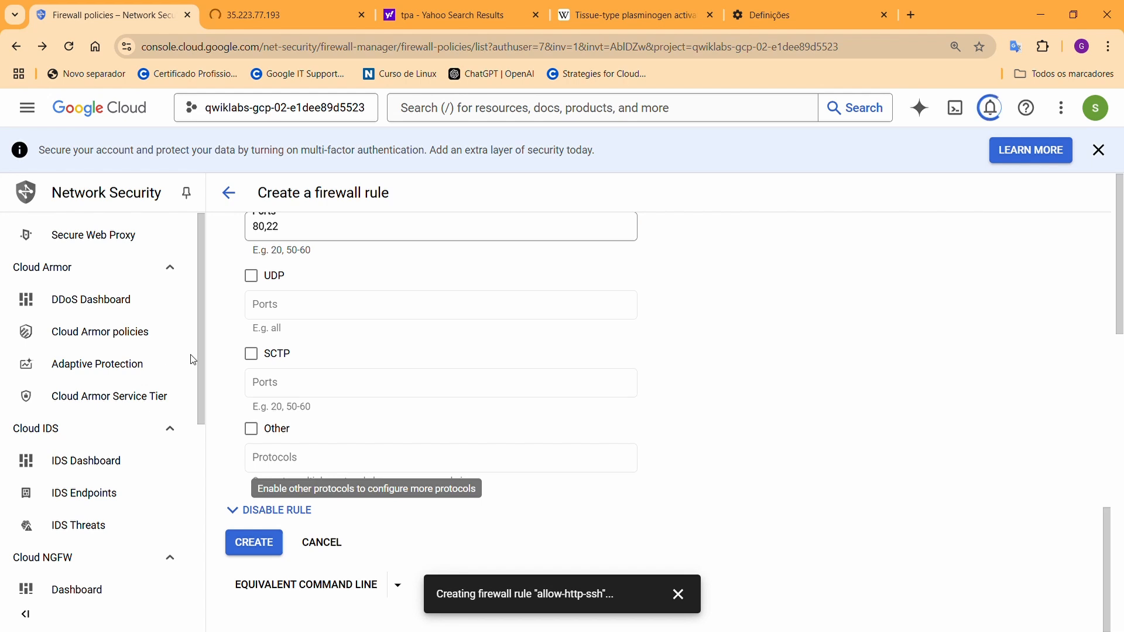
{"action": "left_click", "coordinate": [36, 114]}
{"action": "mouse_move", "coordinate": [93, 457]}
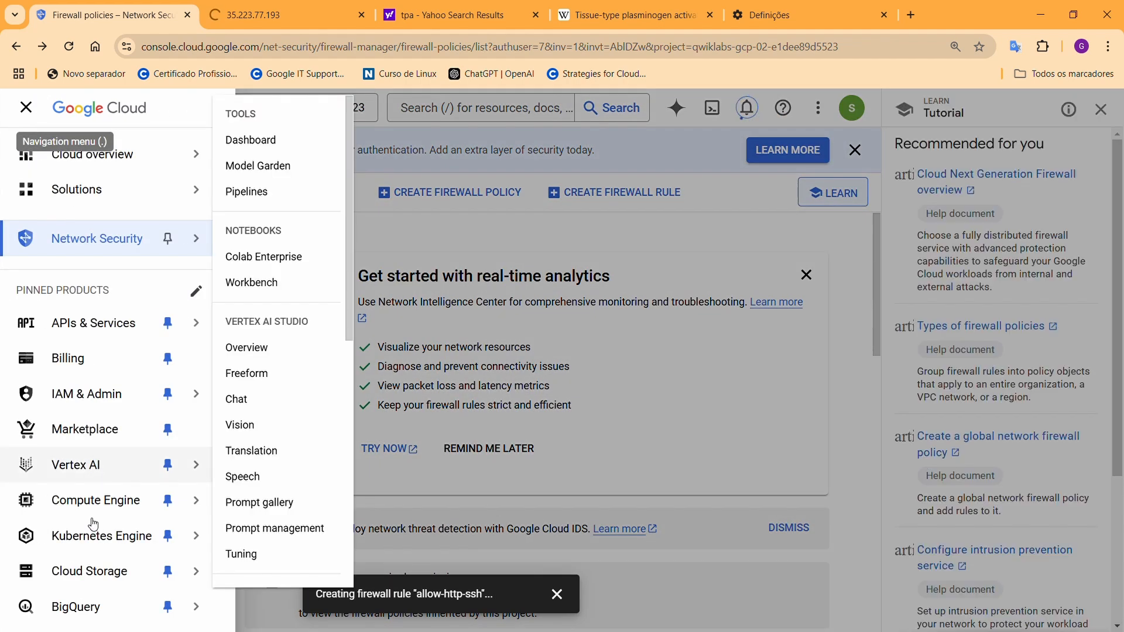
{"action": "scroll", "coordinate": [93, 457], "scroll_direction": "down", "scroll_amount": 4}
{"action": "scroll", "coordinate": [101, 311], "scroll_direction": "up", "scroll_amount": 3}
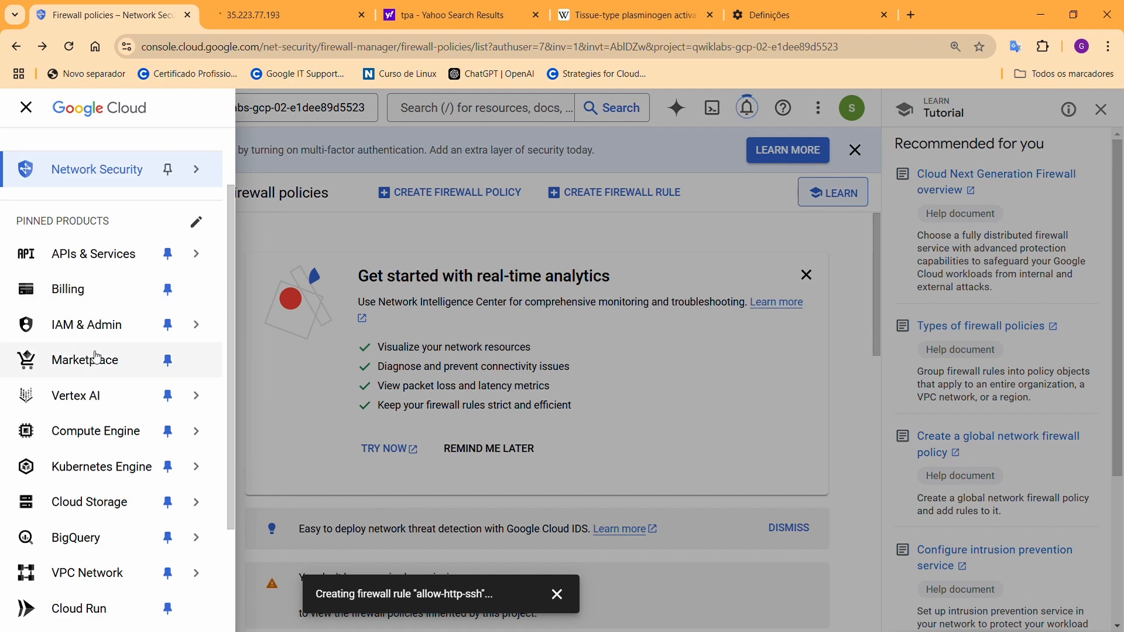
{"action": "mouse_move", "coordinate": [196, 432]}
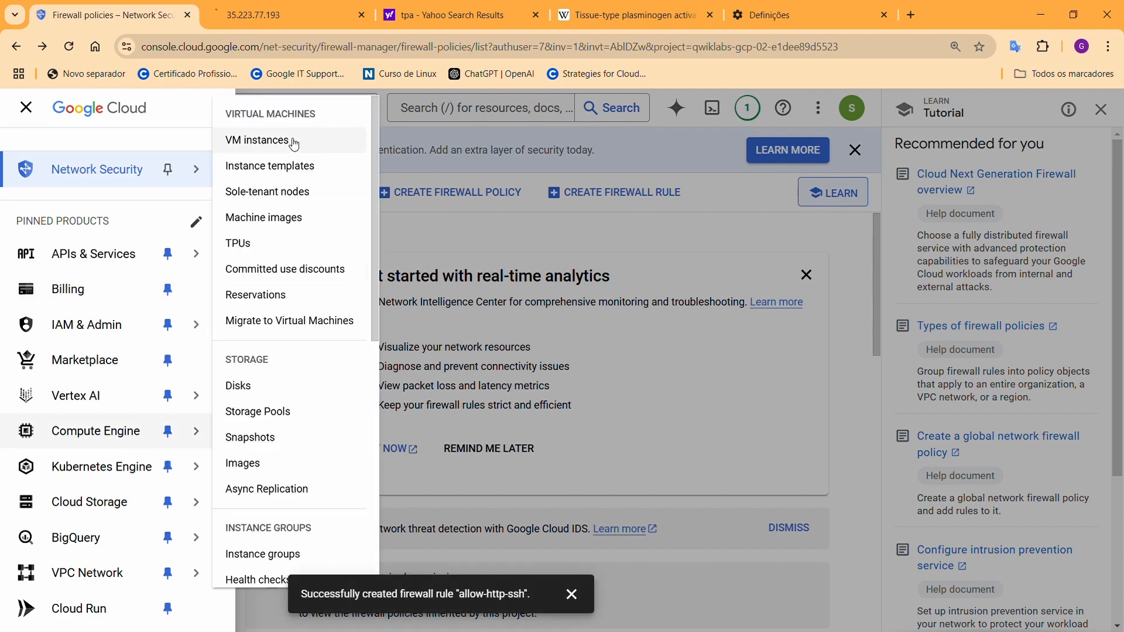
{"action": "left_click", "coordinate": [295, 144]}
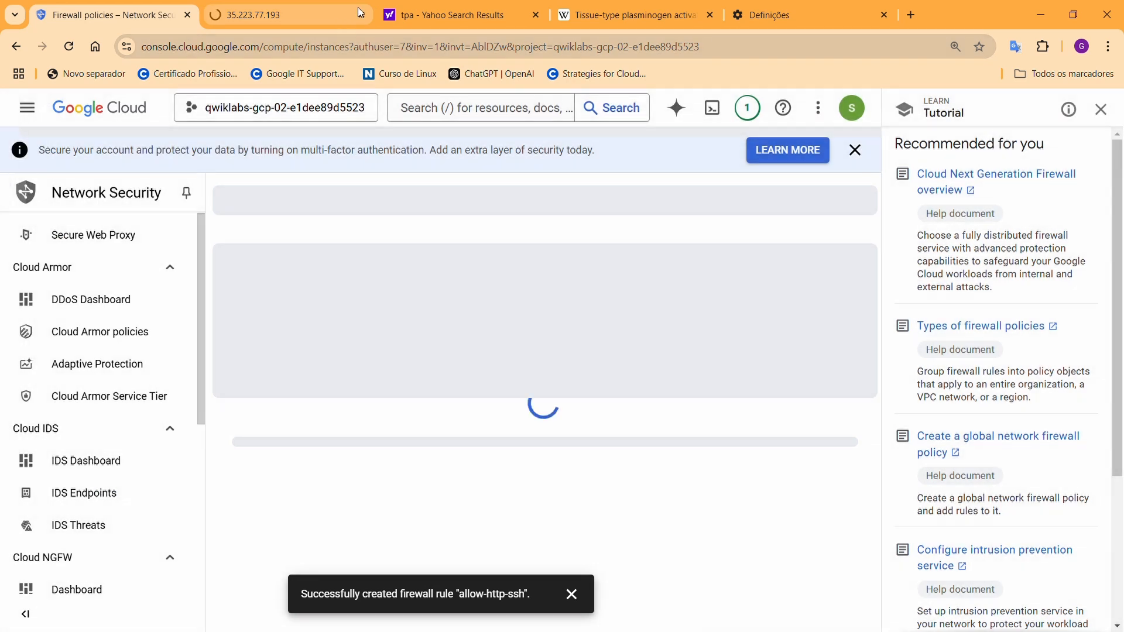
Close the four extra browser tabs and open web-server's external IP in a new tab
{"action": "left_click", "coordinate": [363, 14]}
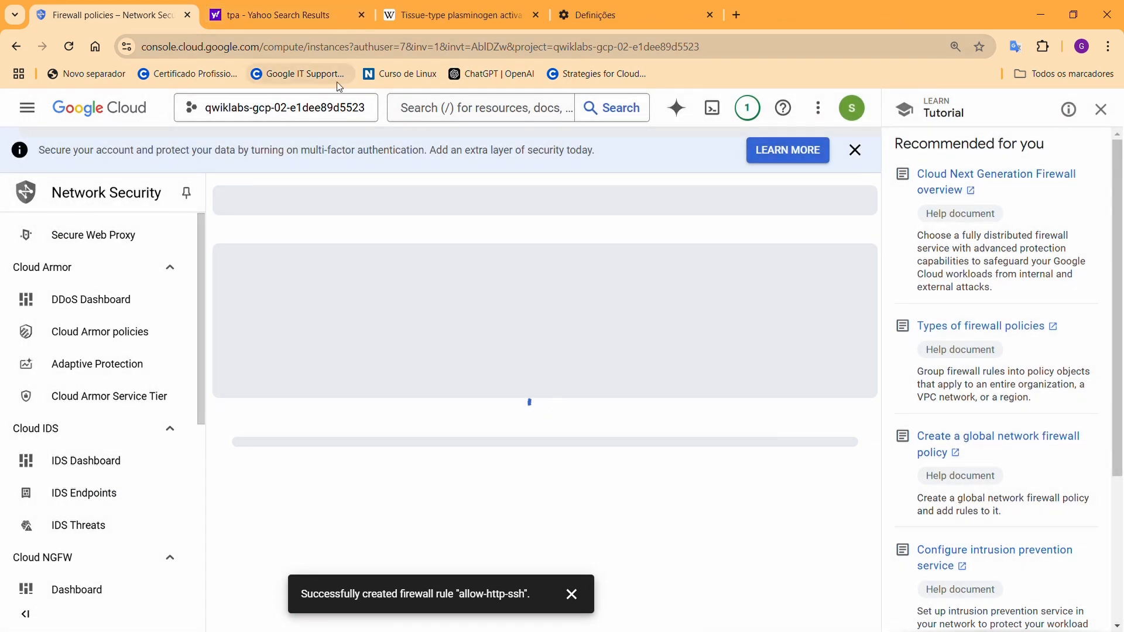
{"action": "left_click", "coordinate": [363, 15]}
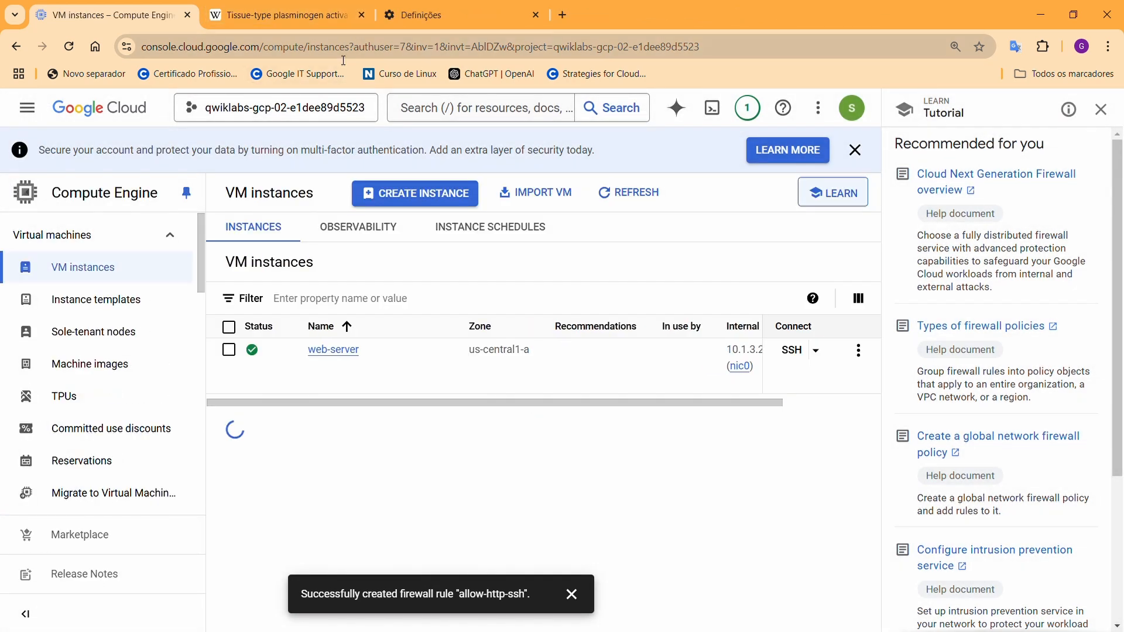
{"action": "left_click", "coordinate": [363, 15]}
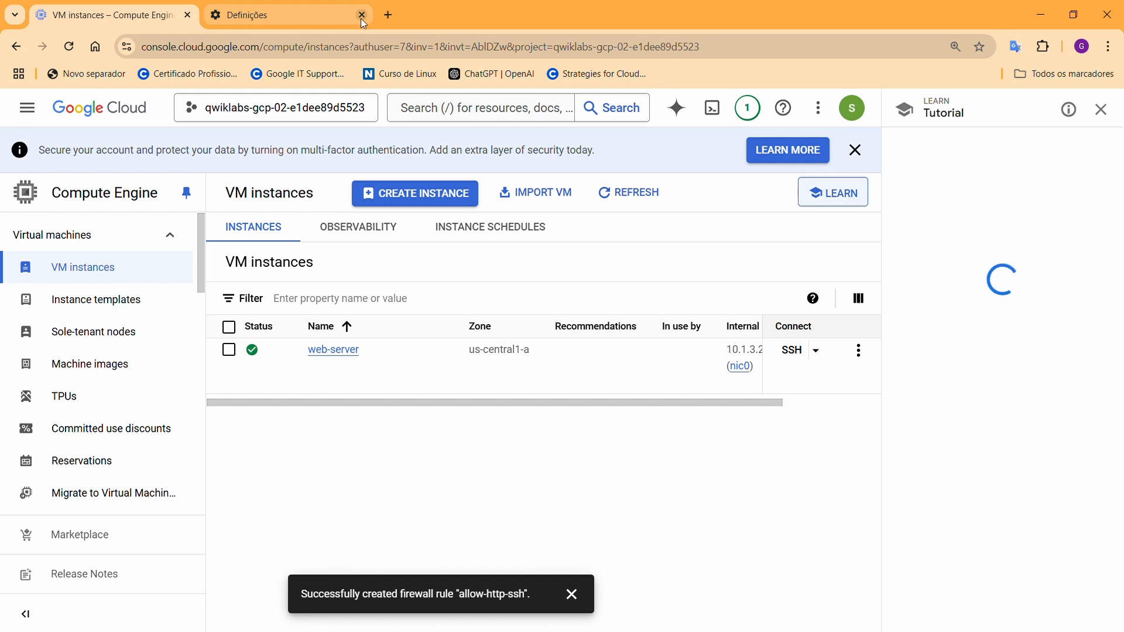
{"action": "left_click", "coordinate": [363, 15]}
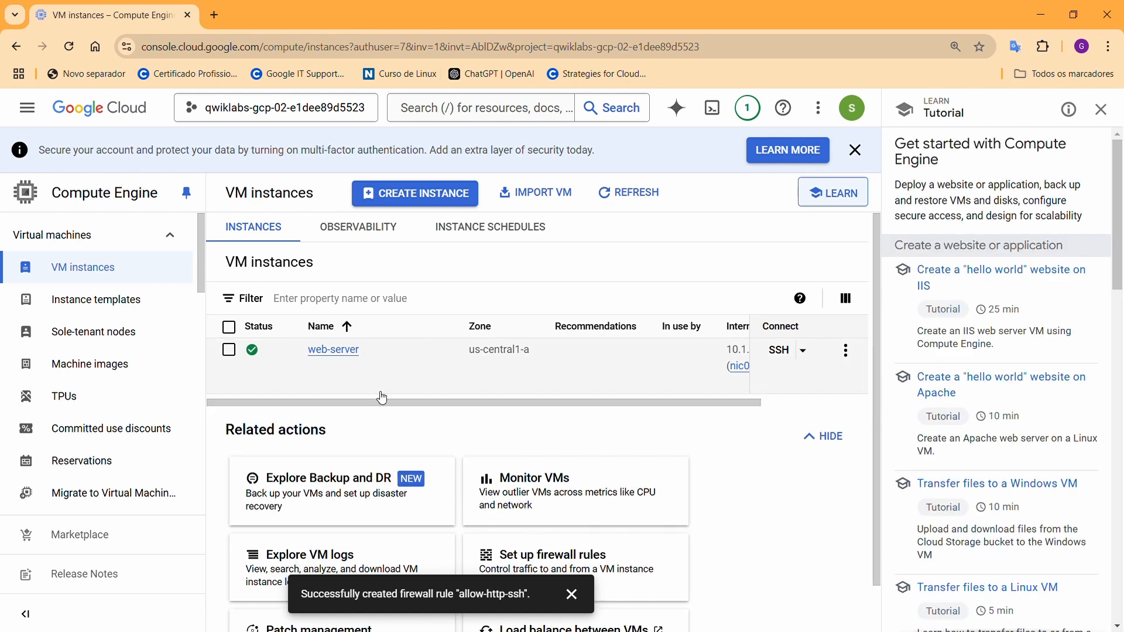
{"action": "left_click_drag", "start_coordinate": [391, 404], "coordinate": [559, 409]}
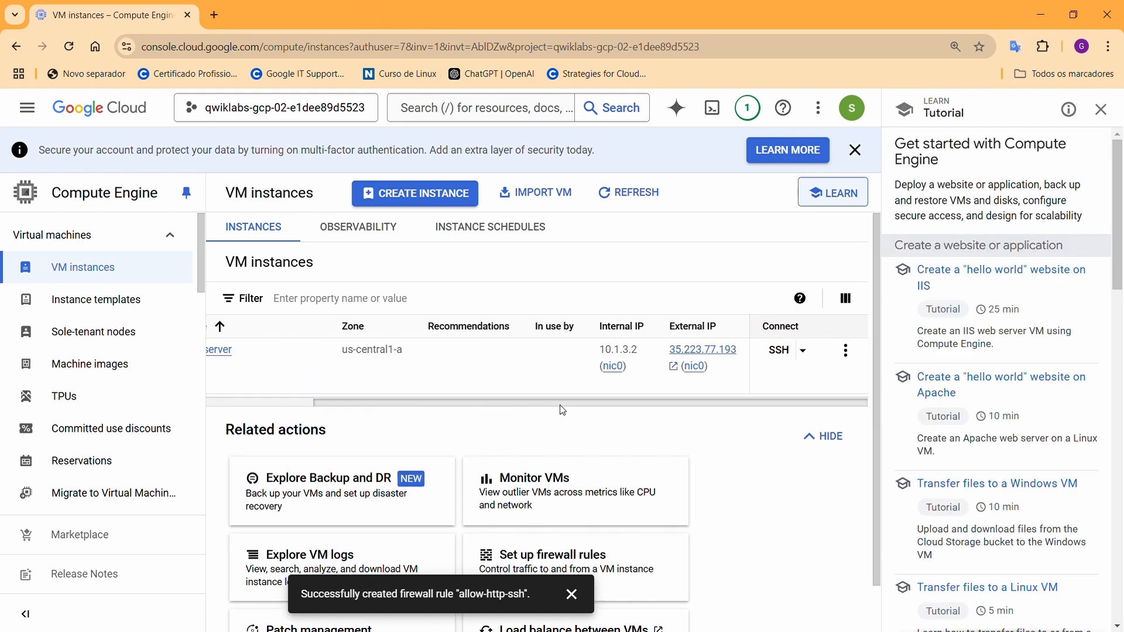
{"action": "left_click", "coordinate": [713, 354]}
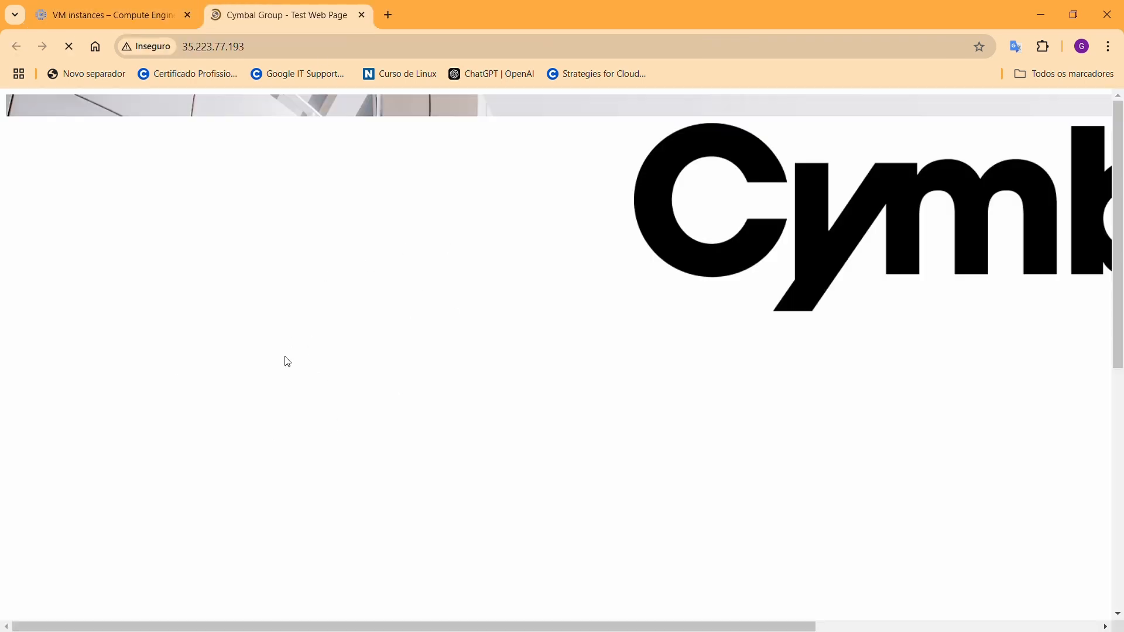
Zoom out on the Cymbal Group test page served from 35.223.77.193
{"action": "key", "text": "ctrl+minus"}
{"action": "key", "text": "ctrl+minus"}
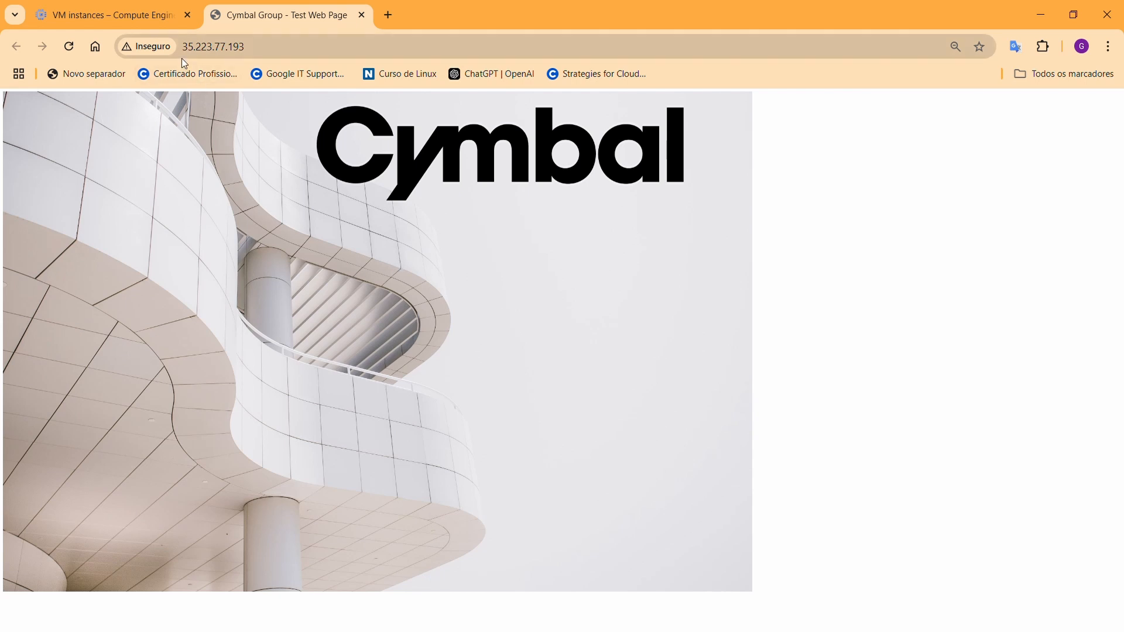
Return to the console tab and browse the navigation menu down to Logging
{"action": "left_click", "coordinate": [156, 17]}
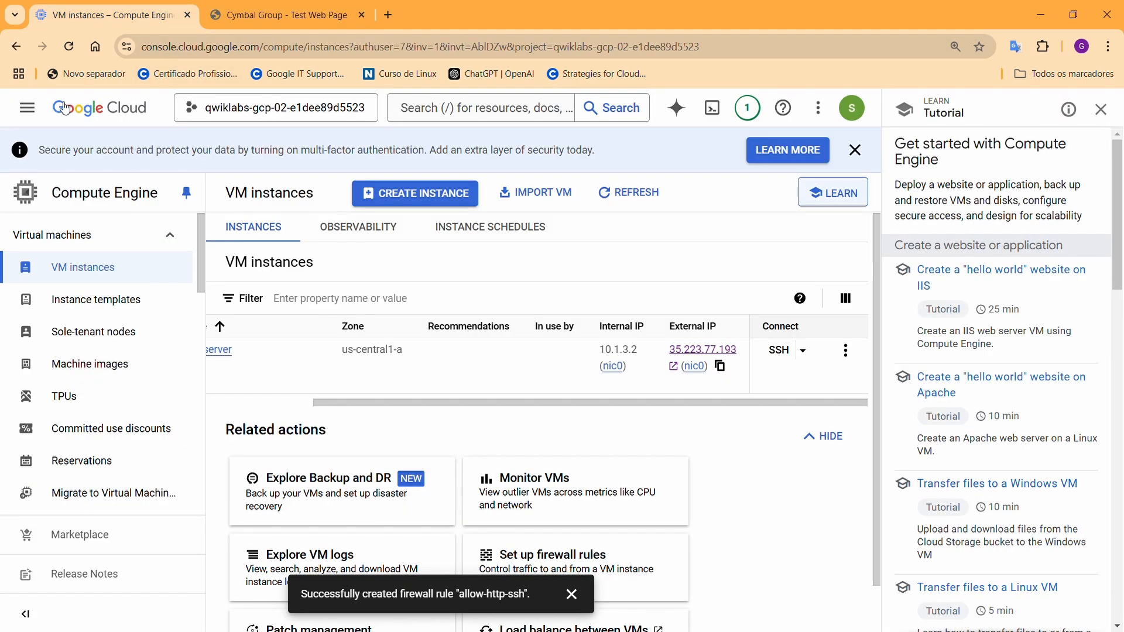
{"action": "left_click", "coordinate": [26, 112]}
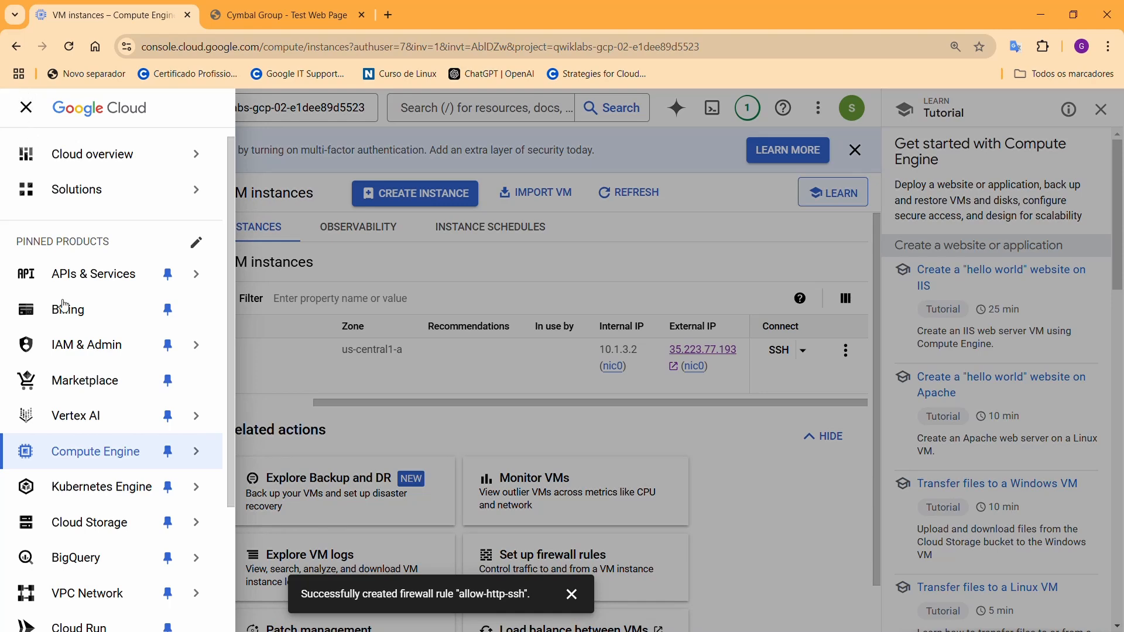
{"action": "scroll", "coordinate": [112, 522], "scroll_direction": "down", "scroll_amount": 1}
{"action": "mouse_move", "coordinate": [112, 522]}
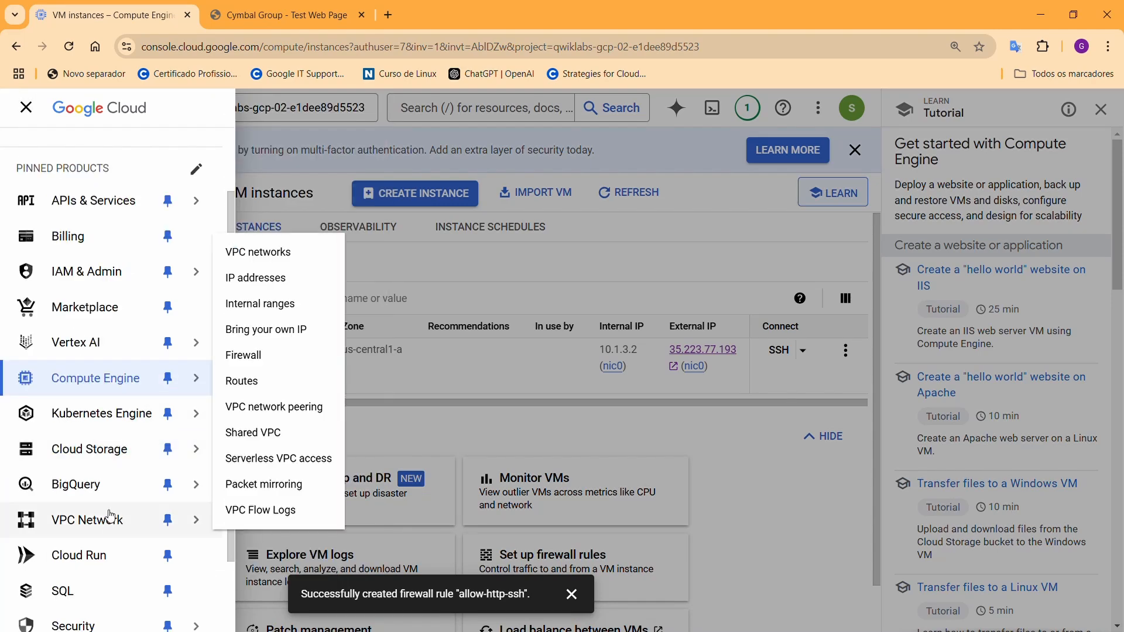
{"action": "mouse_move", "coordinate": [110, 489]}
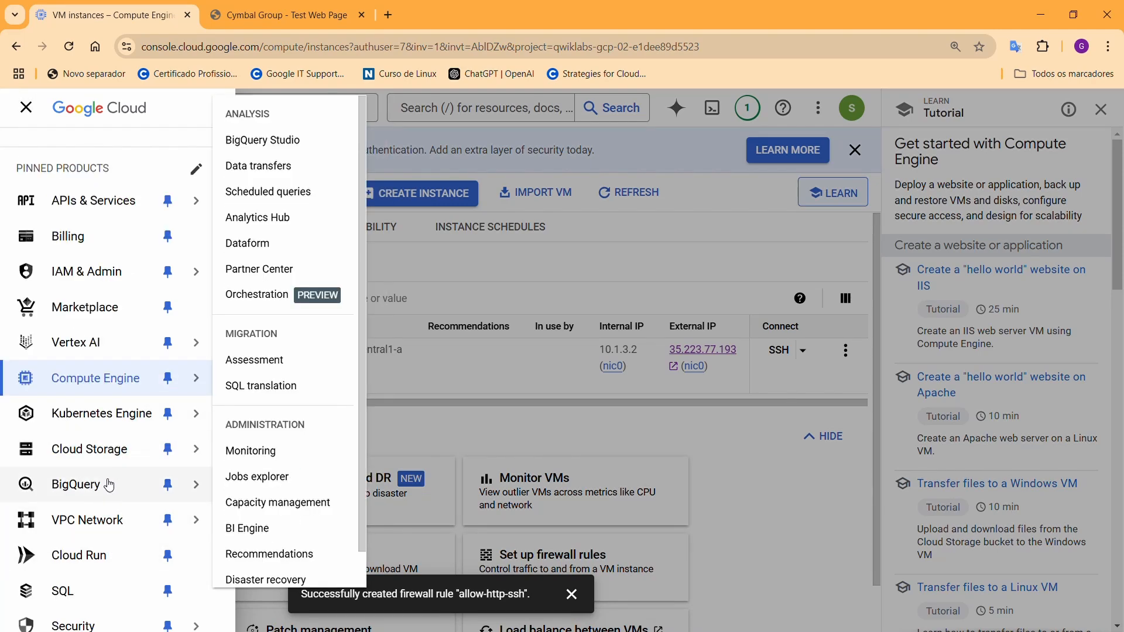
{"action": "scroll", "coordinate": [102, 480], "scroll_direction": "down", "scroll_amount": 1}
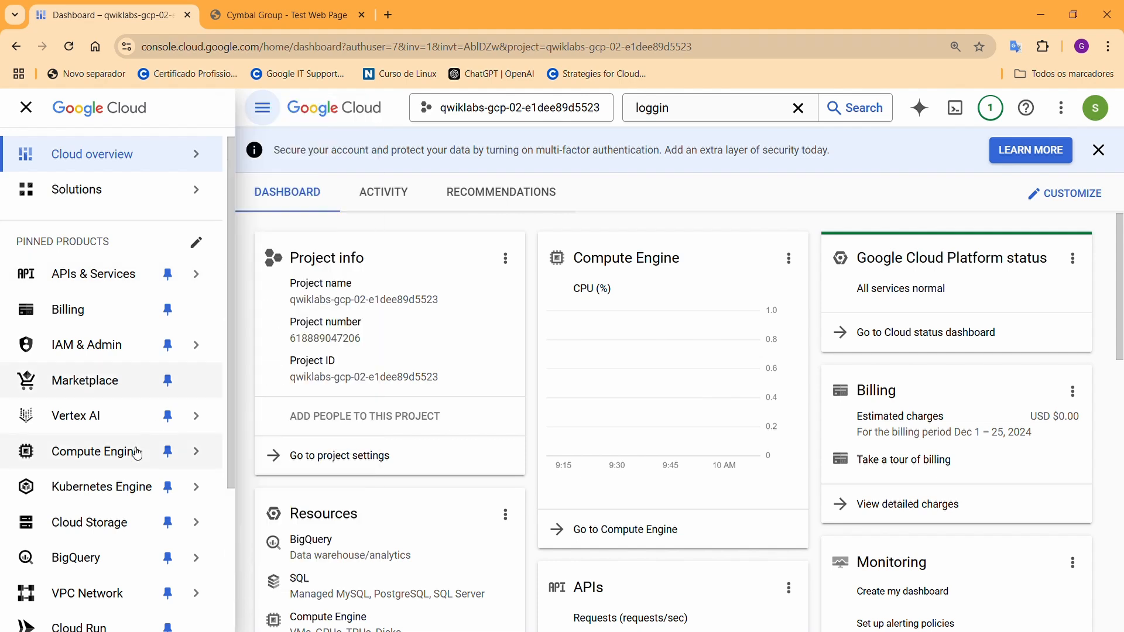
{"action": "mouse_move", "coordinate": [144, 285]}
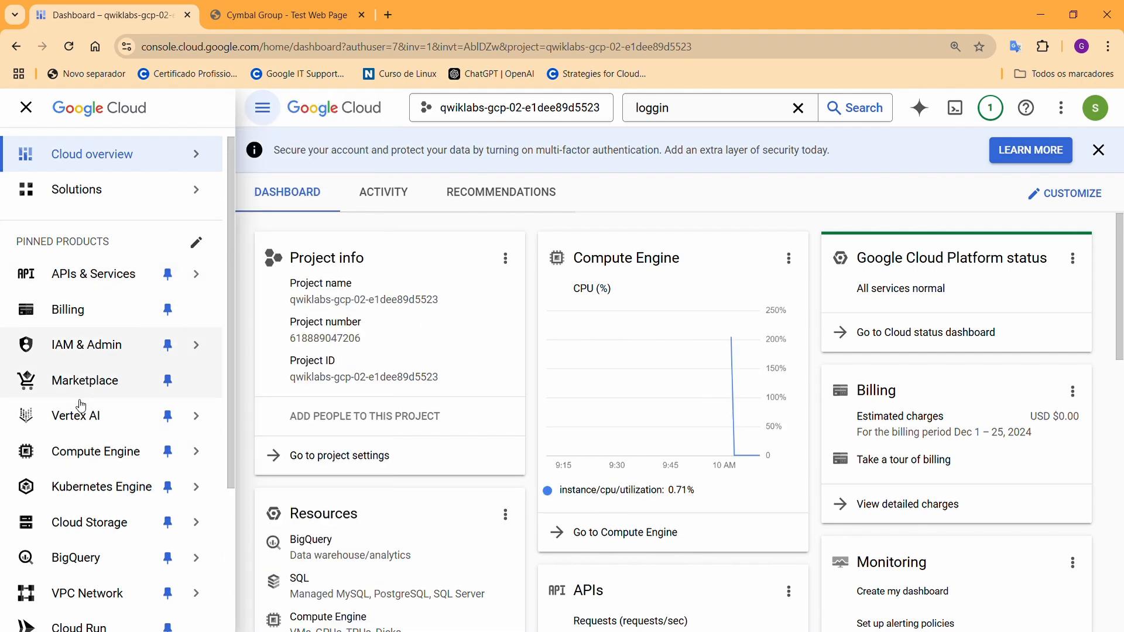
{"action": "scroll", "coordinate": [83, 410], "scroll_direction": "down", "scroll_amount": 2}
{"action": "mouse_move", "coordinate": [84, 427]}
{"action": "scroll", "coordinate": [83, 427], "scroll_direction": "down", "scroll_amount": 2}
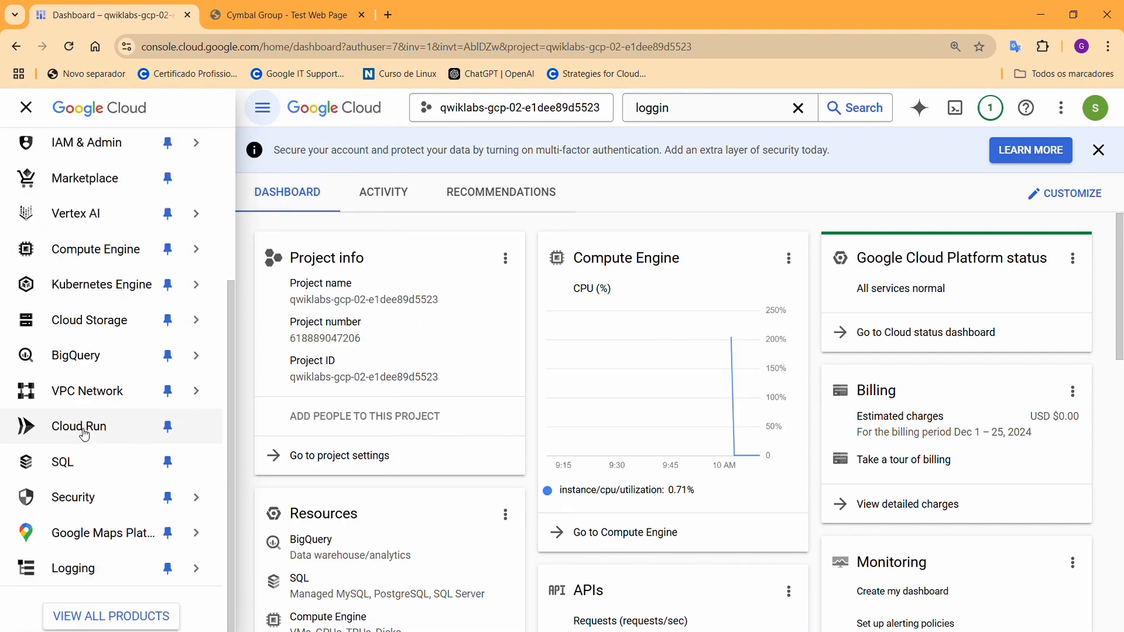
Open Logs Explorer and filter to Subnetwork resources and the compute.googleapis.com/vpc_flows log
{"action": "left_click", "coordinate": [66, 569]}
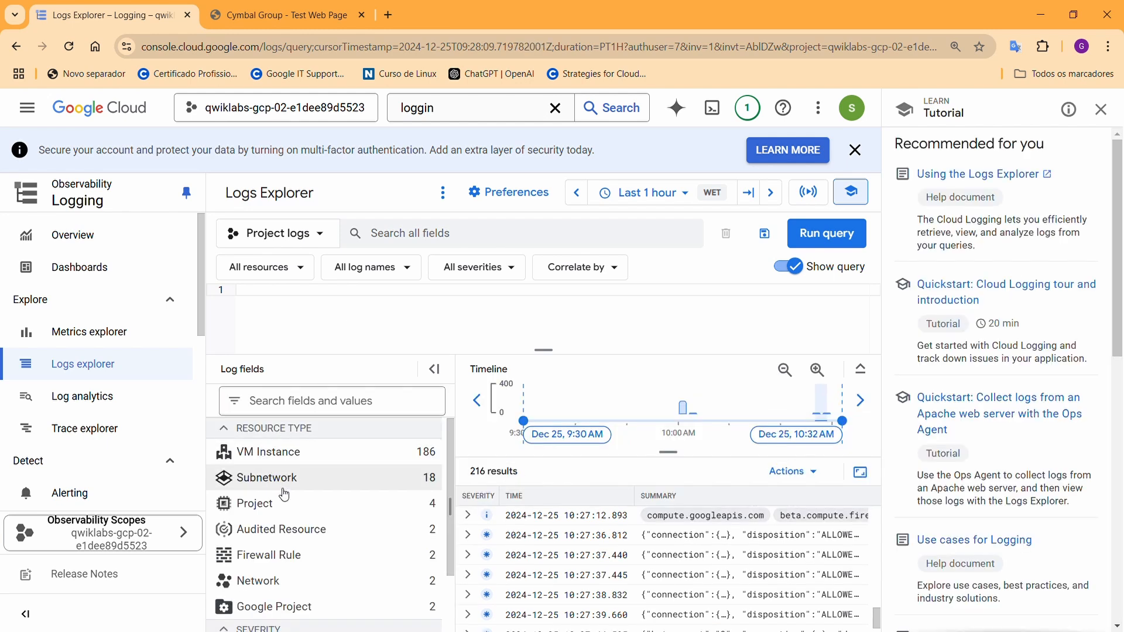
{"action": "left_click", "coordinate": [286, 490]}
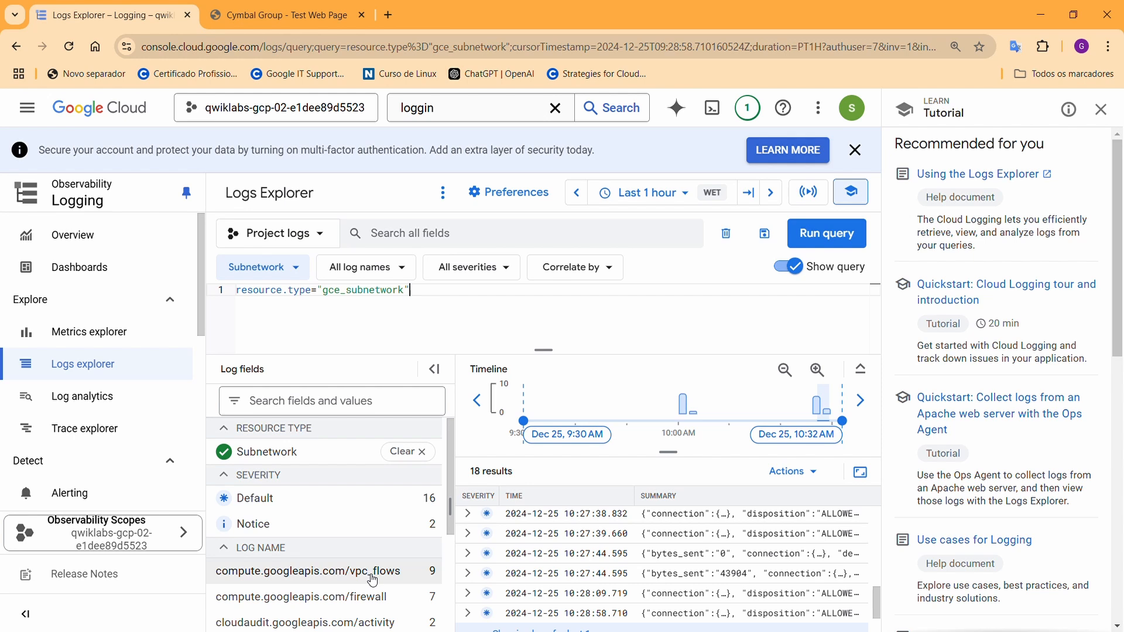
{"action": "left_click", "coordinate": [390, 579]}
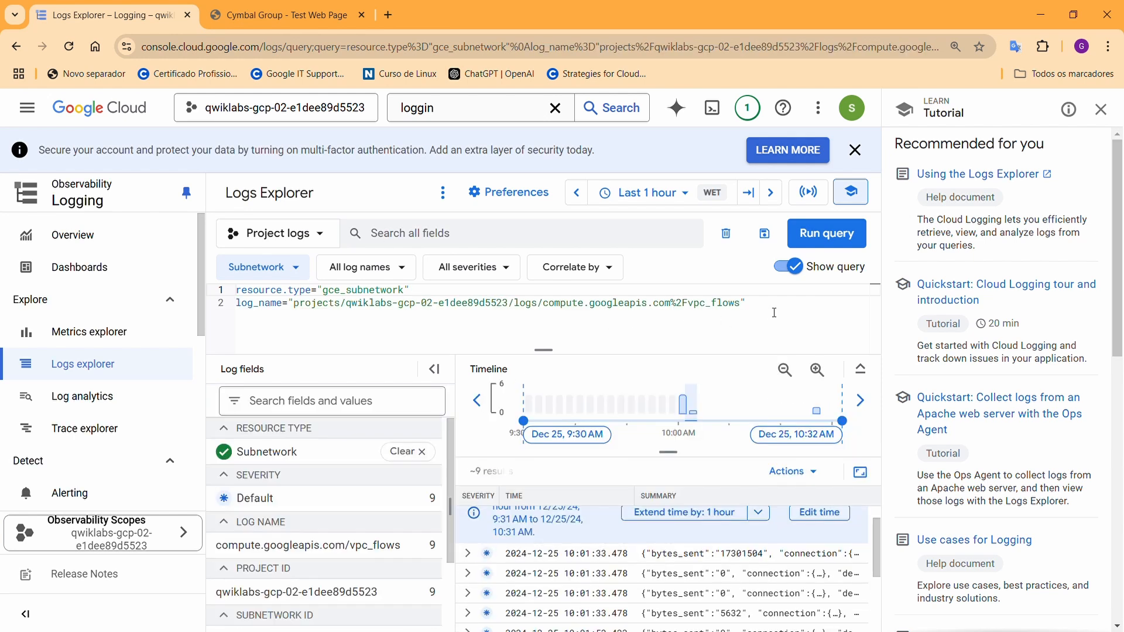
Add a third query line beginning jsonPayload.connection.src_ip=
{"action": "key", "text": "Return"}
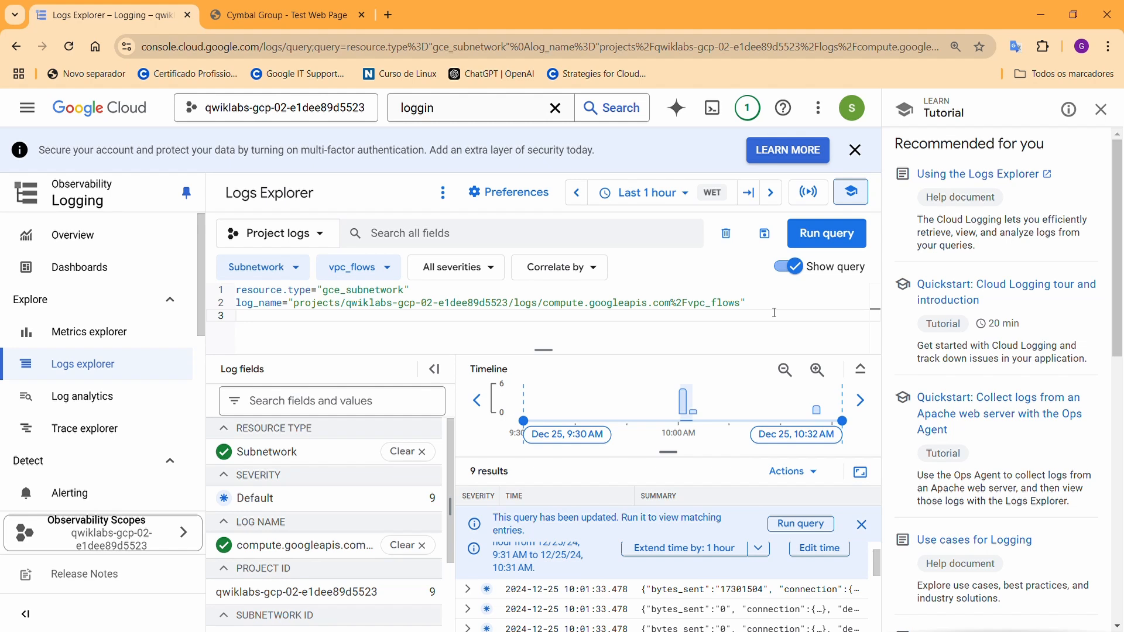
{"action": "type", "text": "json "}
{"action": "type", "text": "aylo"}
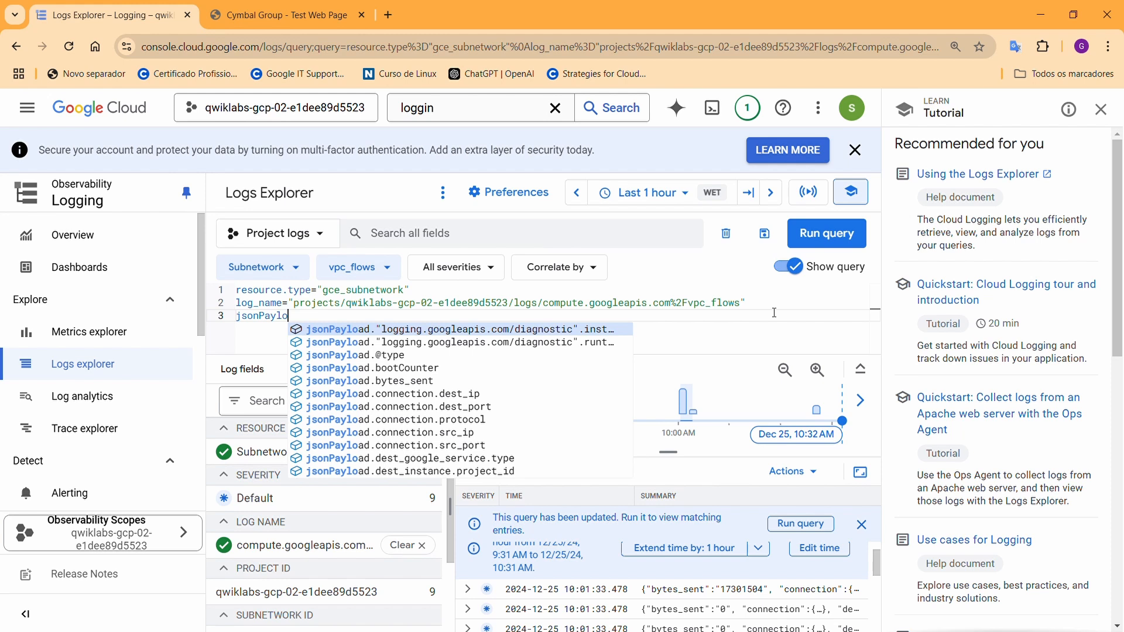
{"action": "type", "text": "a"}
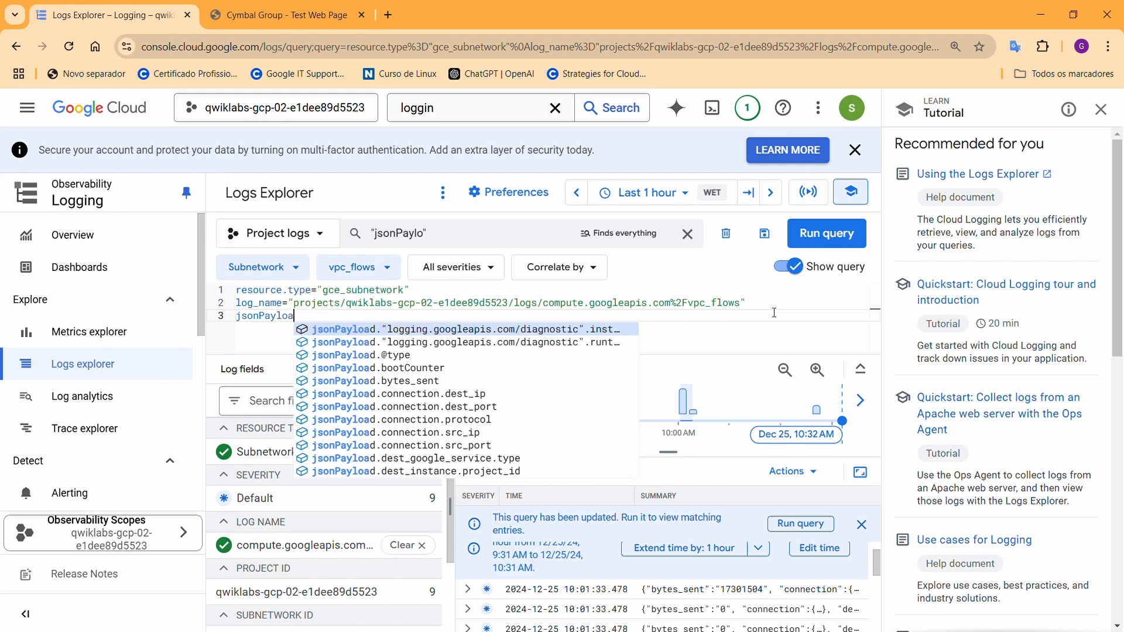
{"action": "type", "text": "d.co"}
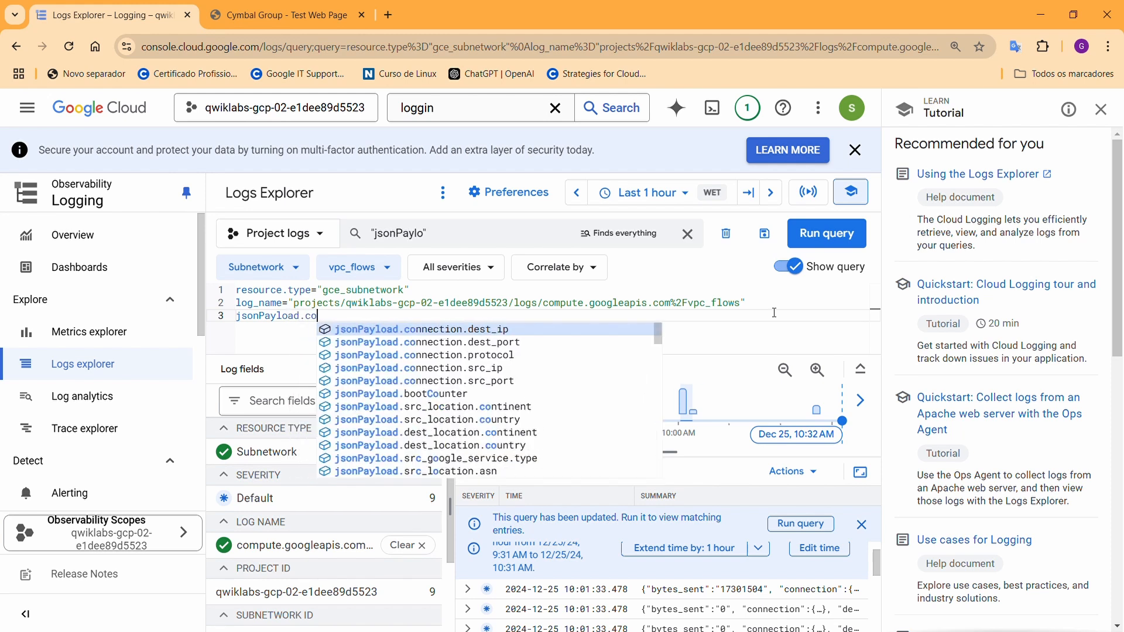
{"action": "type", "text": "nnection"}
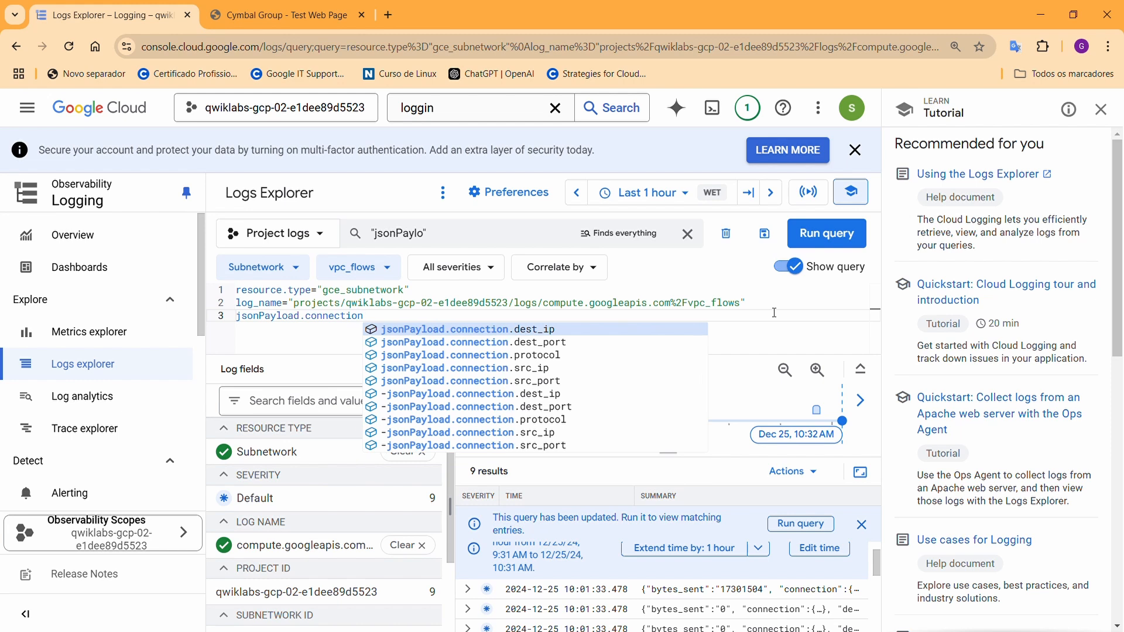
{"action": "type", "text": ".src"}
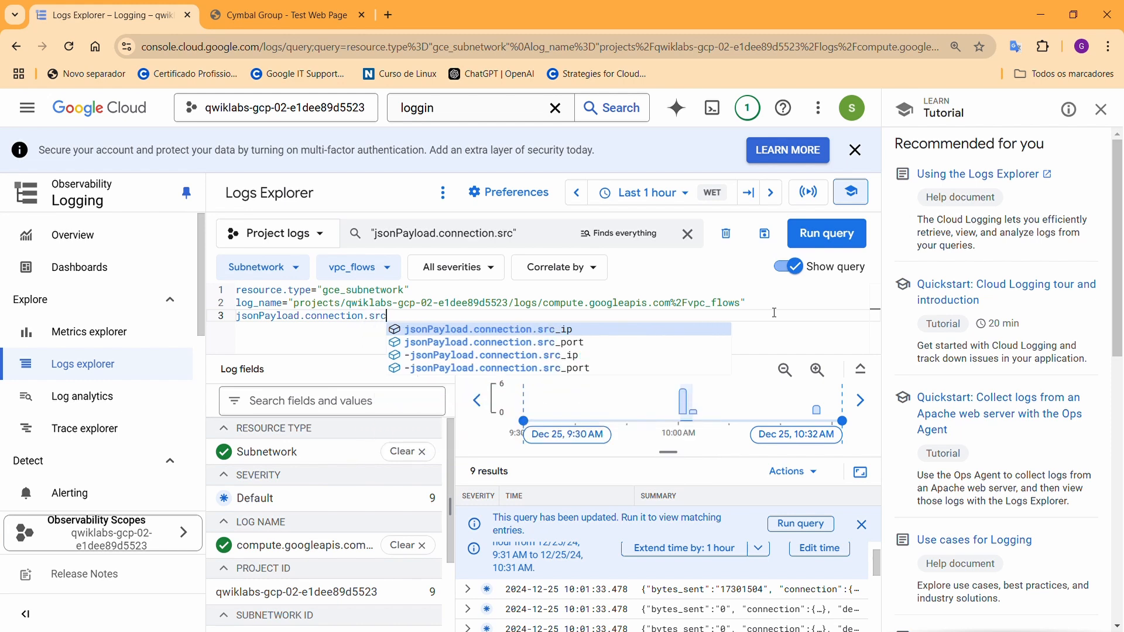
{"action": "type", "text": "."}
{"action": "type", "text": "_"}
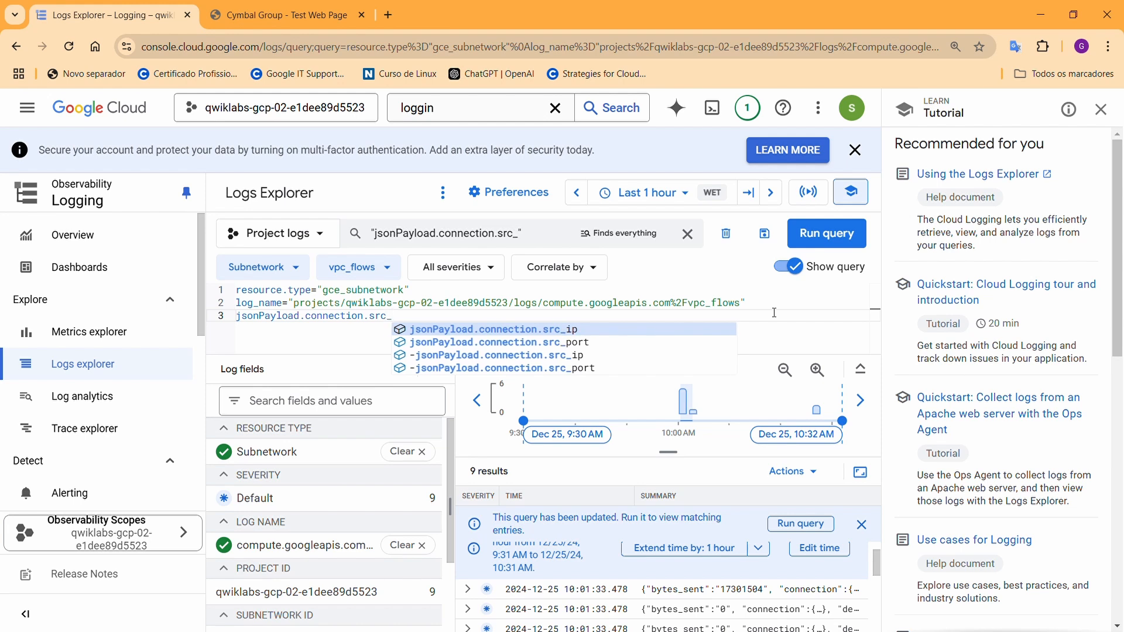
{"action": "type", "text": "ip"}
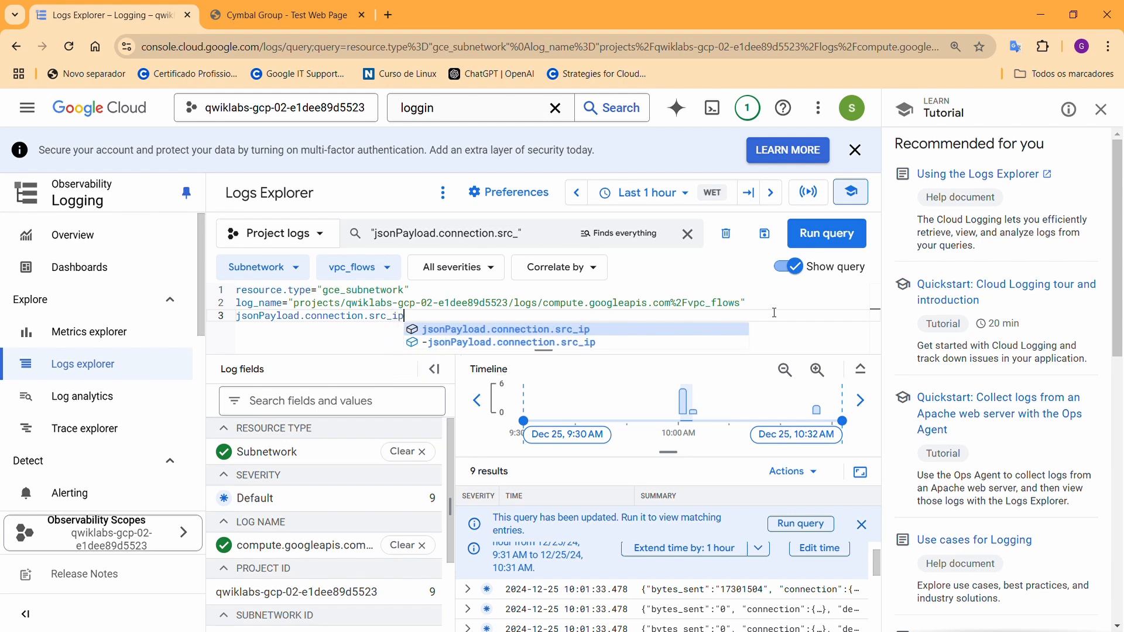
{"action": "type", "text": "="}
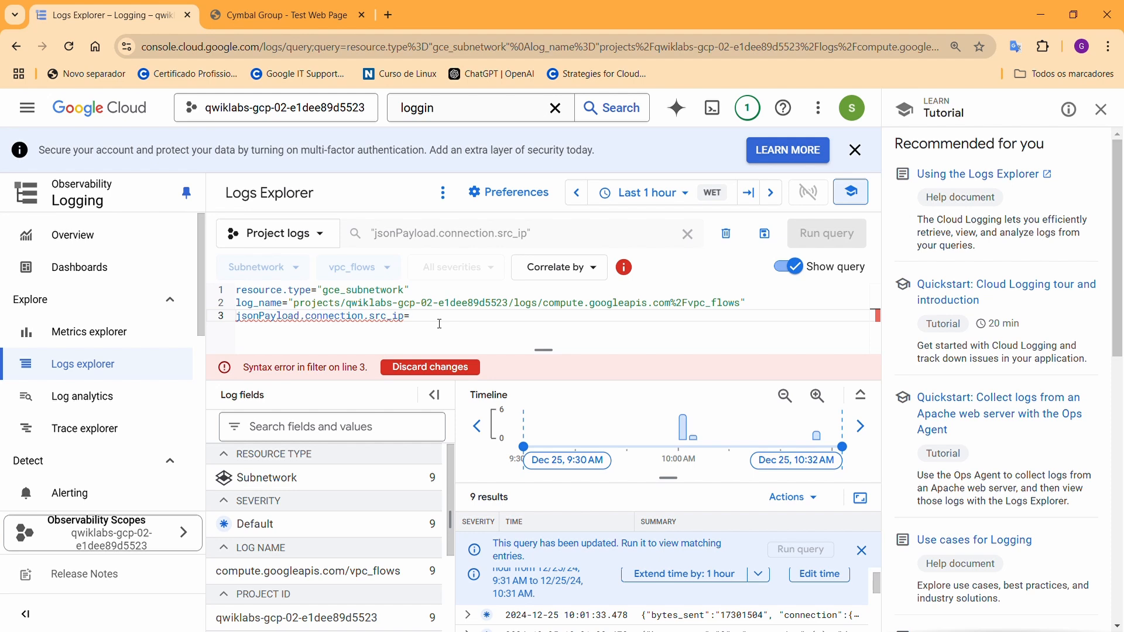
In a new tab, search 'meu' for your IP and open the meuip.com.br site
{"action": "left_click", "coordinate": [314, 18]}
{"action": "left_click", "coordinate": [389, 16]}
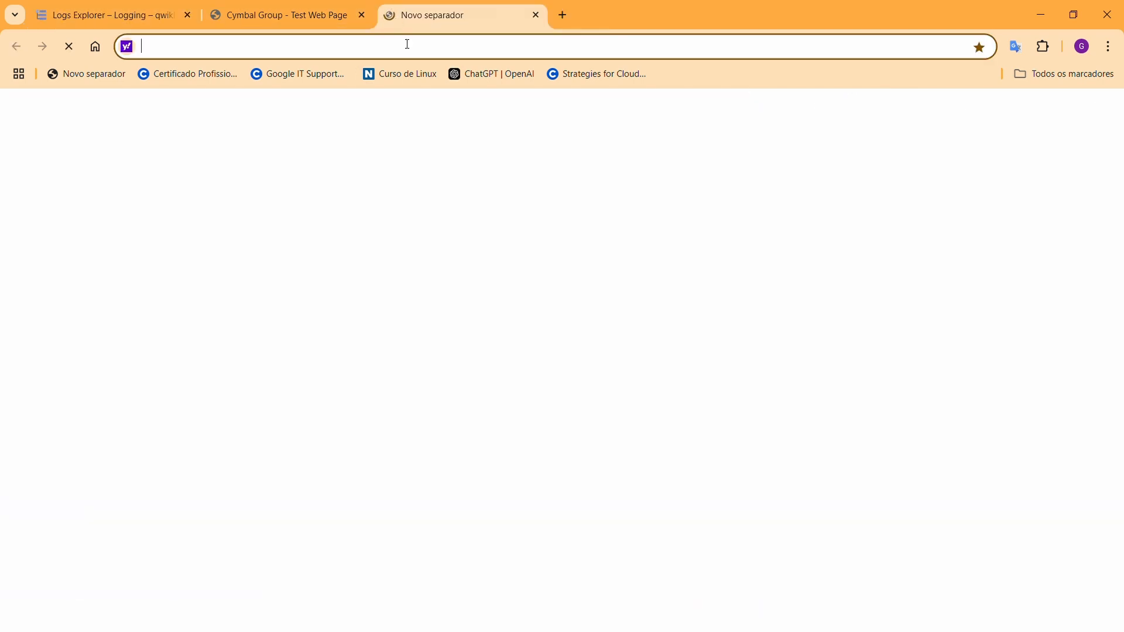
{"action": "type", "text": "j"}
{"action": "key", "text": "BackSpace"}
{"action": "type", "text": "m"}
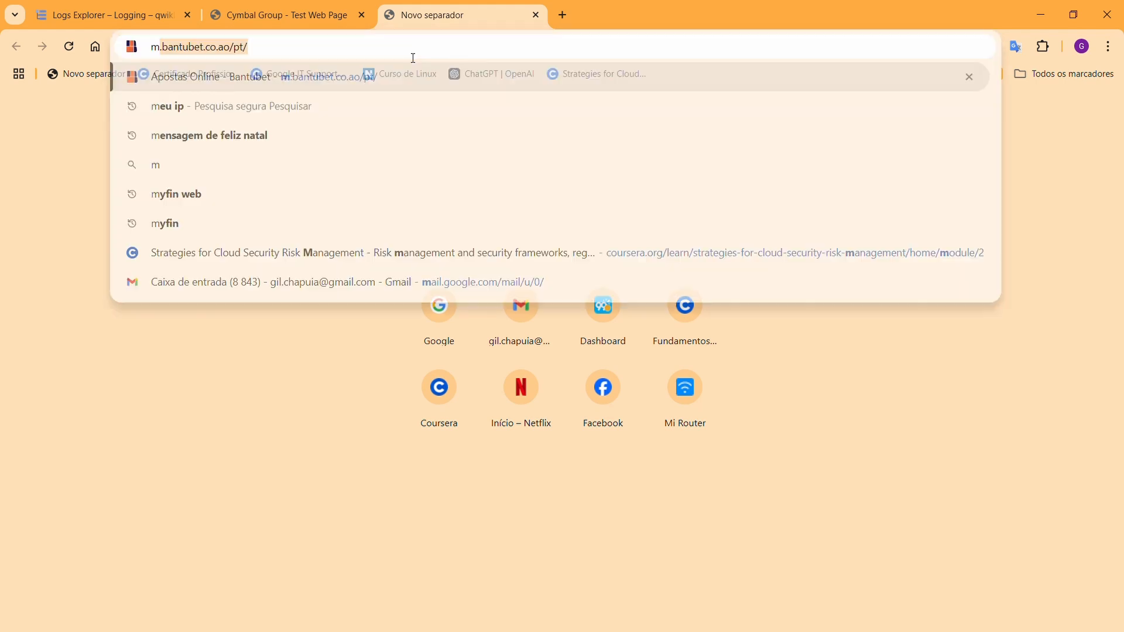
{"action": "type", "text": "eu"}
{"action": "key", "text": "Return"}
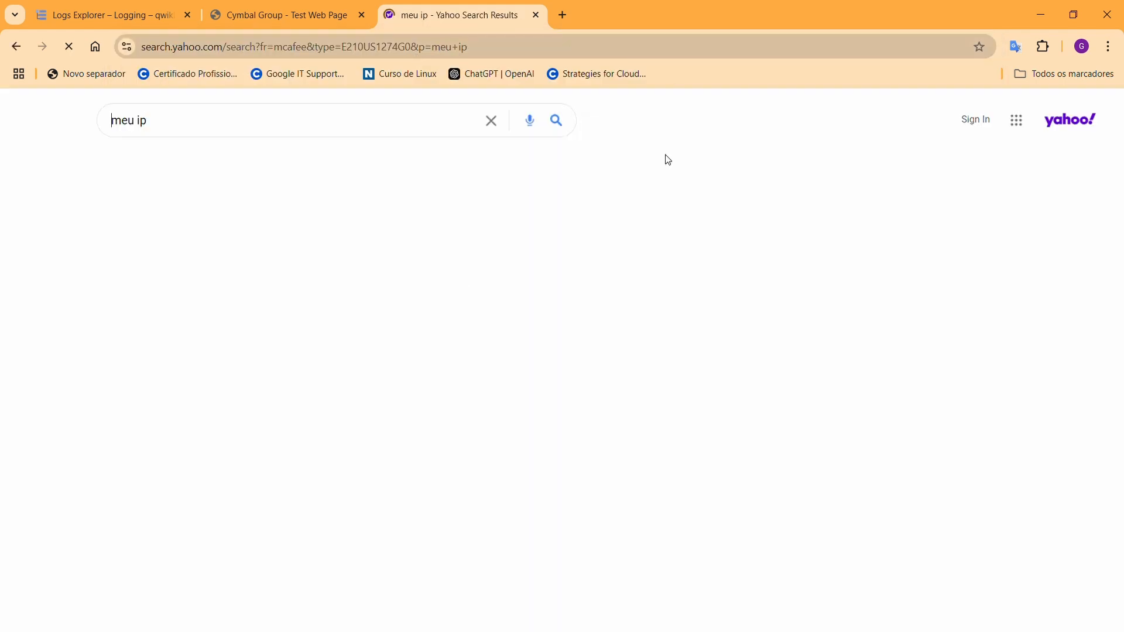
{"action": "left_click", "coordinate": [192, 245]}
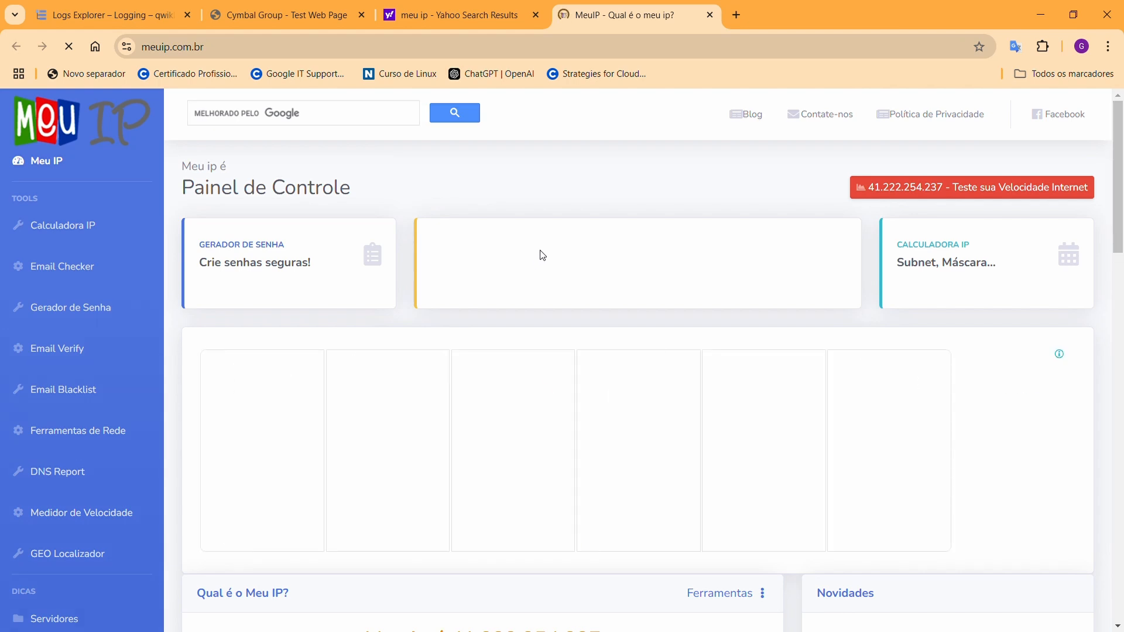
Select the shown IP, try pasting it after src_ip= in Logs Explorer, and erase the wrong paste
{"action": "scroll", "coordinate": [543, 258], "scroll_direction": "down", "scroll_amount": 3}
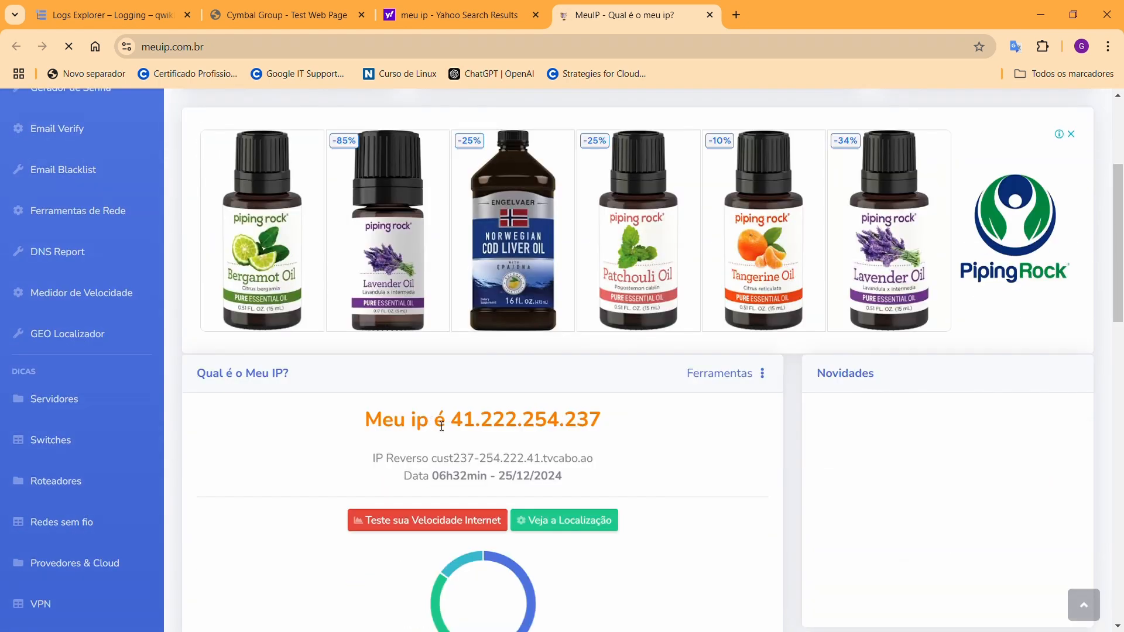
{"action": "left_click_drag", "start_coordinate": [458, 424], "coordinate": [603, 424]}
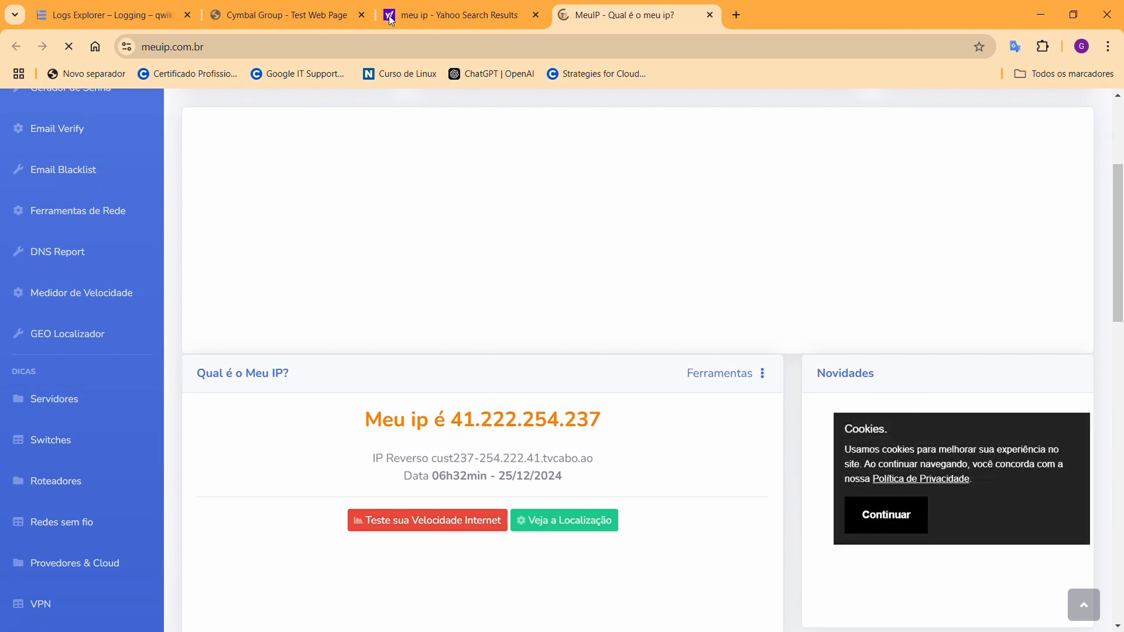
{"action": "left_click", "coordinate": [315, 15]}
{"action": "left_click", "coordinate": [106, 15]}
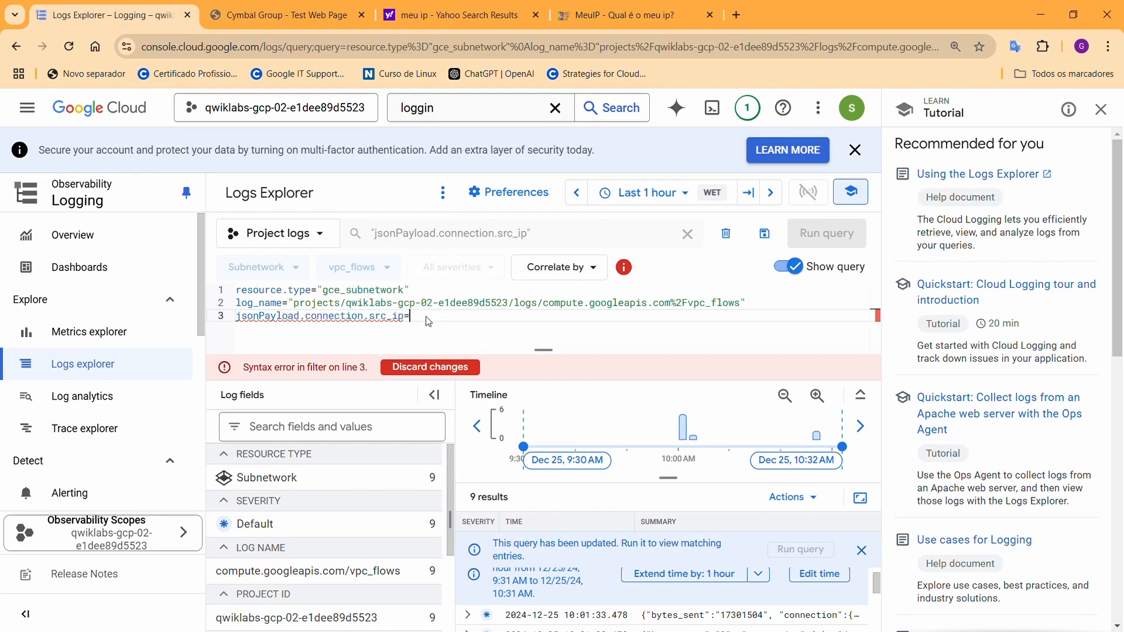
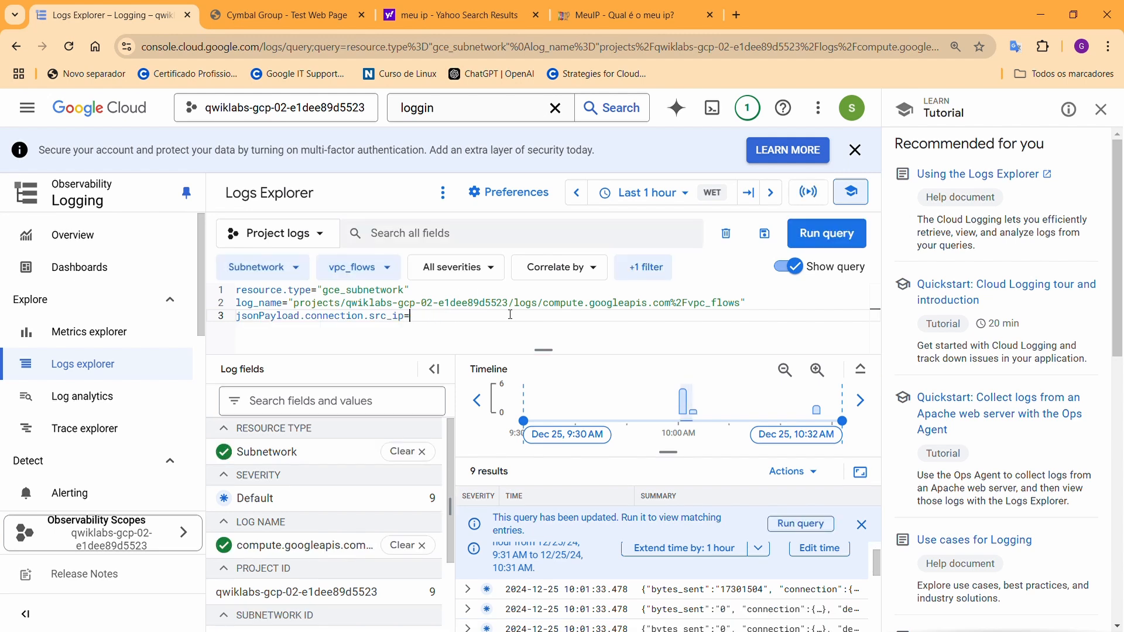
Dismiss the meuip.com.br ad, copy 41.222.254.237, and return to Logs Explorer
{"action": "left_click", "coordinate": [620, 15]}
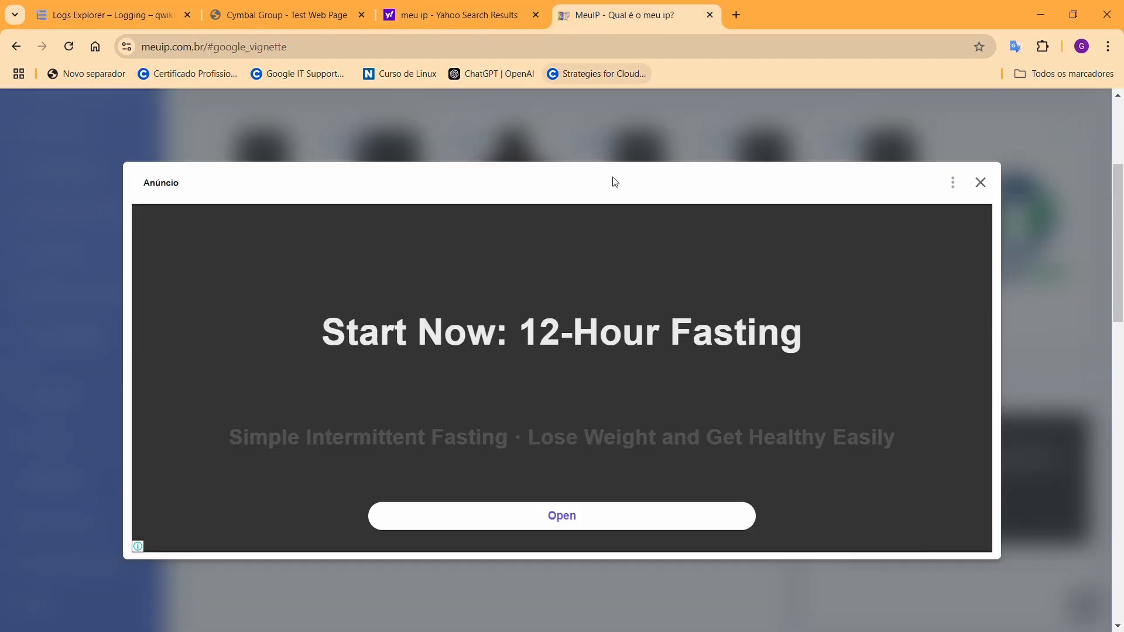
{"action": "left_click", "coordinate": [980, 182]}
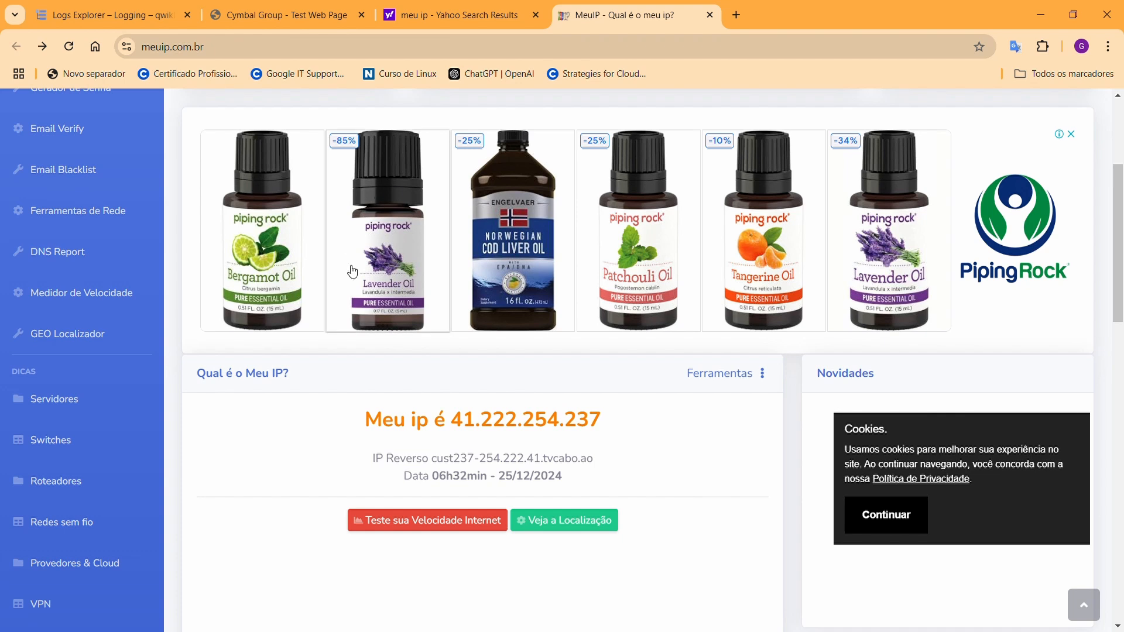
{"action": "left_click_drag", "start_coordinate": [457, 415], "coordinate": [589, 424]}
{"action": "key", "text": "ctrl+c"}
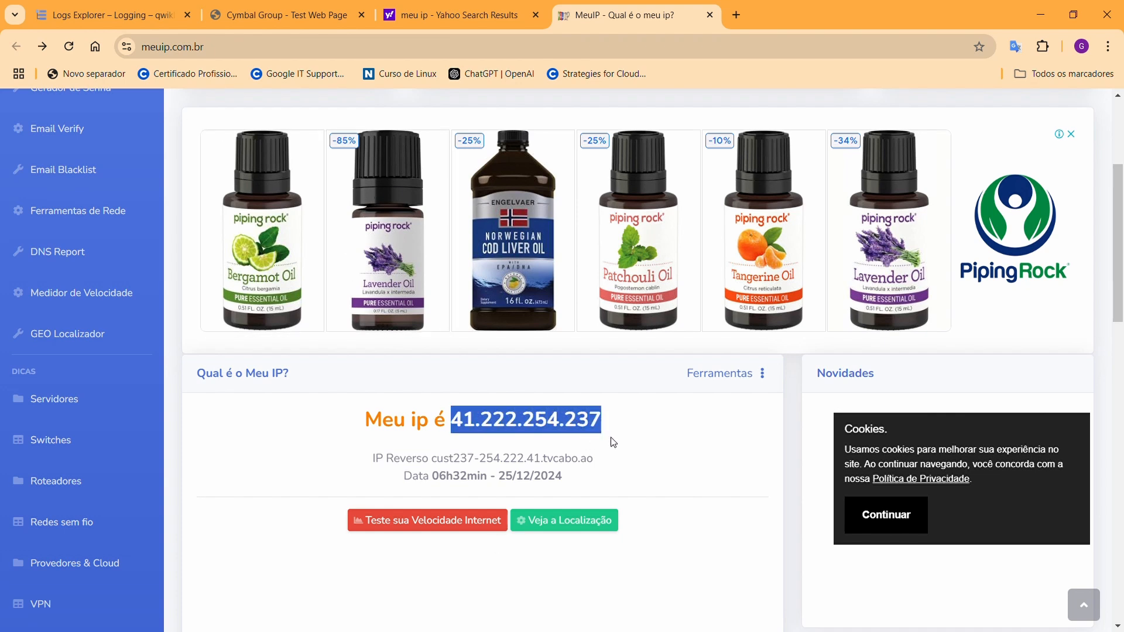
{"action": "left_click", "coordinate": [150, 20]}
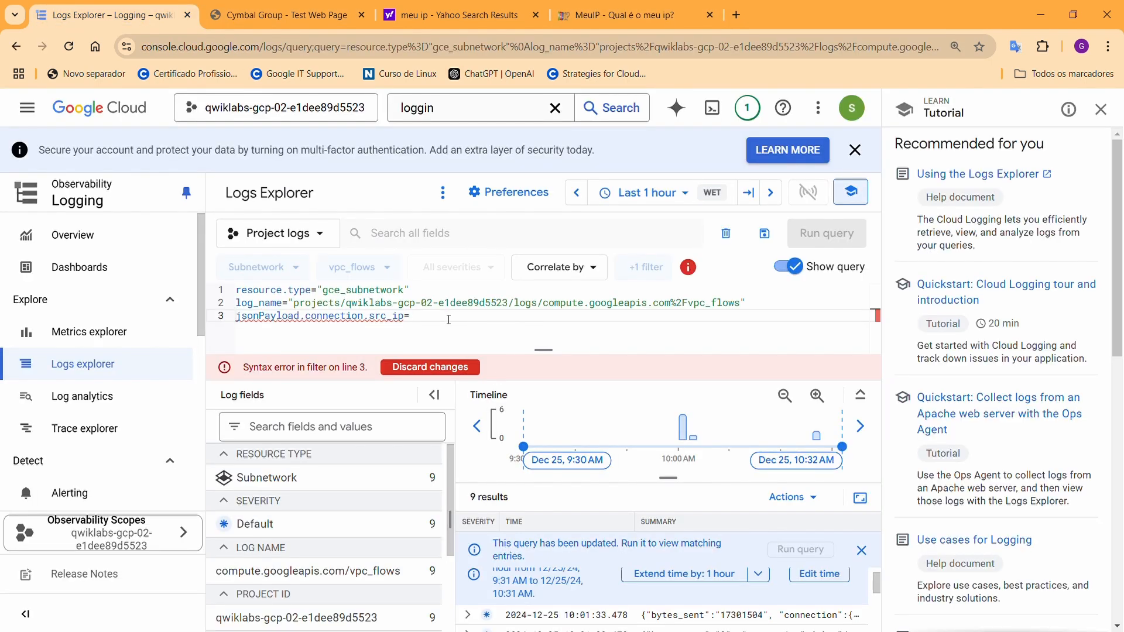
Paste 41.222.254.237 after src_ip= on line 3 and run the query, returning one entry
{"action": "key", "text": "ctrl+v"}
{"action": "key", "text": "Return"}
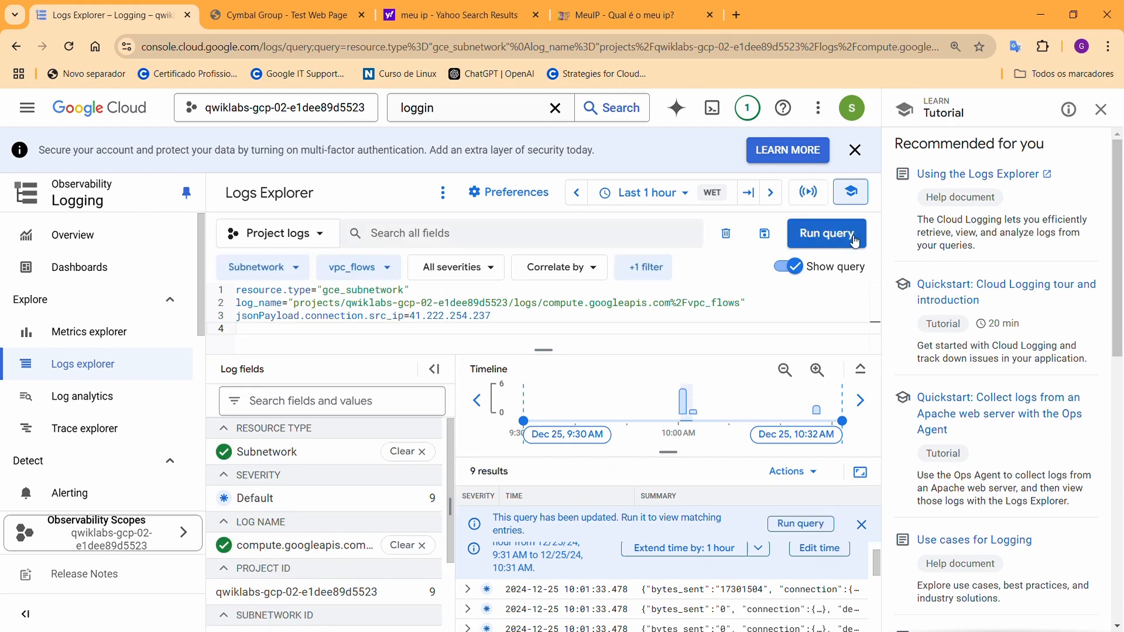
{"action": "left_click", "coordinate": [854, 241]}
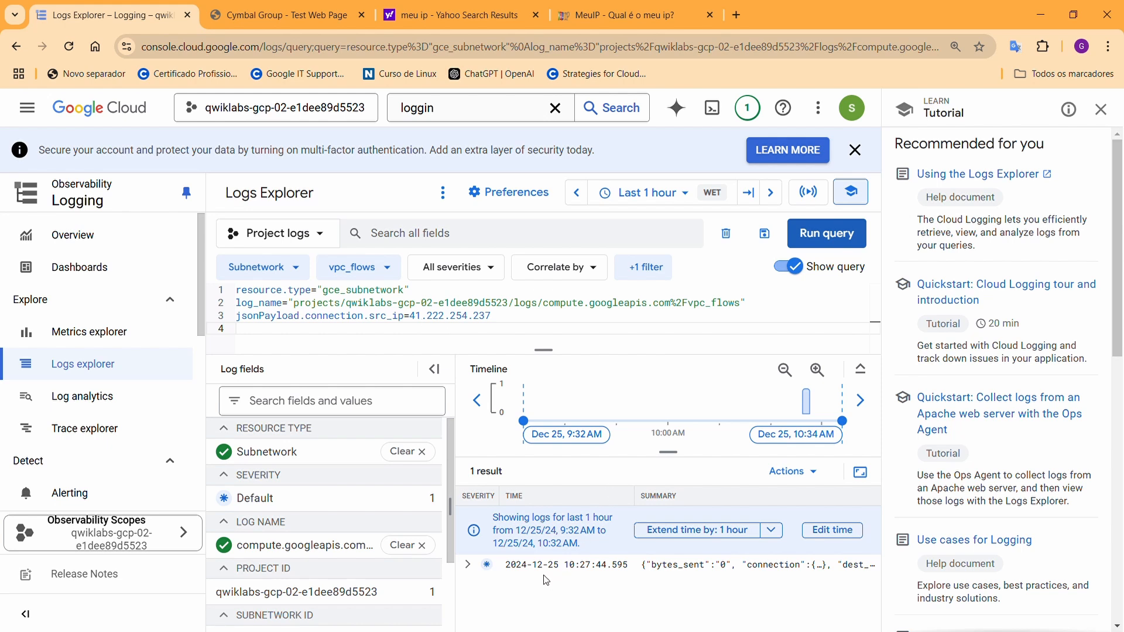
Expand the log entry's connection details: 41.222.254.237 to 10.1.3.2 on port 80
{"action": "left_click", "coordinate": [470, 566]}
{"action": "scroll", "coordinate": [491, 576], "scroll_direction": "down", "scroll_amount": 5}
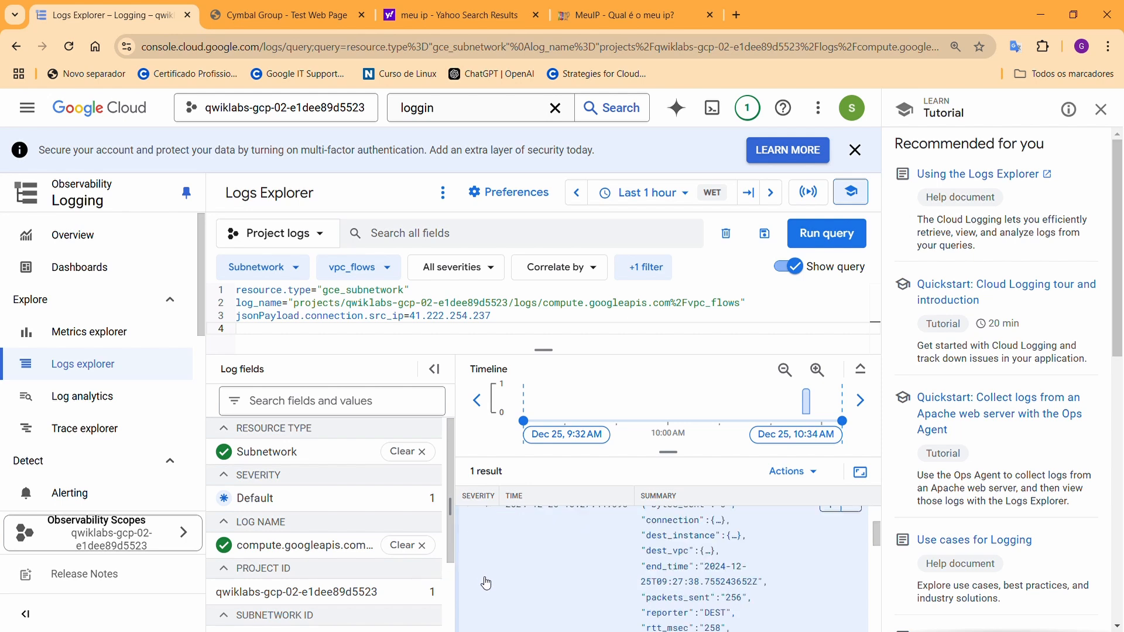
{"action": "scroll", "coordinate": [494, 577], "scroll_direction": "up", "scroll_amount": 5}
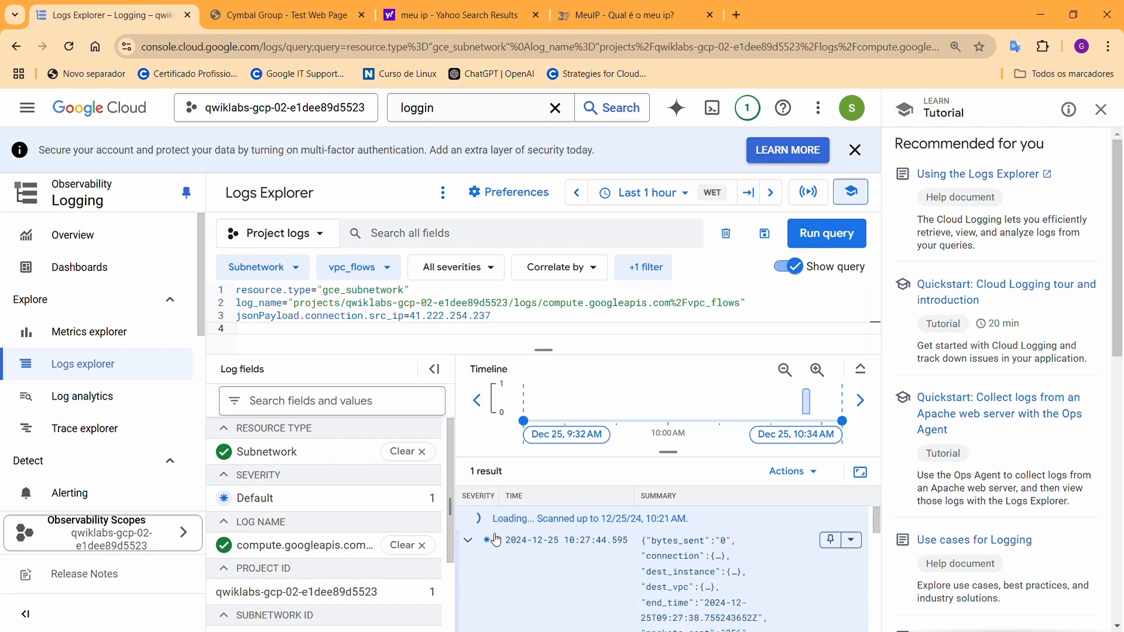
{"action": "scroll", "coordinate": [550, 567], "scroll_direction": "down", "scroll_amount": 4}
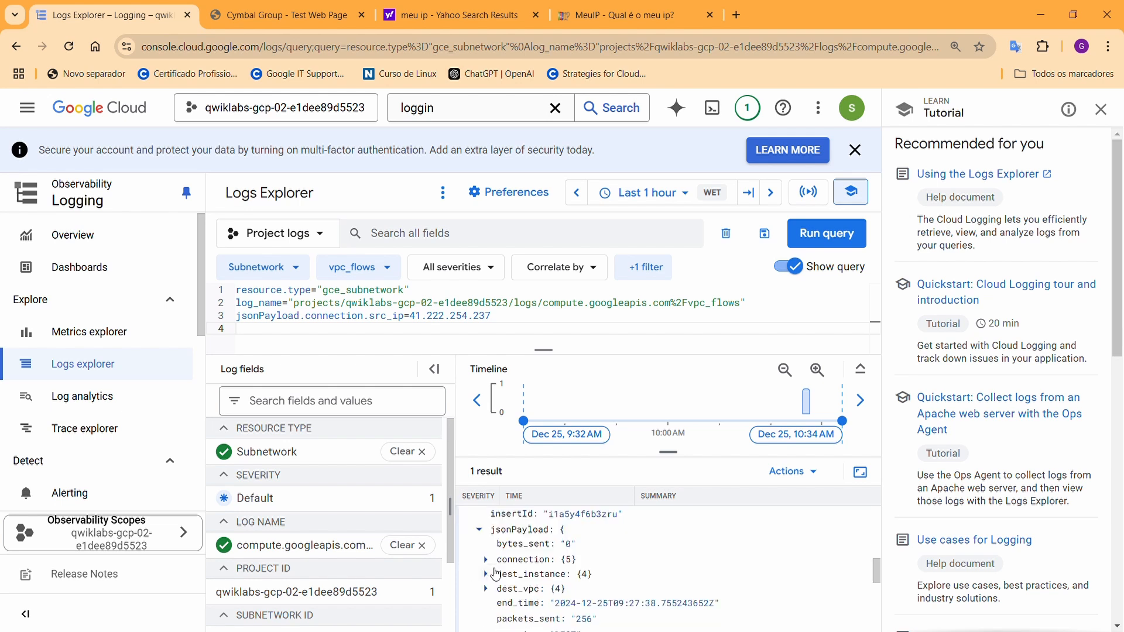
{"action": "scroll", "coordinate": [516, 553], "scroll_direction": "down", "scroll_amount": 2}
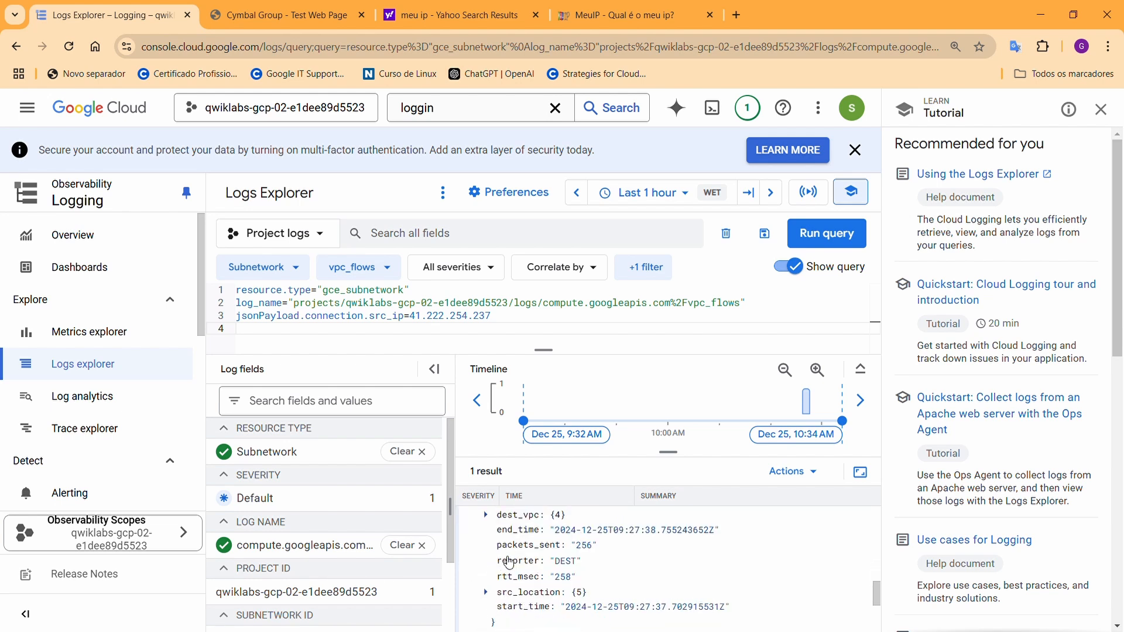
{"action": "scroll", "coordinate": [515, 556], "scroll_direction": "up", "scroll_amount": 2}
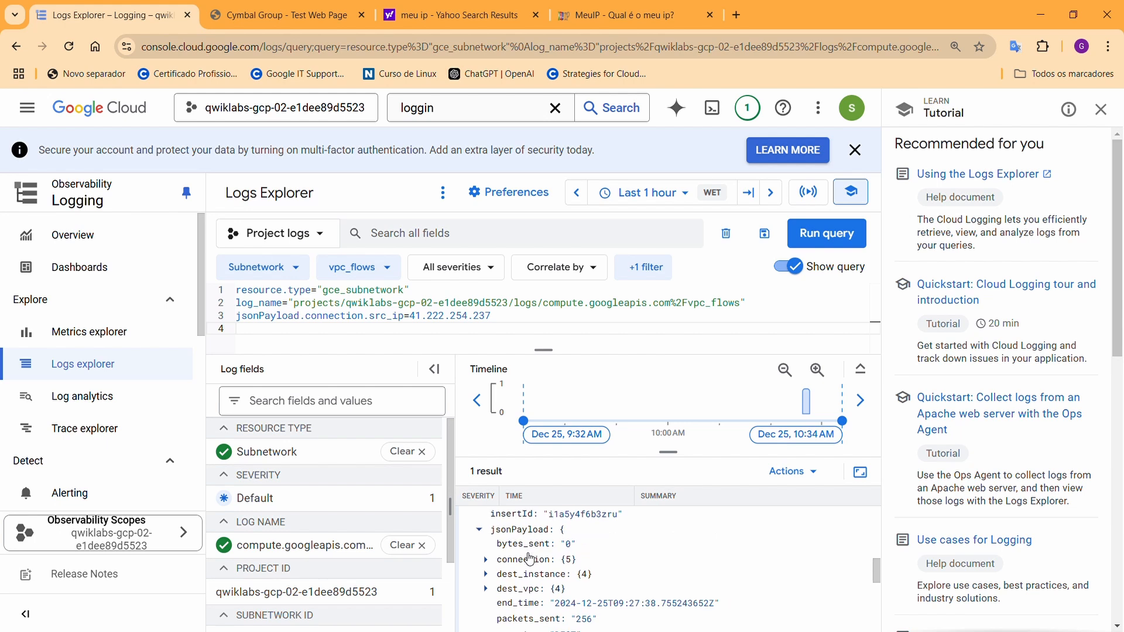
{"action": "left_click", "coordinate": [489, 565]}
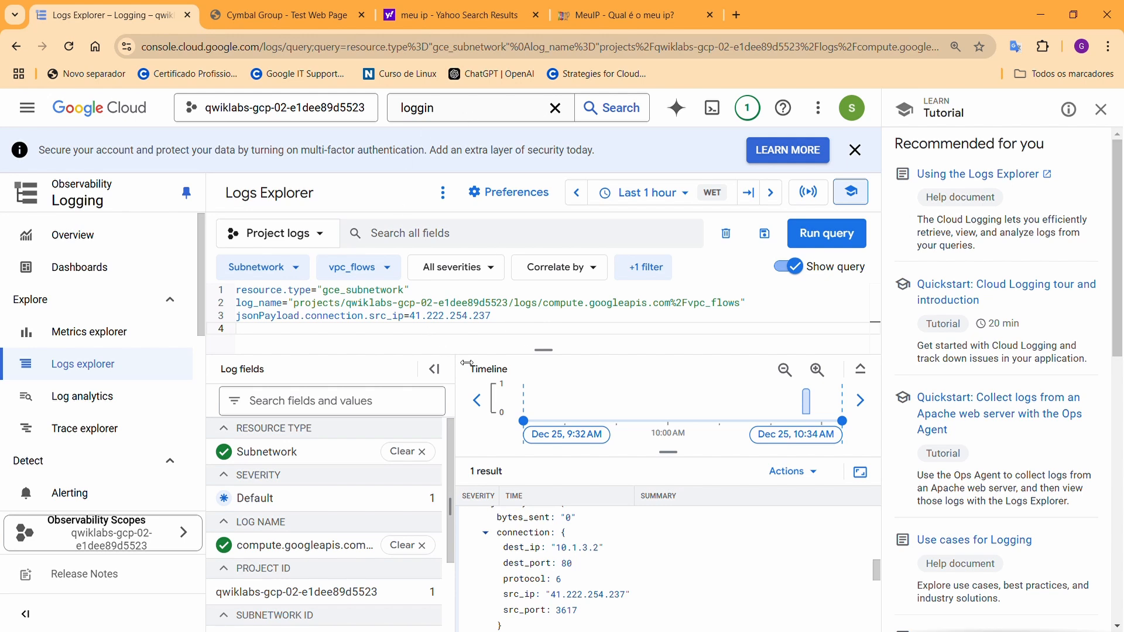
{"action": "scroll", "coordinate": [605, 577], "scroll_direction": "down", "scroll_amount": 5}
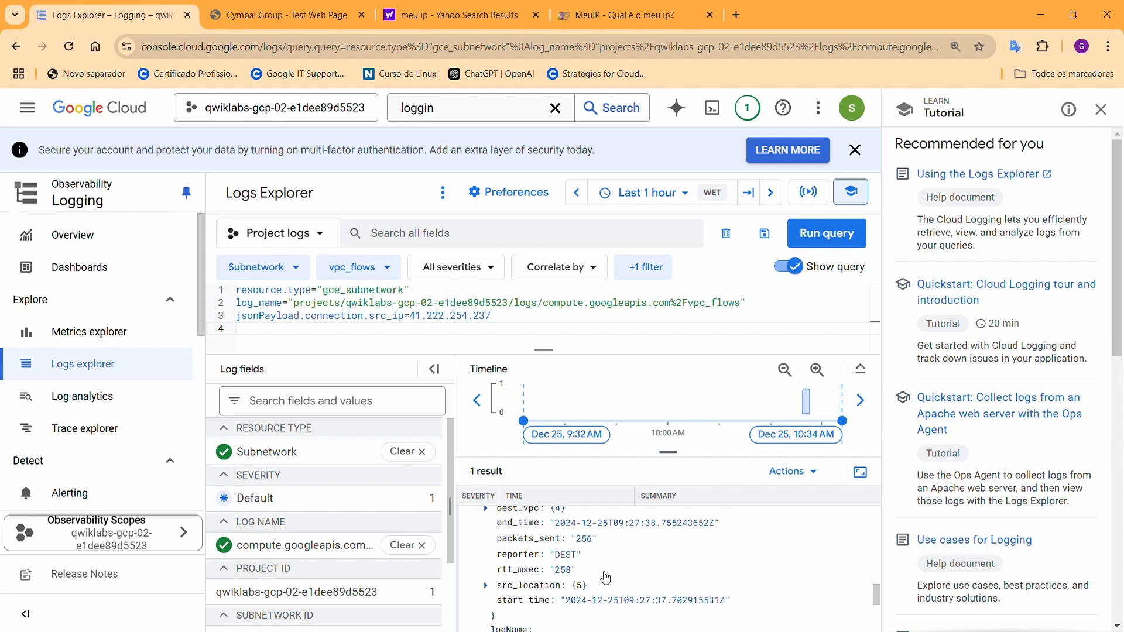
{"action": "scroll", "coordinate": [606, 578], "scroll_direction": "up", "scroll_amount": 2}
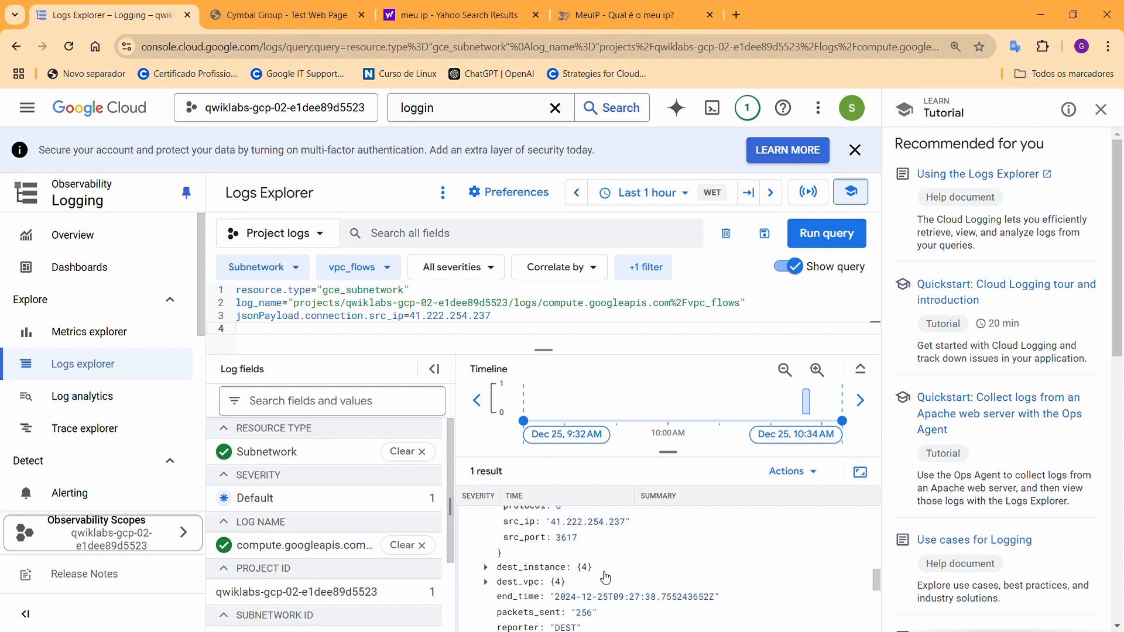
{"action": "scroll", "coordinate": [605, 577], "scroll_direction": "down", "scroll_amount": 5}
{"action": "scroll", "coordinate": [603, 578], "scroll_direction": "down", "scroll_amount": 2}
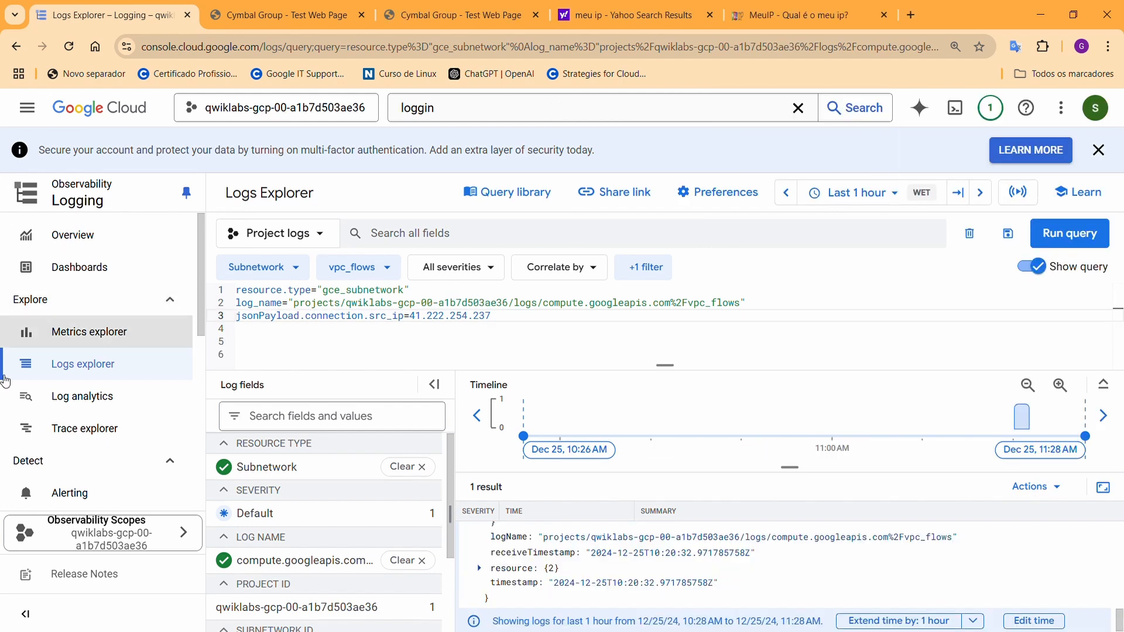
Go to VPC network > Firewall and start a new firewall rule
{"action": "left_click", "coordinate": [27, 108]}
{"action": "mouse_move", "coordinate": [88, 196]}
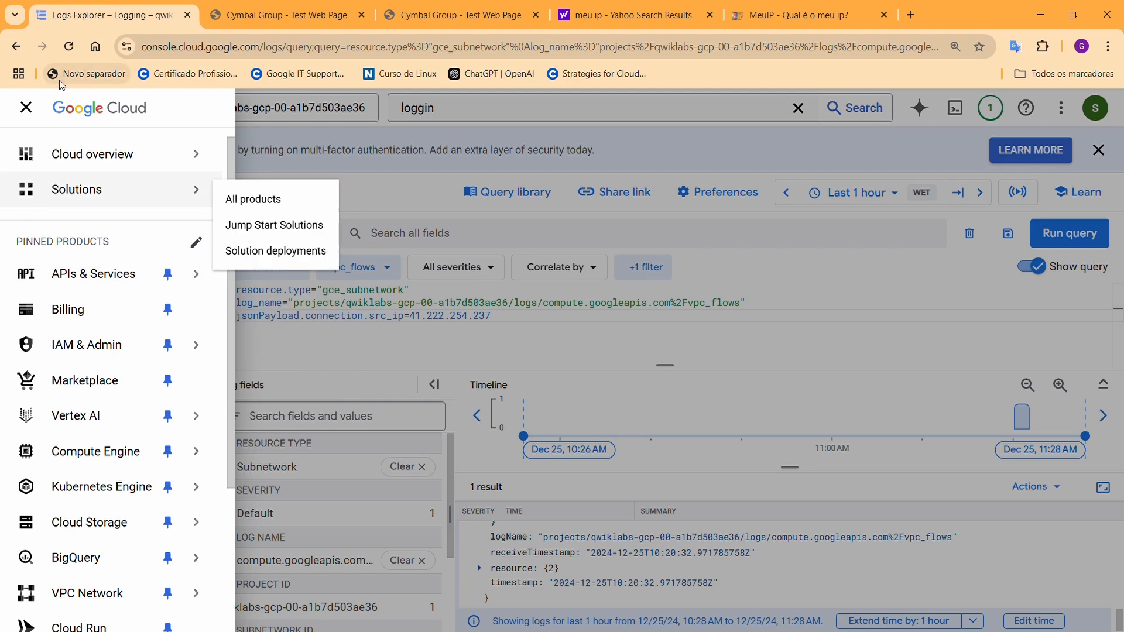
{"action": "mouse_move", "coordinate": [125, 363]}
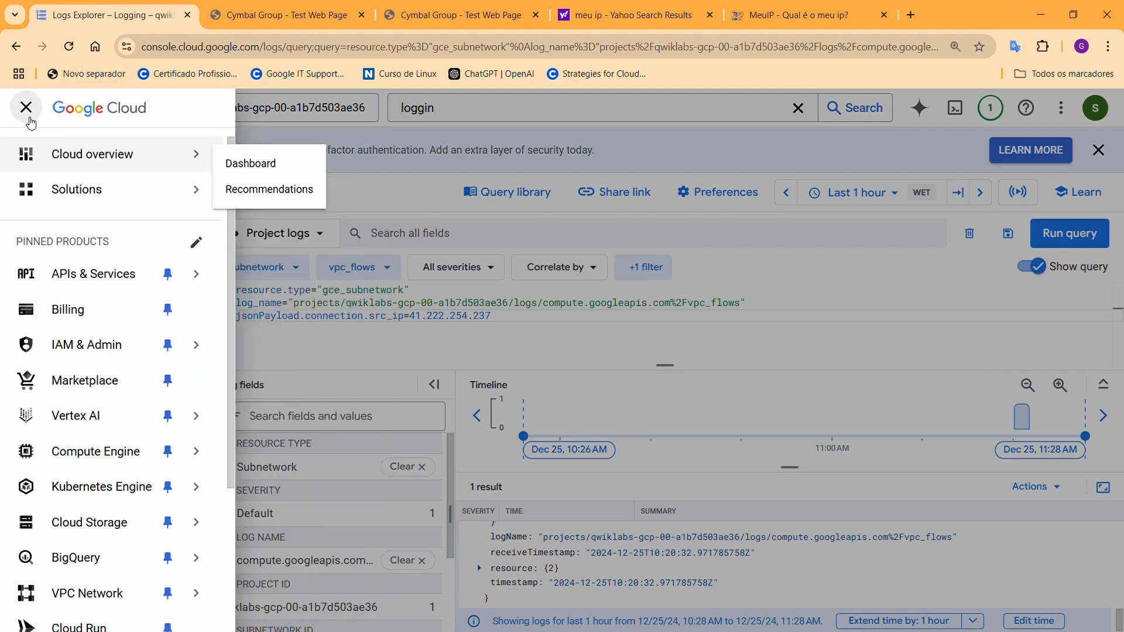
{"action": "left_click", "coordinate": [30, 117]}
{"action": "left_click", "coordinate": [30, 117]}
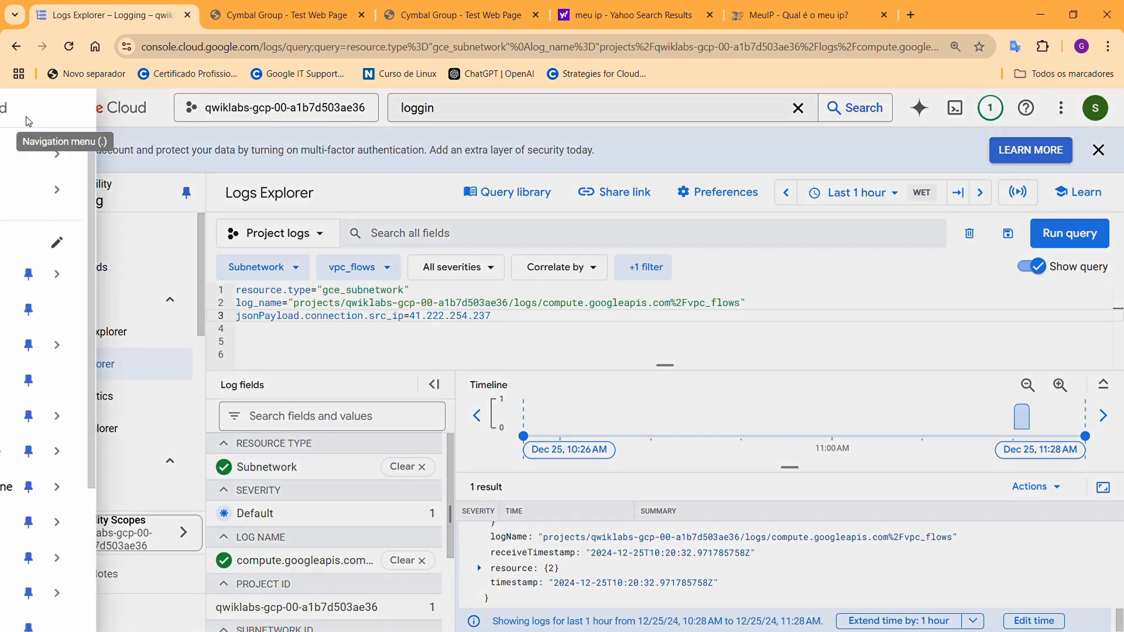
{"action": "mouse_move", "coordinate": [68, 448]}
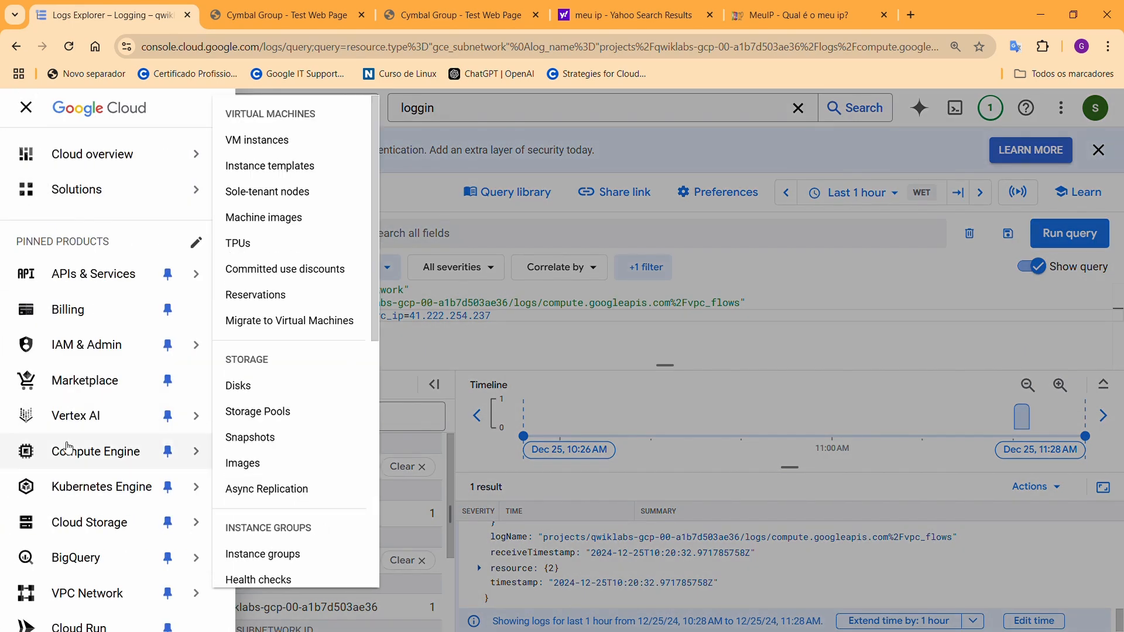
{"action": "scroll", "coordinate": [69, 449], "scroll_direction": "down", "scroll_amount": 3}
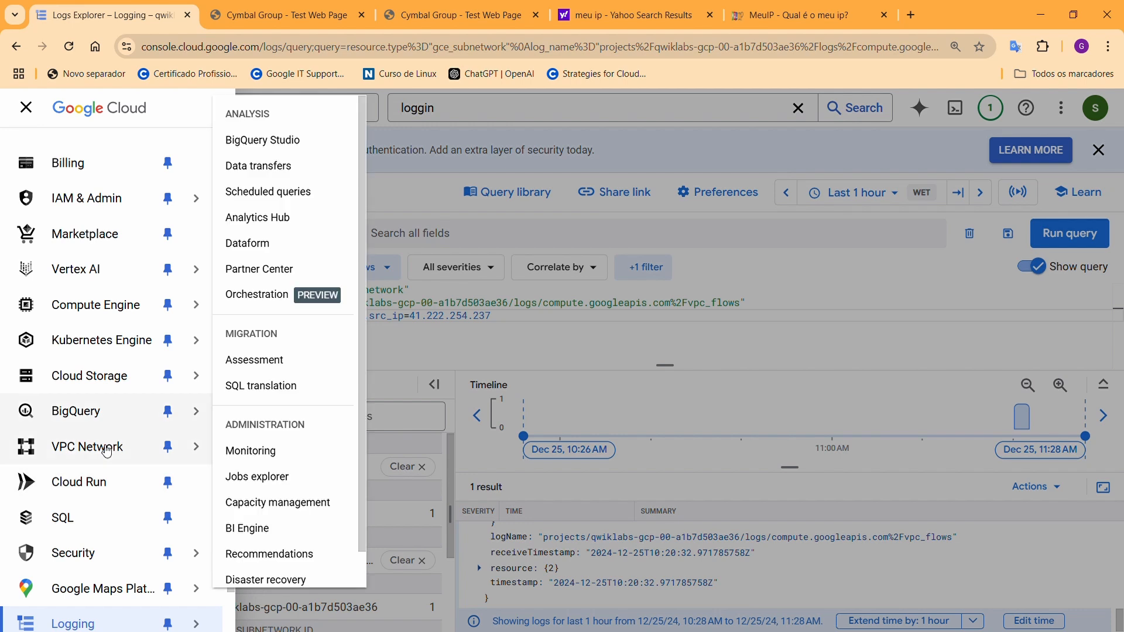
{"action": "mouse_move", "coordinate": [106, 451]}
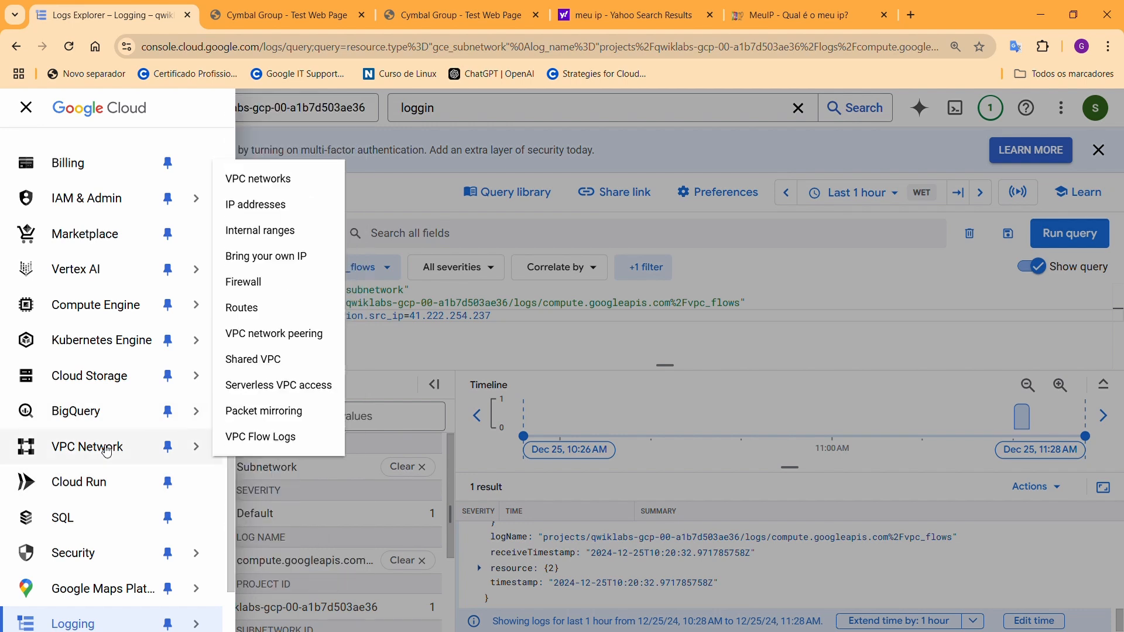
{"action": "left_click", "coordinate": [244, 282]}
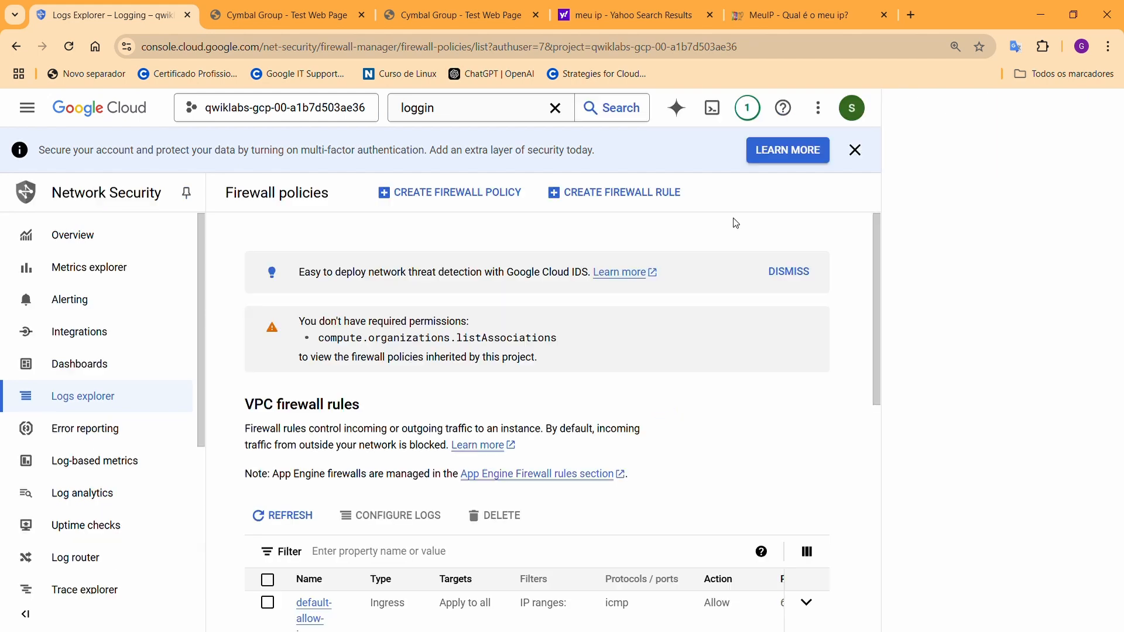
{"action": "left_click", "coordinate": [643, 195]}
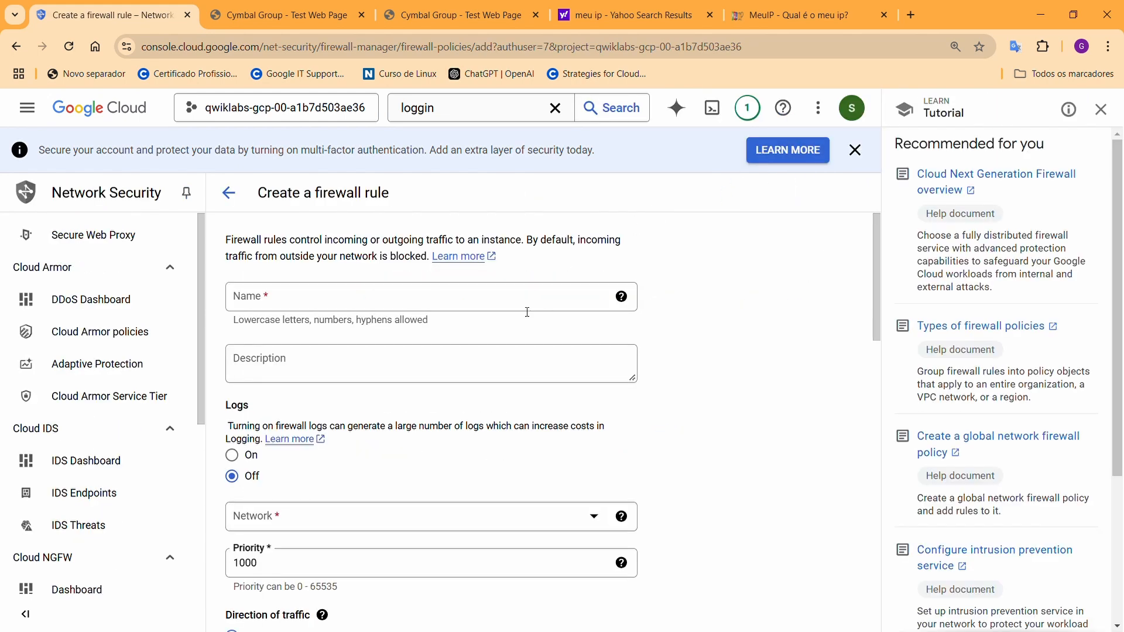
Name the rule deny-htp, turn logs on, and set the network to vpc-net
{"action": "left_click", "coordinate": [424, 307]}
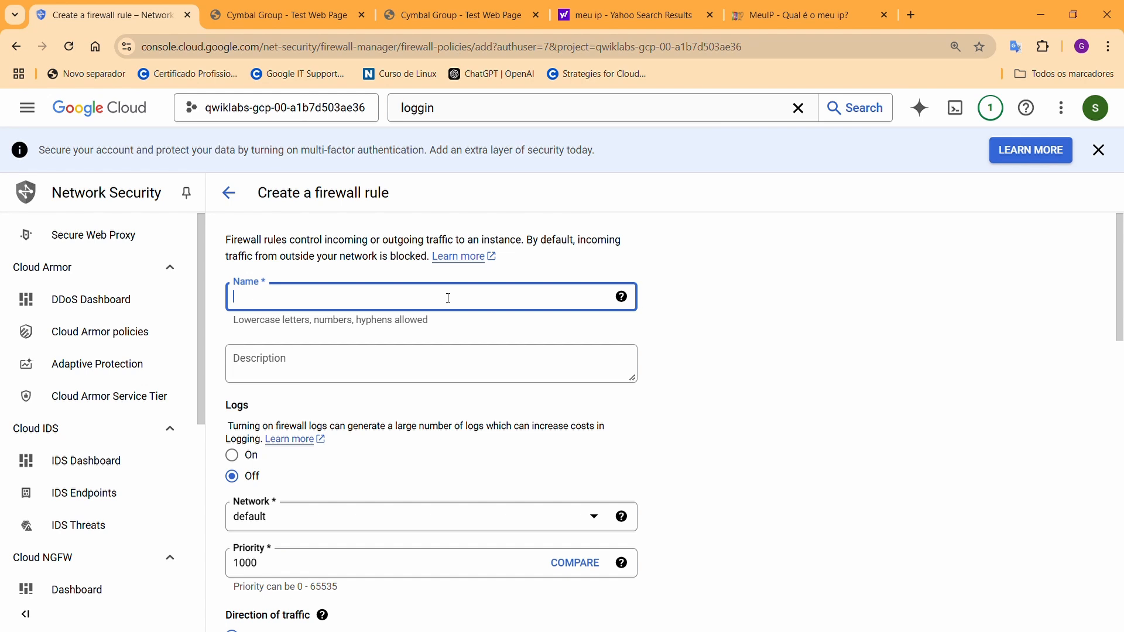
{"action": "type", "text": "deny"}
{"action": "type", "text": "-htp"}
{"action": "scroll", "coordinate": [351, 366], "scroll_direction": "down", "scroll_amount": 2}
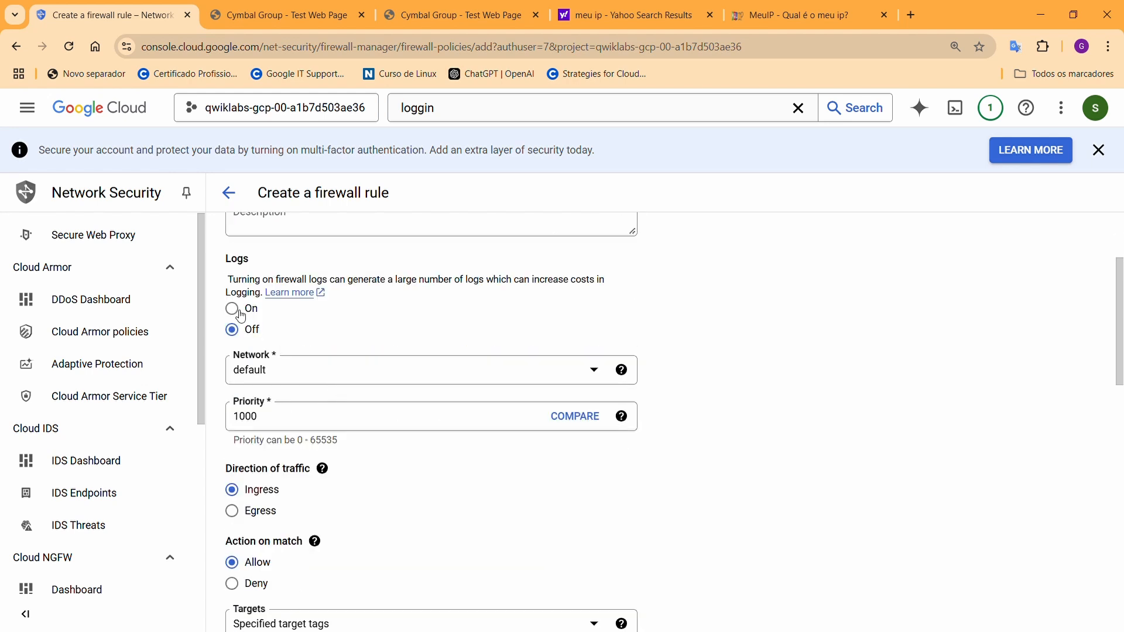
{"action": "left_click", "coordinate": [232, 309]}
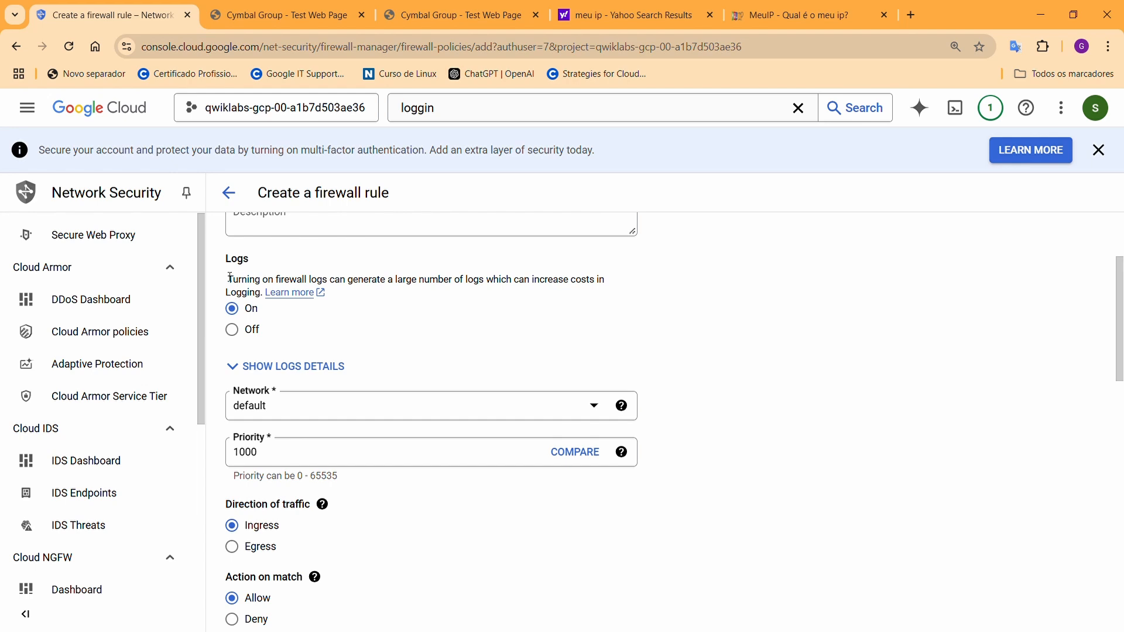
{"action": "left_click", "coordinate": [289, 406]}
{"action": "left_click", "coordinate": [298, 486]}
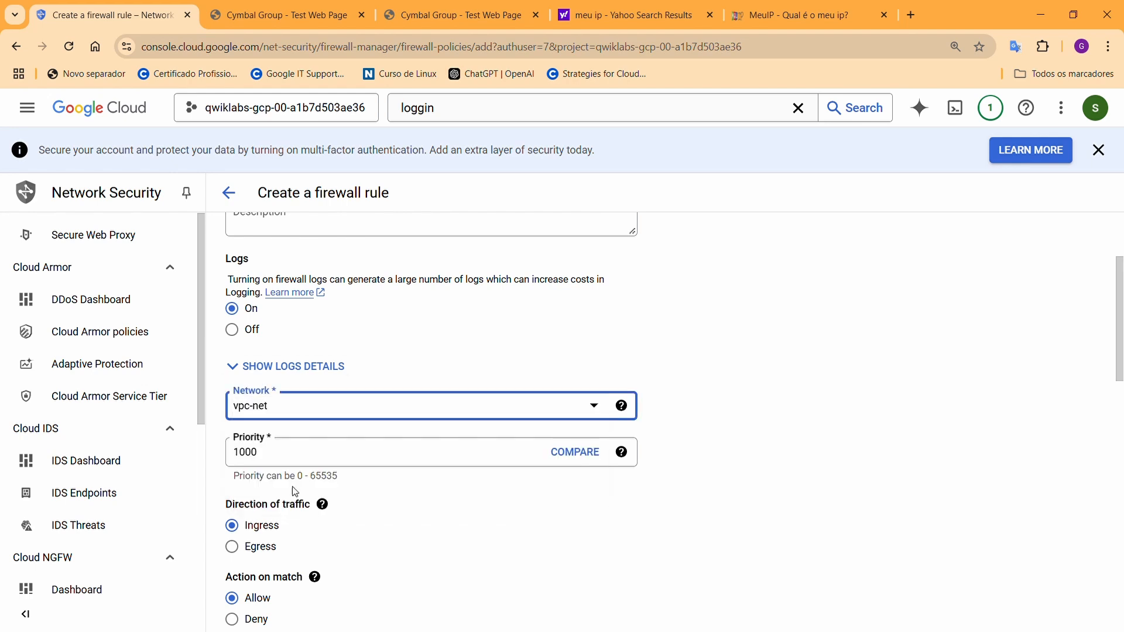
Set the action to Deny and enter 0.0.0.0/0 as a target tag
{"action": "scroll", "coordinate": [352, 483], "scroll_direction": "down", "scroll_amount": 2}
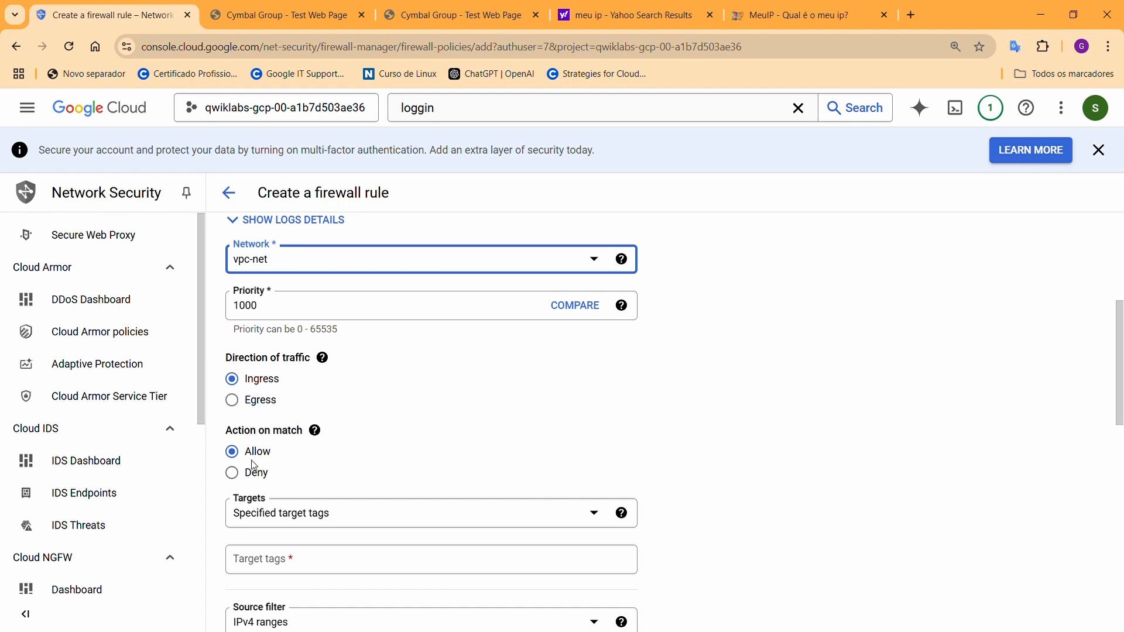
{"action": "left_click", "coordinate": [234, 473]}
{"action": "scroll", "coordinate": [484, 469], "scroll_direction": "down", "scroll_amount": 2}
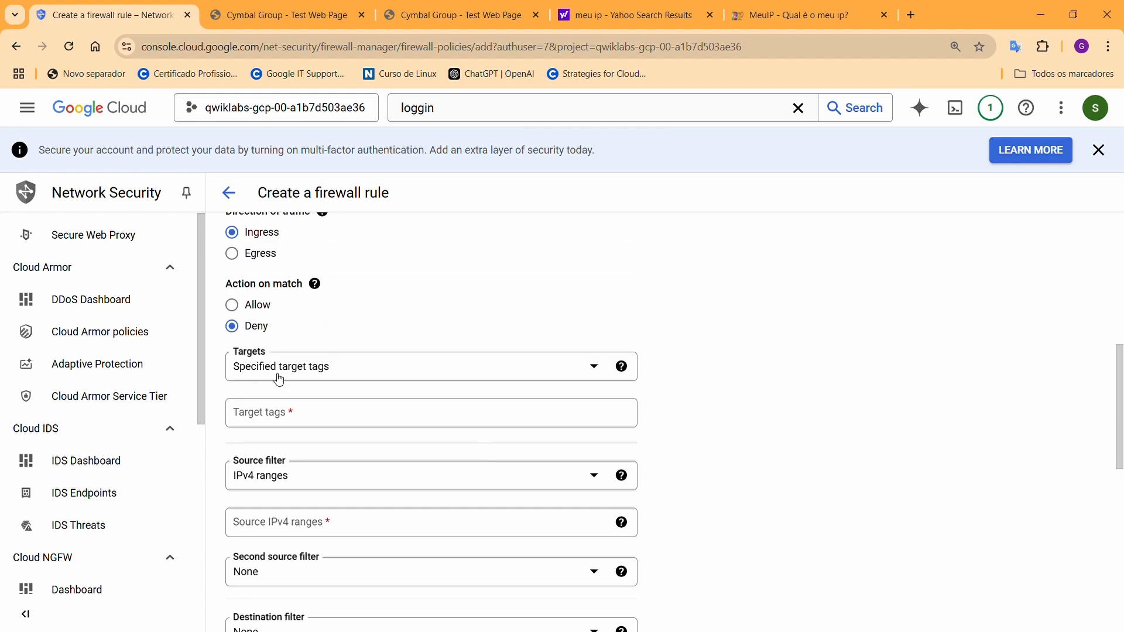
{"action": "left_click", "coordinate": [279, 415]}
{"action": "type", "text": "0.0.00"}
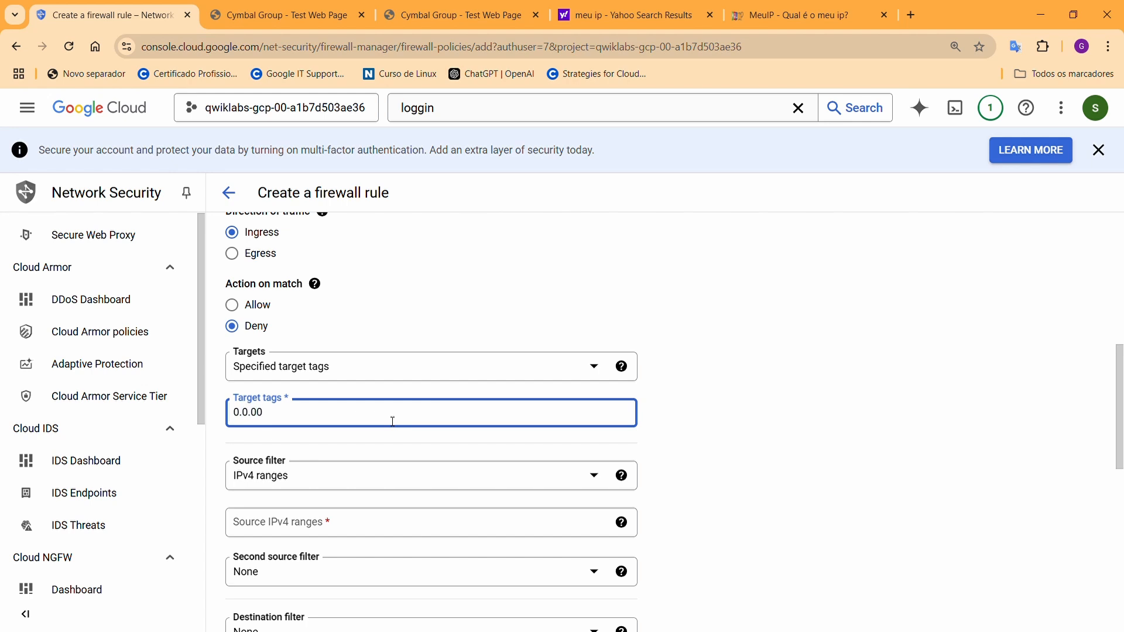
{"action": "key", "text": "BackSpace"}
{"action": "type", "text": ".0.0/0"}
Replace the invalid 0.0.0.0/0 target tag with http-server
{"action": "left_click", "coordinate": [349, 523]}
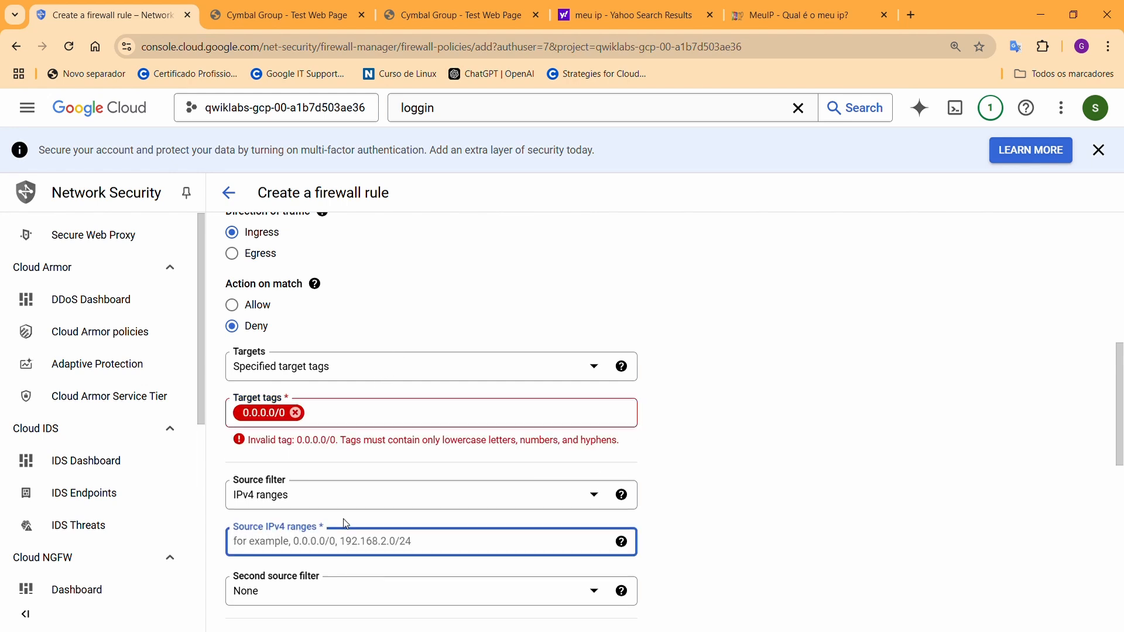
{"action": "left_click", "coordinate": [356, 412]}
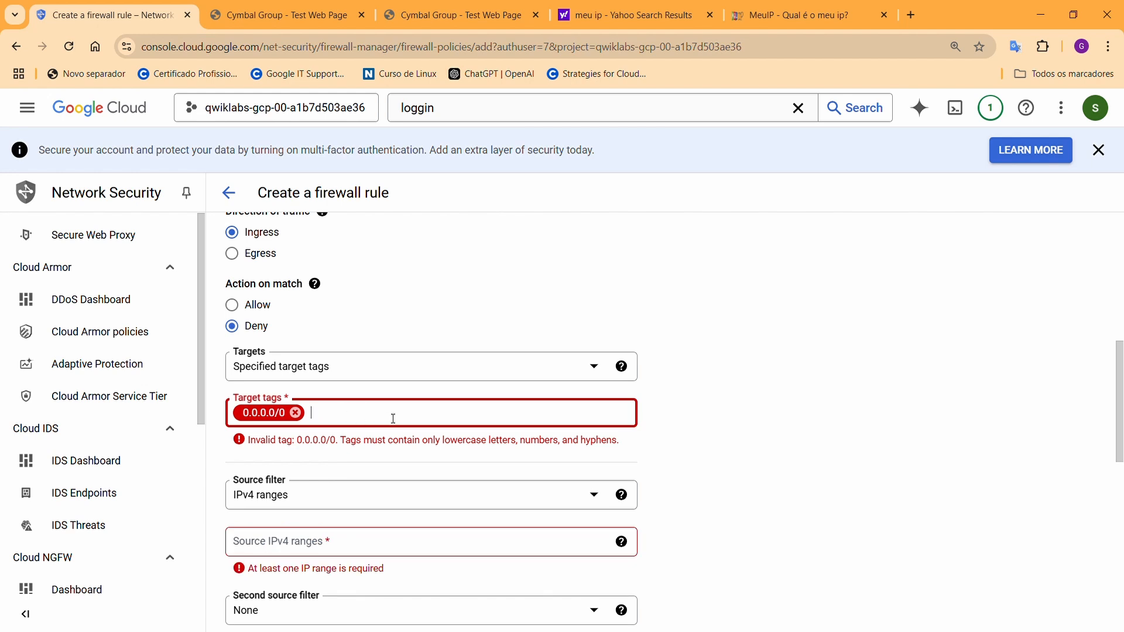
{"action": "left_click", "coordinate": [296, 413]}
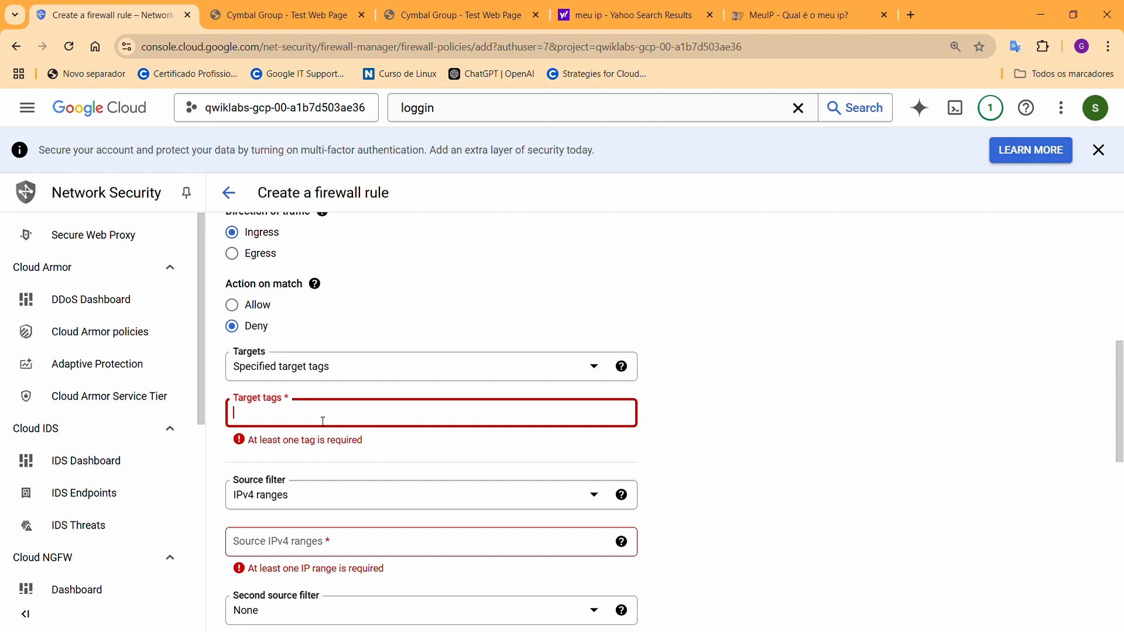
{"action": "type", "text": "hht"}
{"action": "type", "text": "tt"}
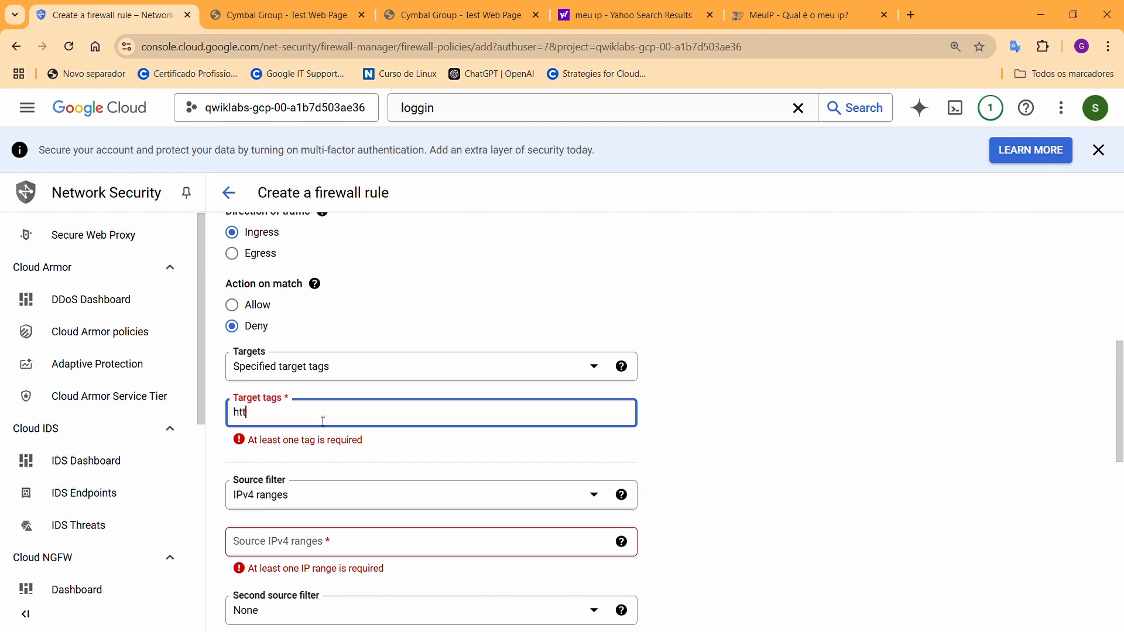
{"action": "type", "text": "p"}
{"action": "type", "text": "/s"}
{"action": "type", "text": "server"}
Enter 0.0.0.0/0 as the source IPv4 range
{"action": "scroll", "coordinate": [604, 484], "scroll_direction": "down", "scroll_amount": 3}
{"action": "left_click", "coordinate": [450, 324]}
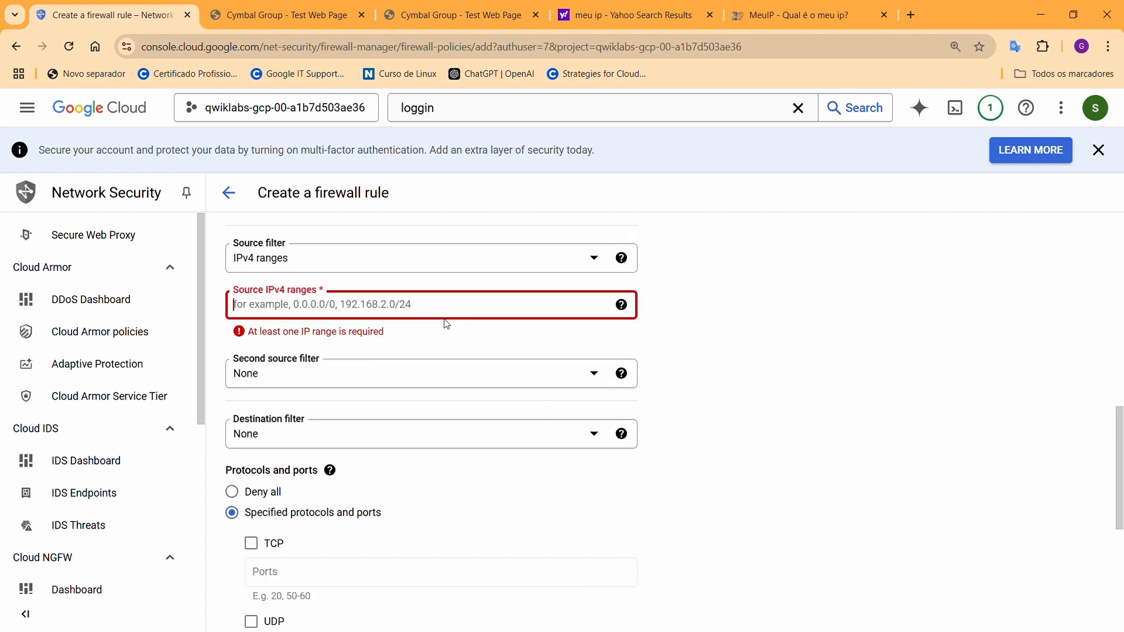
{"action": "scroll", "coordinate": [439, 381], "scroll_direction": "up", "scroll_amount": 1}
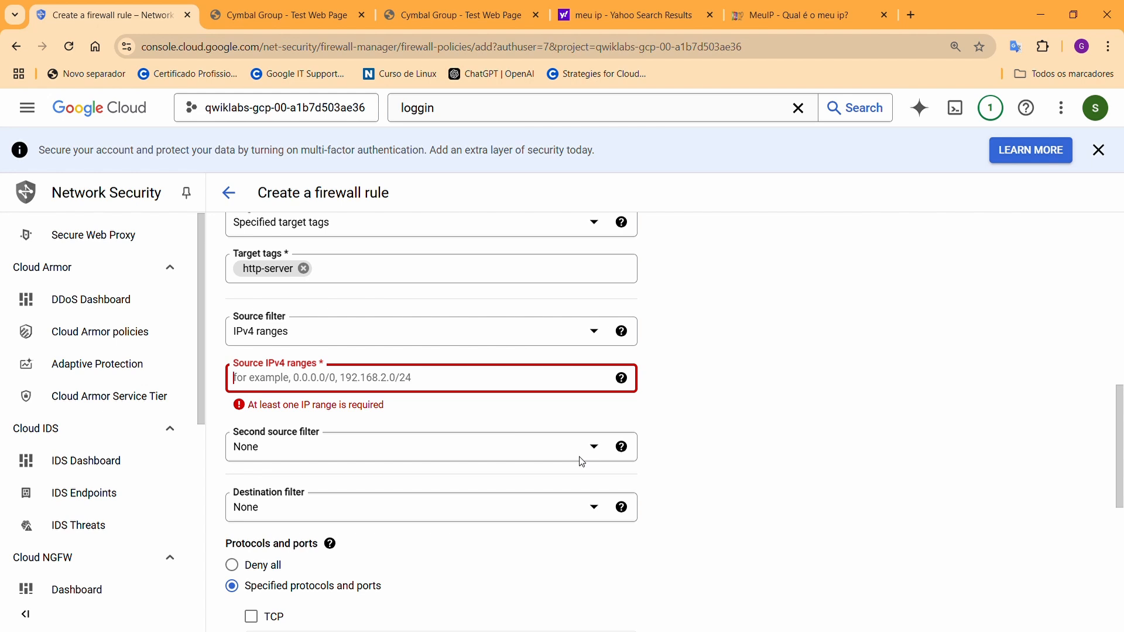
{"action": "type", "text": "0.0.0"}
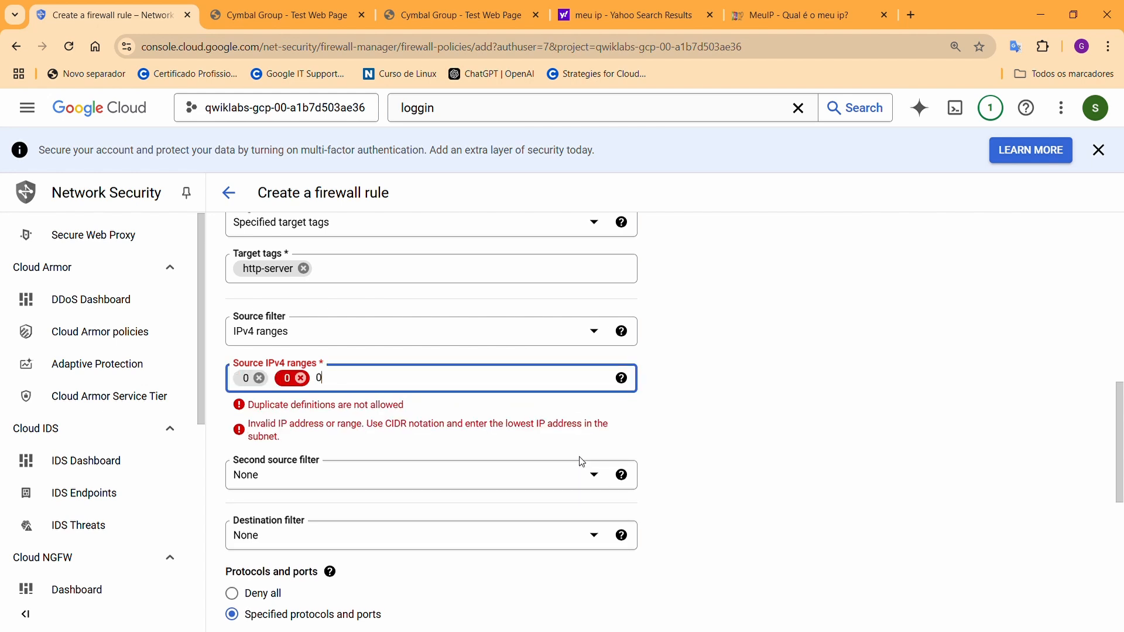
{"action": "key", "text": "BackSpace"}
{"action": "key", "text": "BackSpace"}
{"action": "key", "text": "BackSpace"}
{"action": "key", "text": "BackSpace"}
{"action": "key", "text": "BackSpace"}
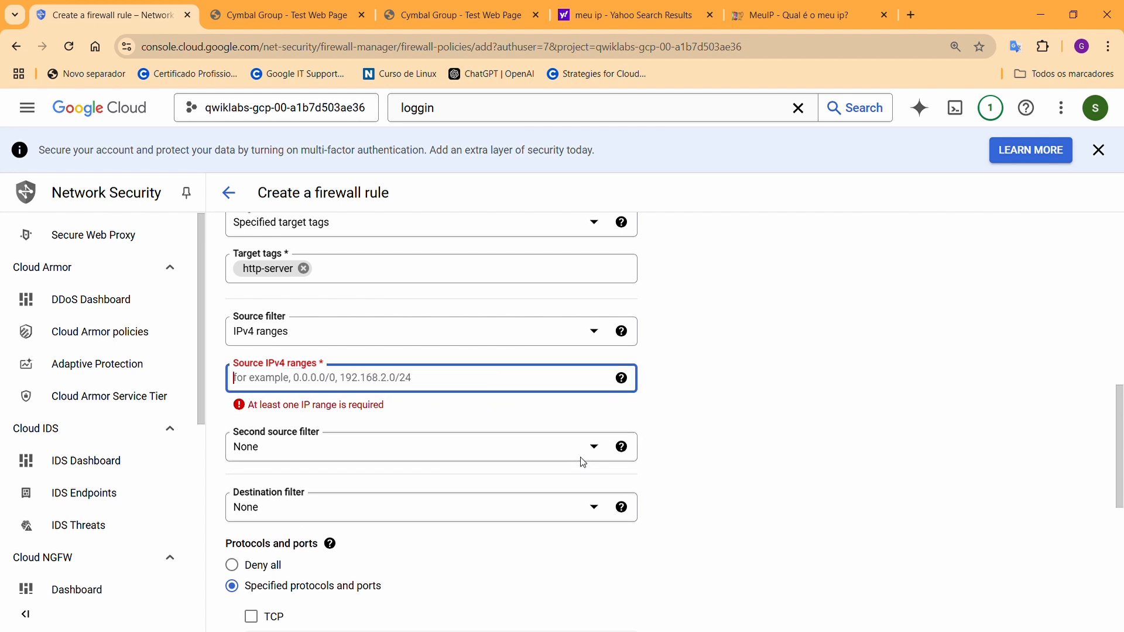
{"action": "type", "text": "0.0."}
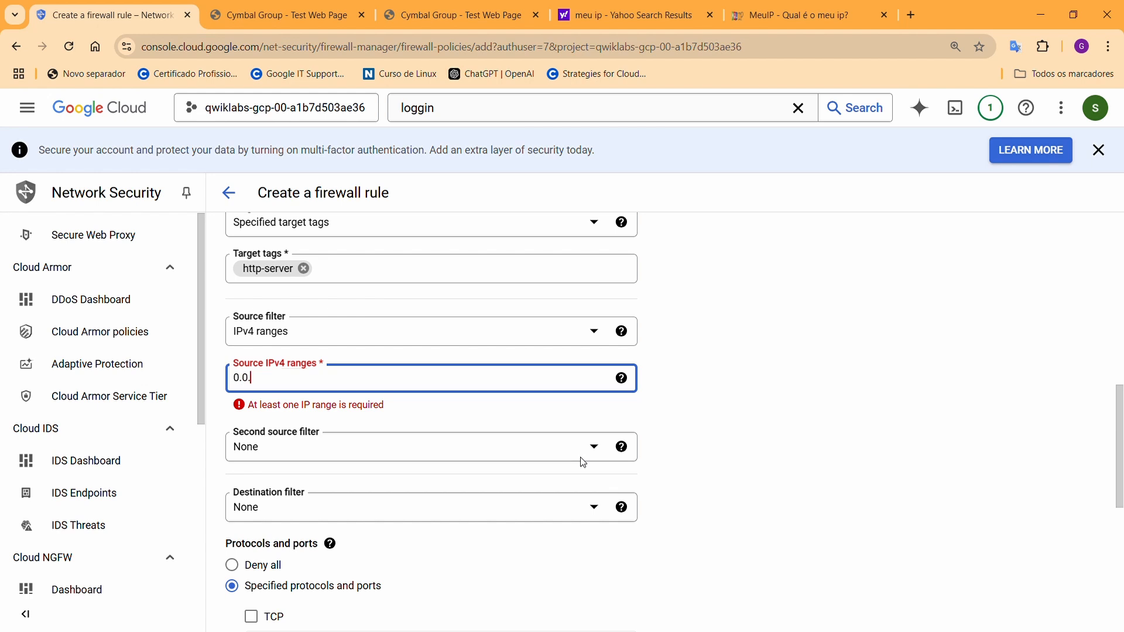
{"action": "type", "text": "0.0/0"}
{"action": "key", "text": "Return"}
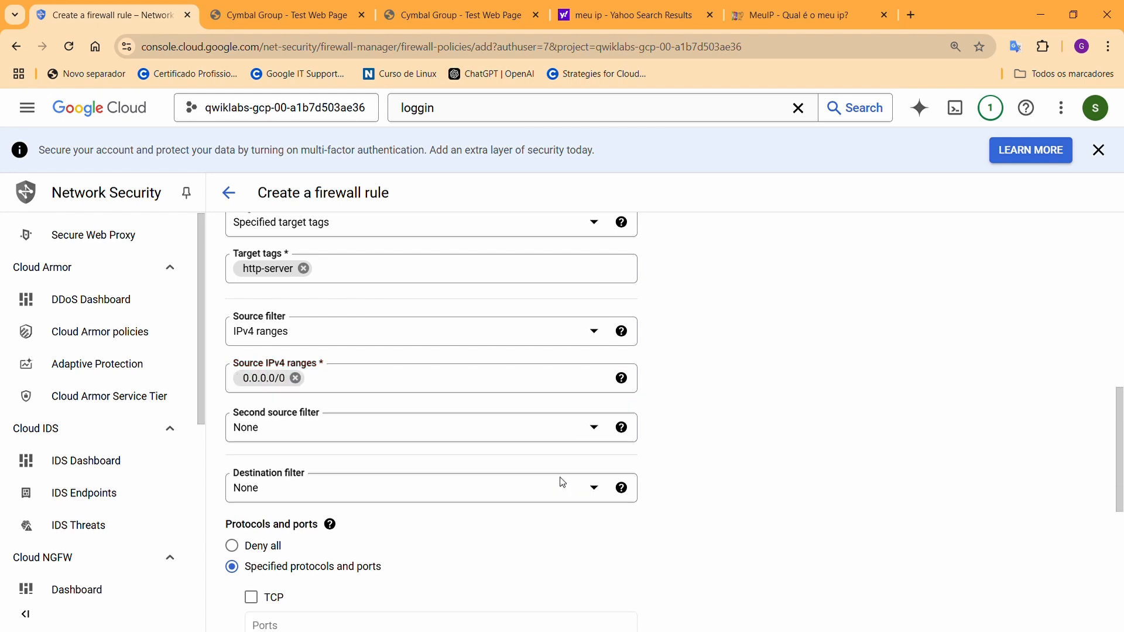
Limit the rule to TCP port 80 and create deny-htp
{"action": "scroll", "coordinate": [336, 462], "scroll_direction": "down", "scroll_amount": 1}
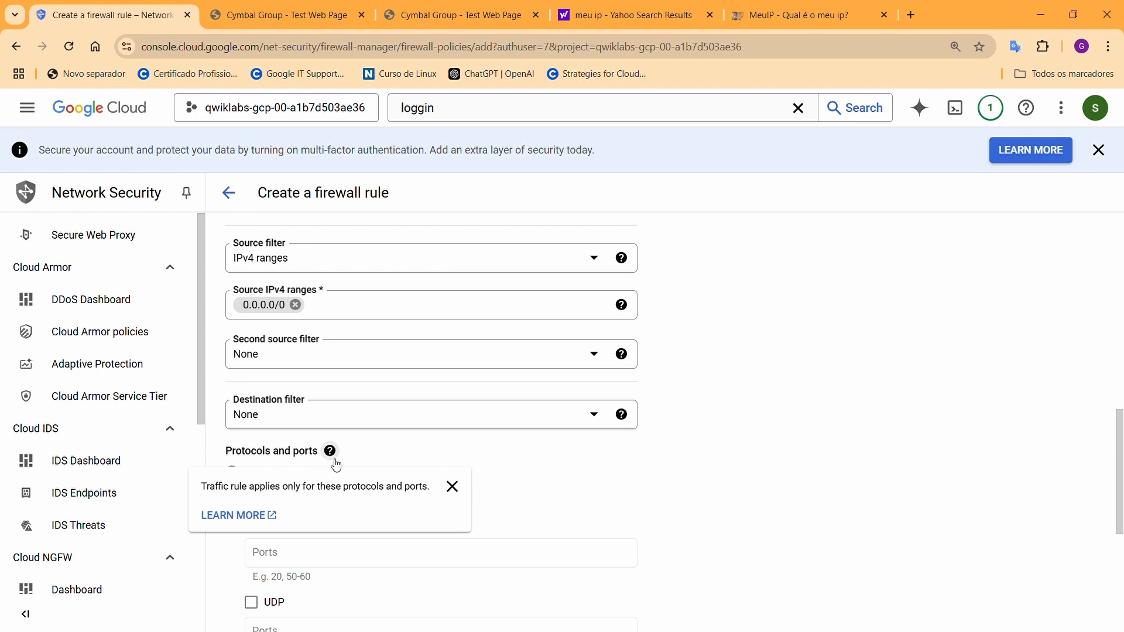
{"action": "left_click", "coordinate": [251, 524]}
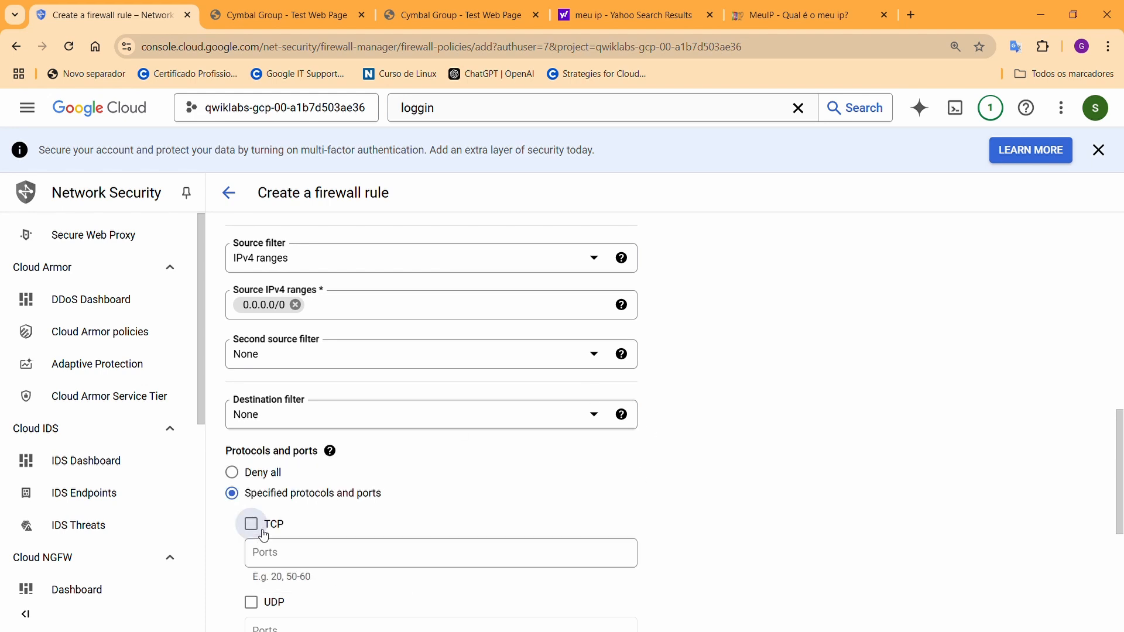
{"action": "left_click", "coordinate": [302, 557]}
{"action": "type", "text": "80"}
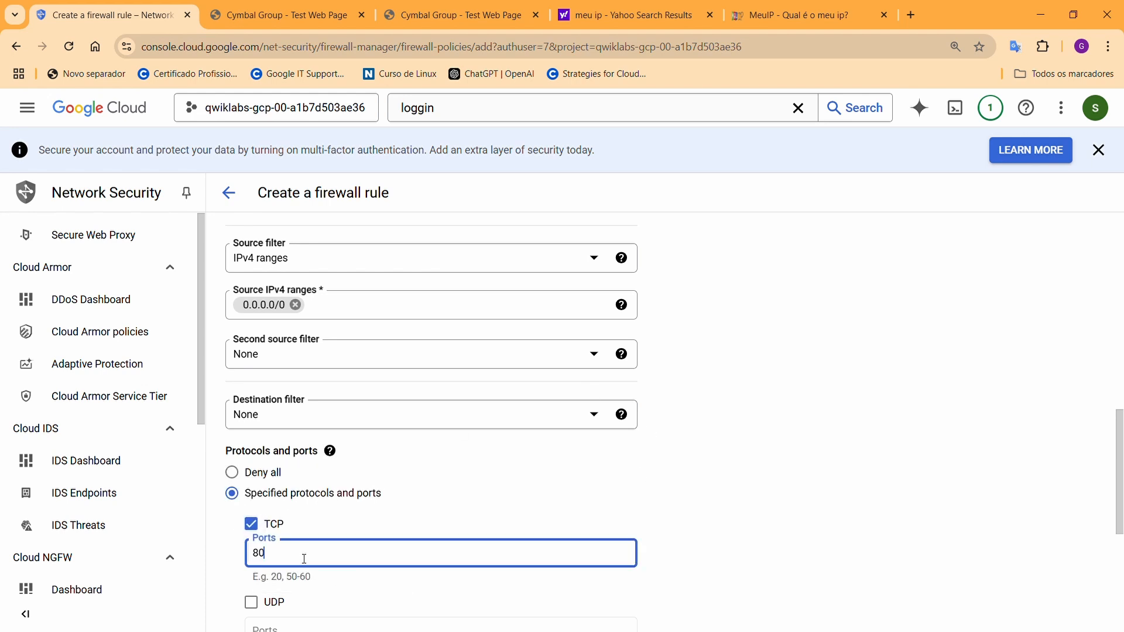
{"action": "scroll", "coordinate": [702, 446], "scroll_direction": "down", "scroll_amount": 5}
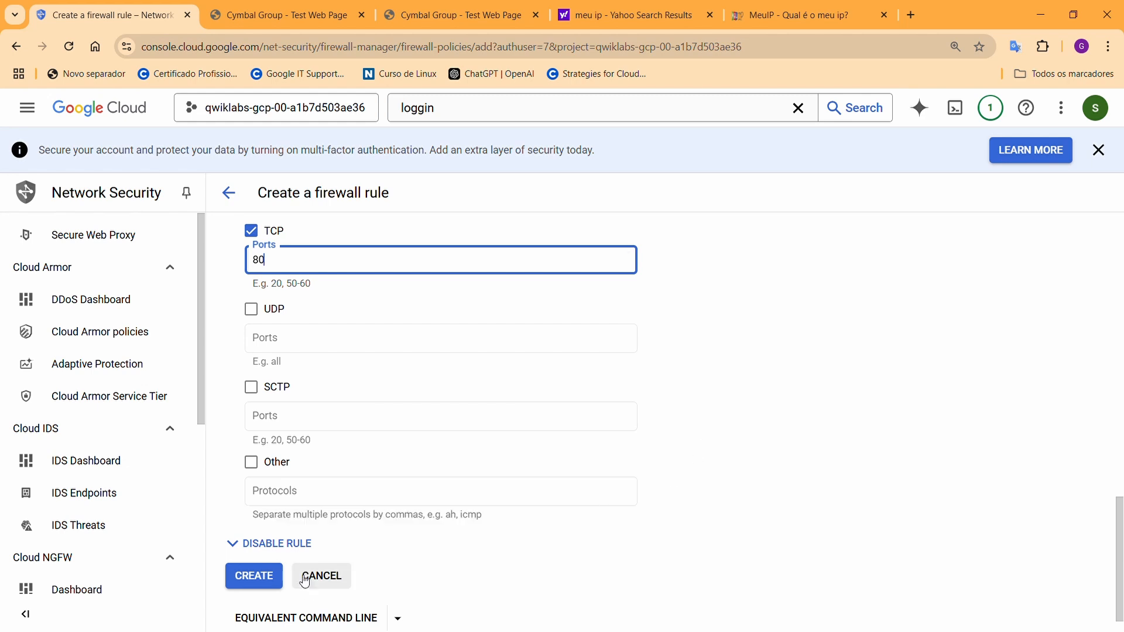
{"action": "left_click", "coordinate": [249, 582]}
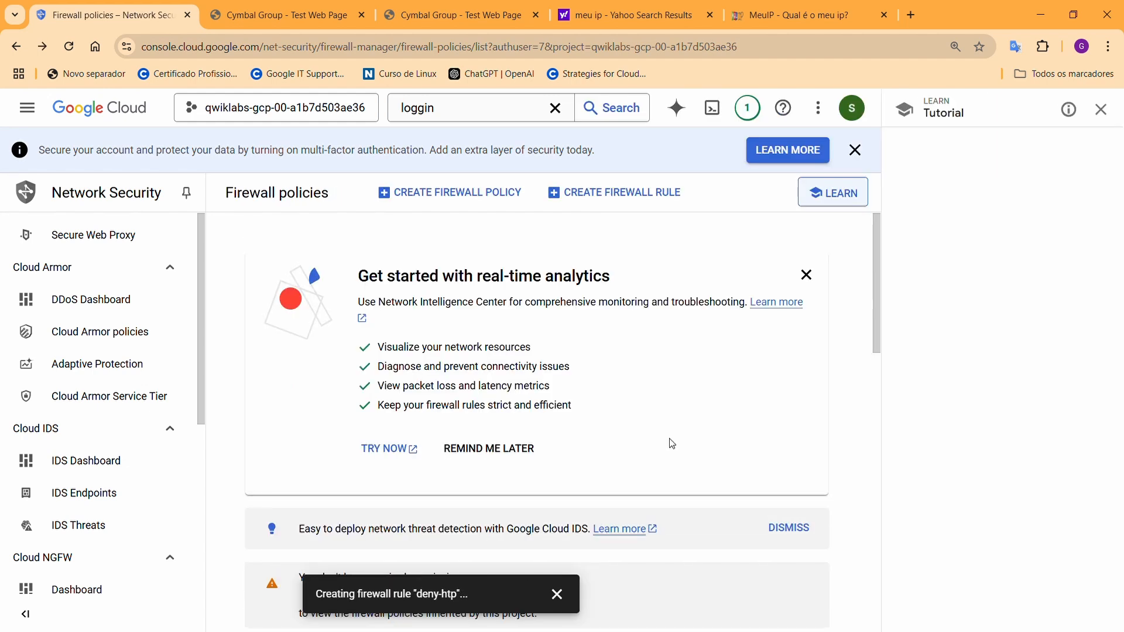
Go to Compute Engine > VM instances to find the web-server VM
{"action": "scroll", "coordinate": [668, 443], "scroll_direction": "down", "scroll_amount": 3}
{"action": "scroll", "coordinate": [768, 454], "scroll_direction": "down", "scroll_amount": 3}
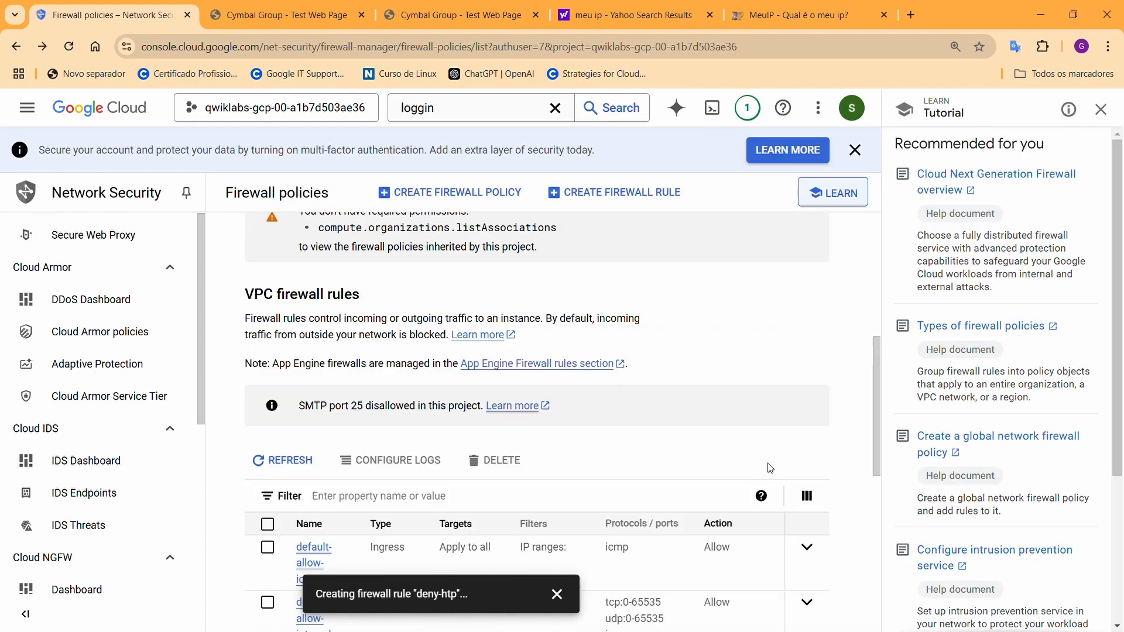
{"action": "left_click", "coordinate": [28, 122]}
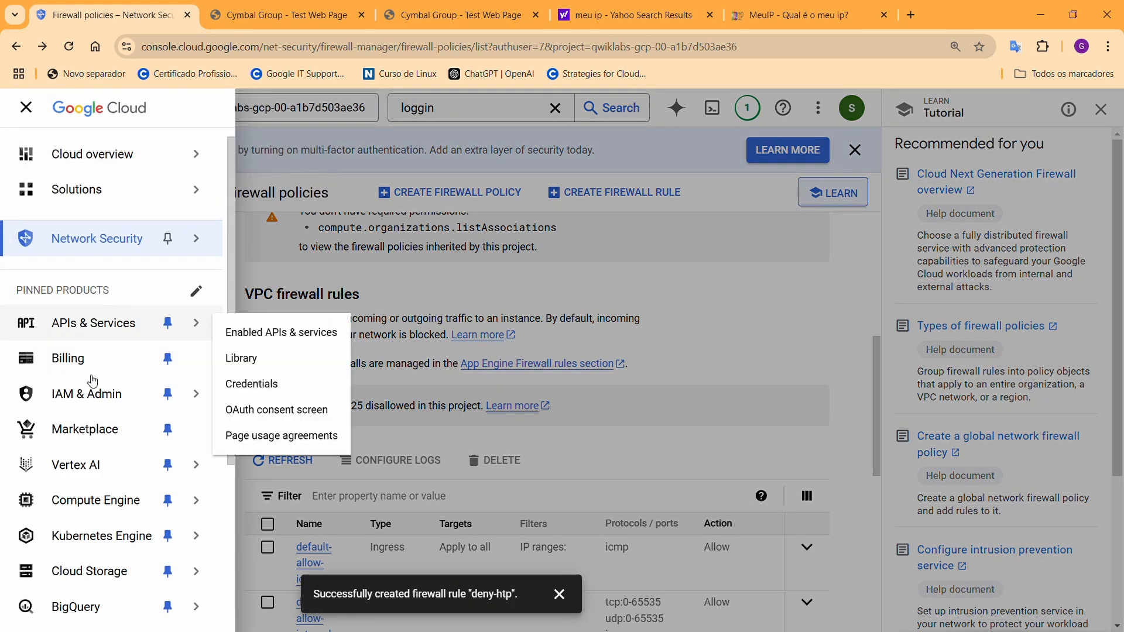
{"action": "mouse_move", "coordinate": [94, 500]}
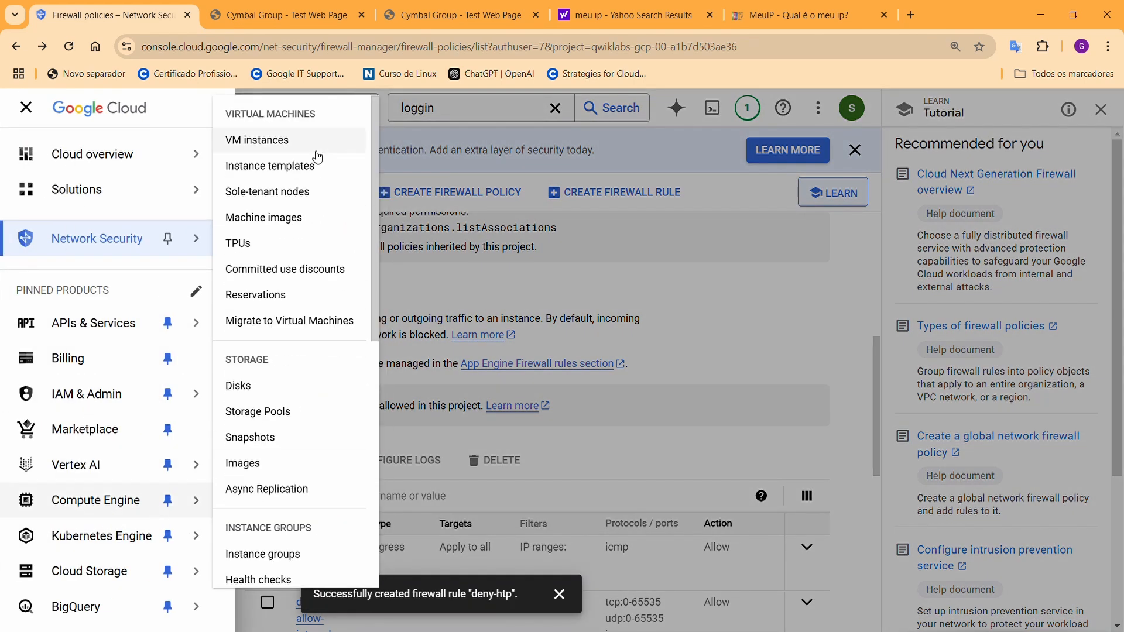
{"action": "left_click", "coordinate": [275, 140]}
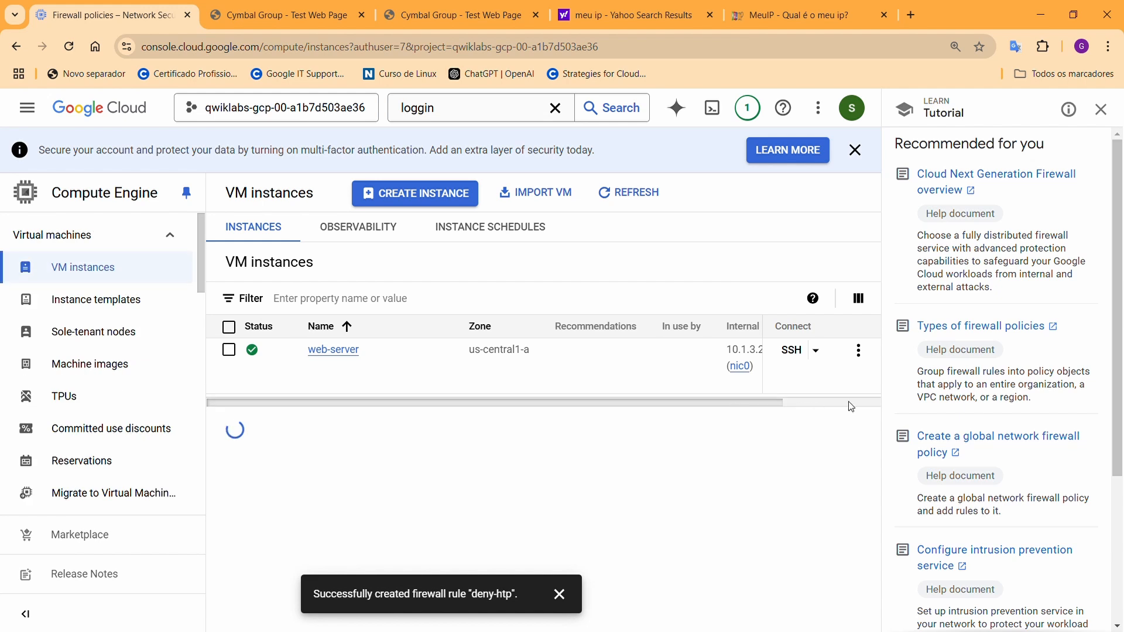
{"action": "scroll", "coordinate": [781, 414], "scroll_direction": "right", "scroll_amount": 3}
Open web-server's external IP 34.46.255.195, see the connection reset, and return to VM instances
{"action": "left_click", "coordinate": [748, 353]}
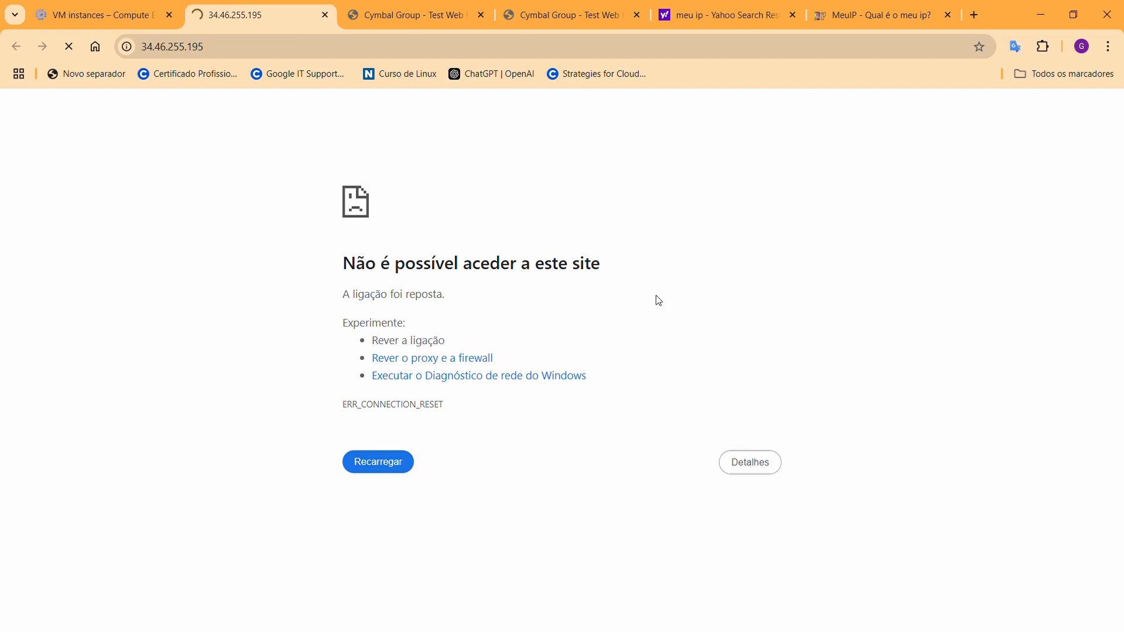
{"action": "left_click", "coordinate": [75, 23]}
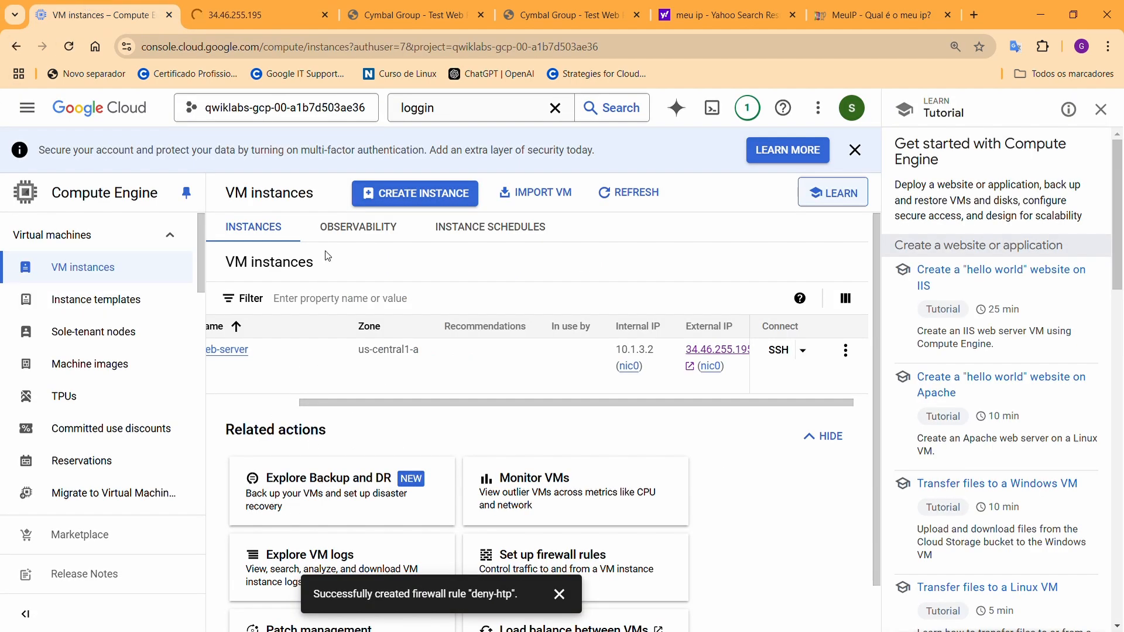
Open Logging > Logs Explorer and filter to the Subnetwork resource type, showing 39 results
{"action": "left_click", "coordinate": [27, 107]}
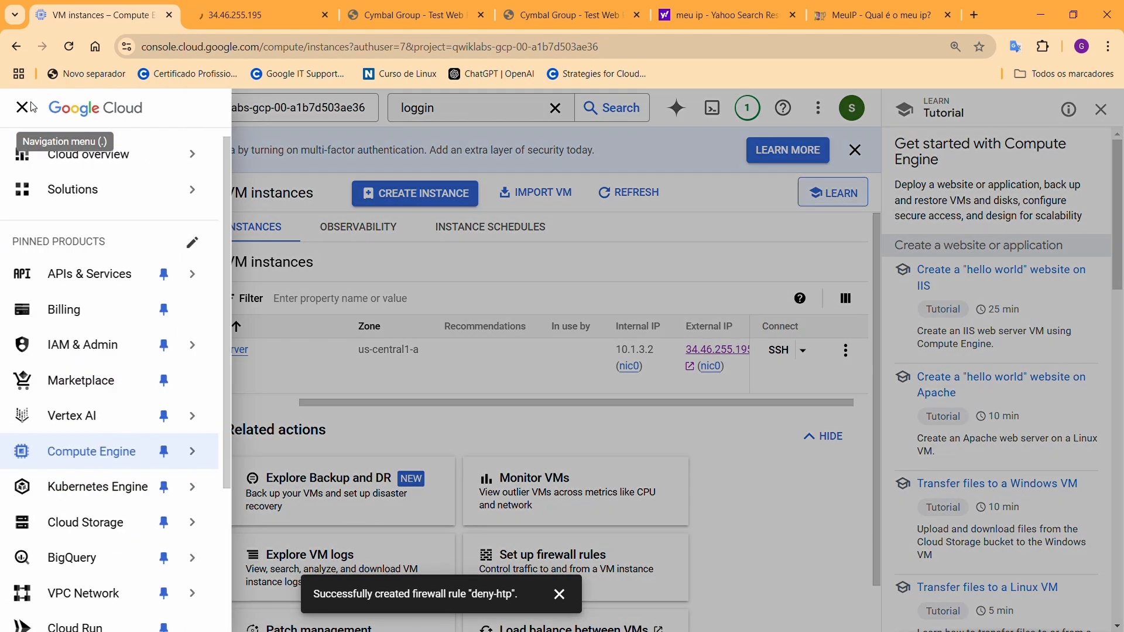
{"action": "scroll", "coordinate": [69, 529], "scroll_direction": "down", "scroll_amount": 5}
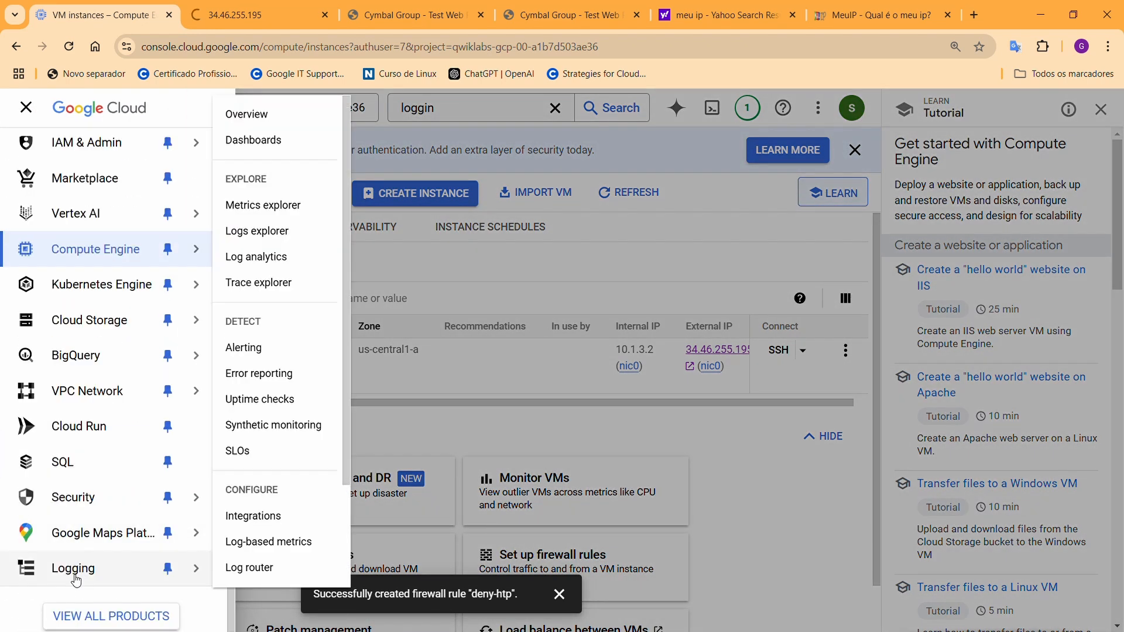
{"action": "left_click", "coordinate": [85, 576]}
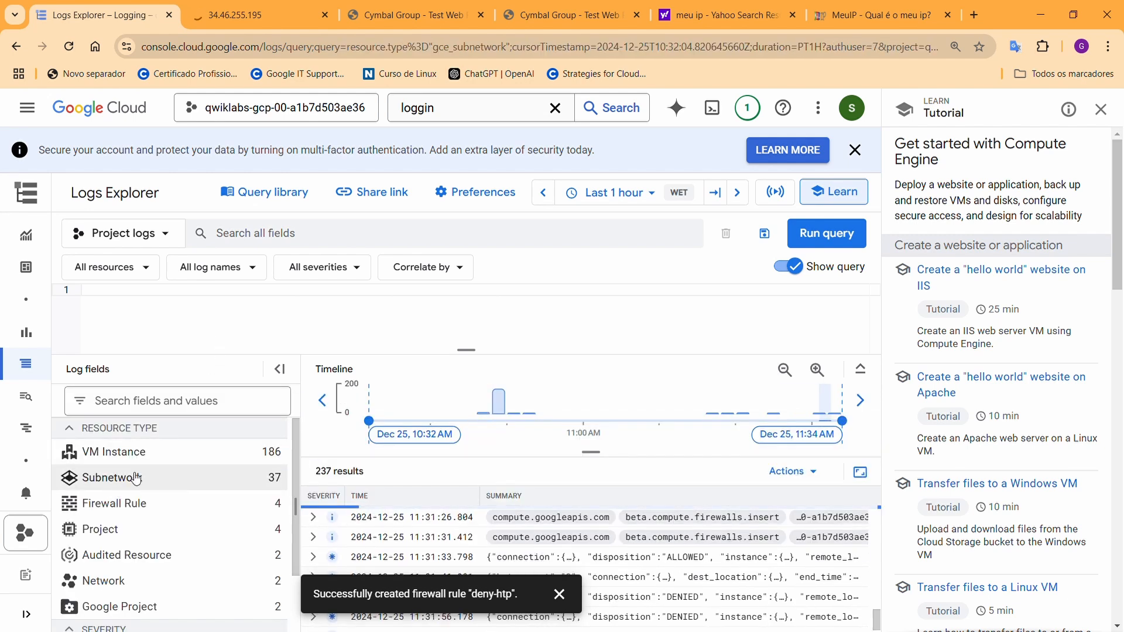
{"action": "left_click", "coordinate": [118, 490]}
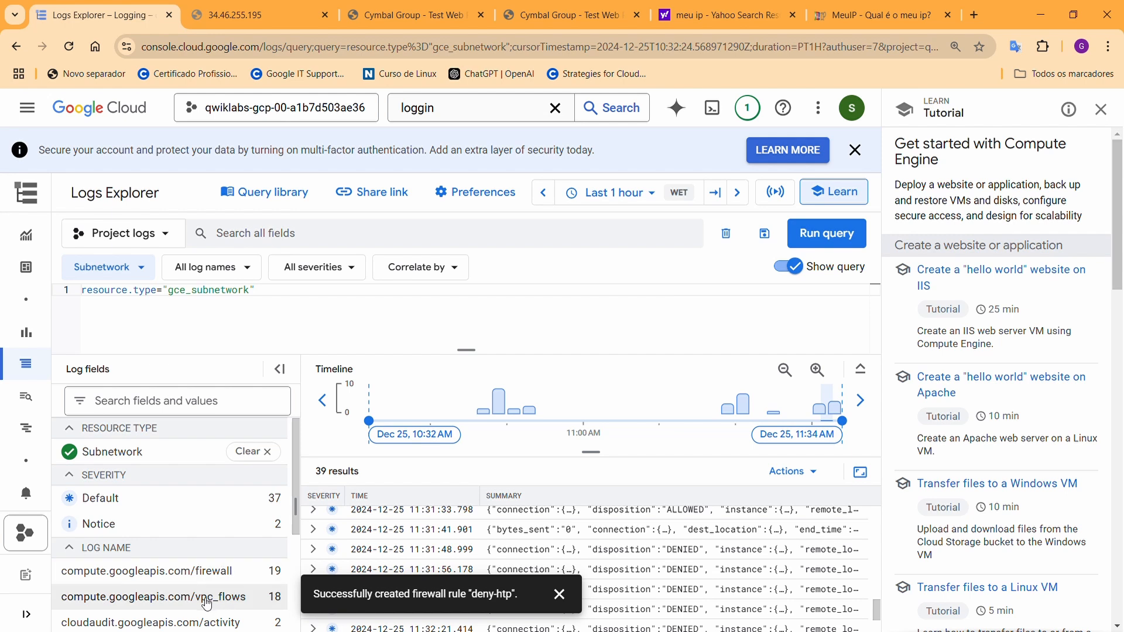
Restrict the query to the firewall log and add line 3 'jsonPayload.connection.src_ip='
{"action": "left_click", "coordinate": [218, 571]}
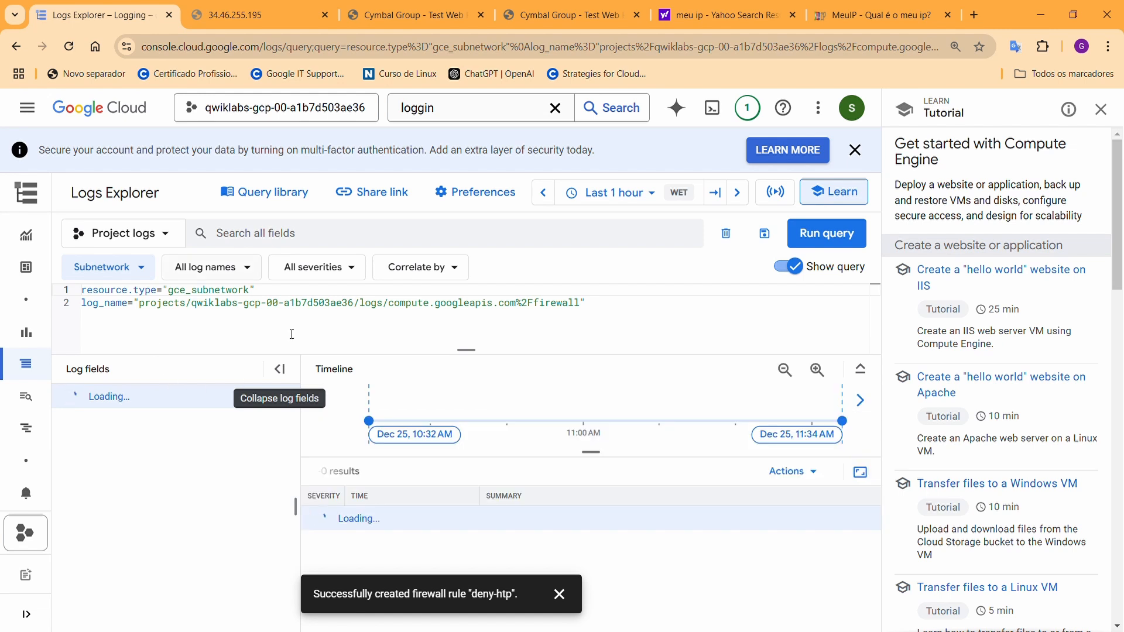
{"action": "left_click", "coordinate": [602, 320]}
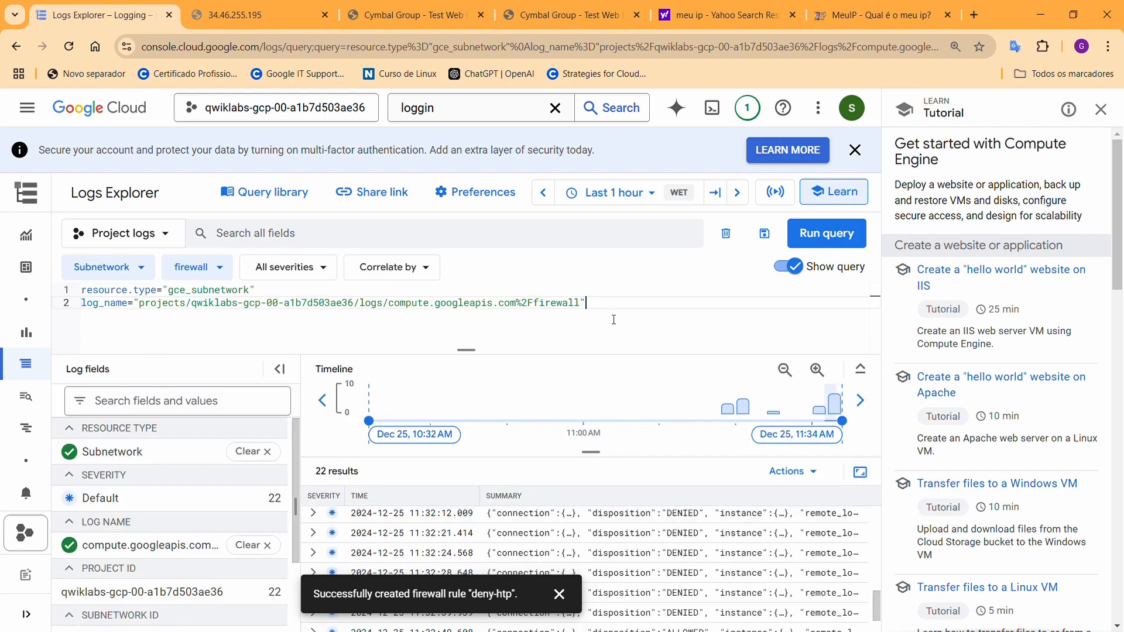
{"action": "key", "text": "Return"}
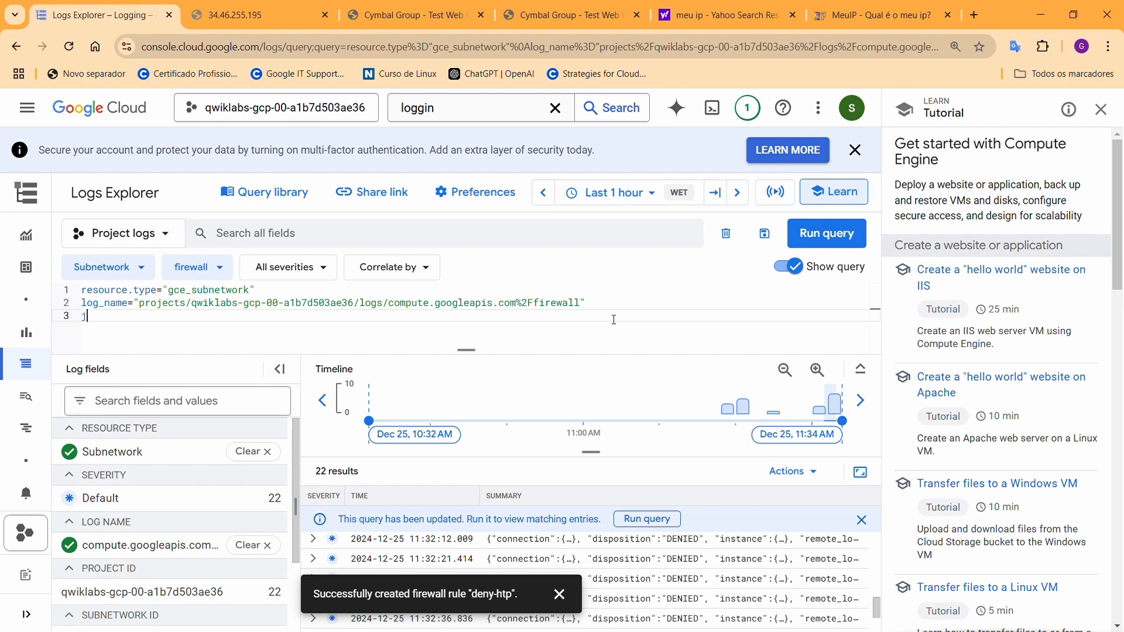
{"action": "type", "text": "j"}
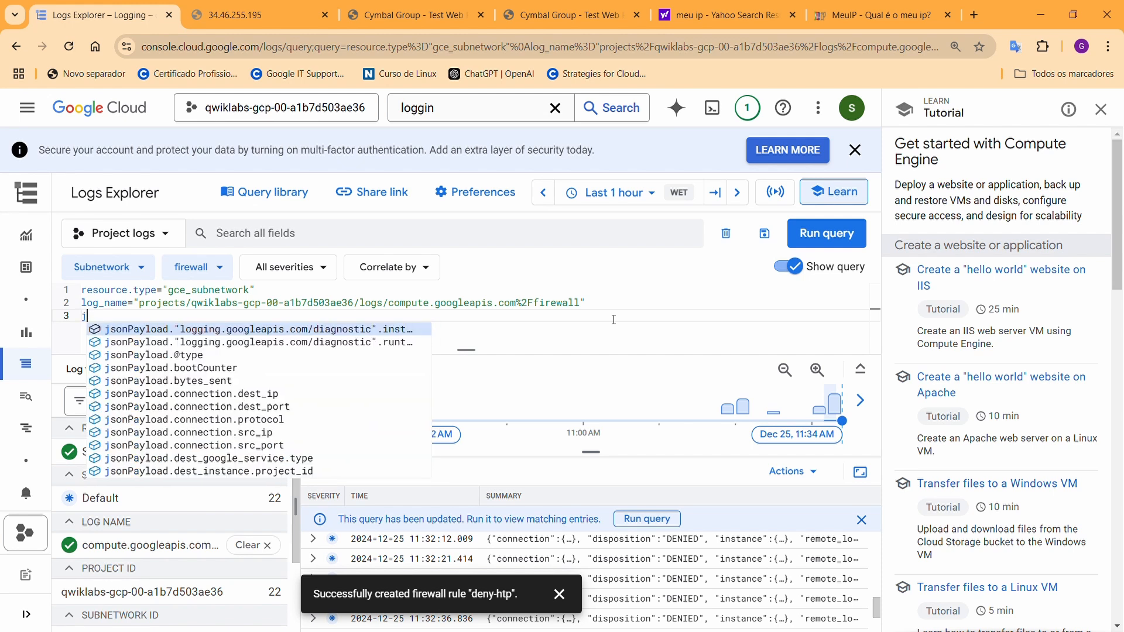
{"action": "type", "text": "sonPayl"}
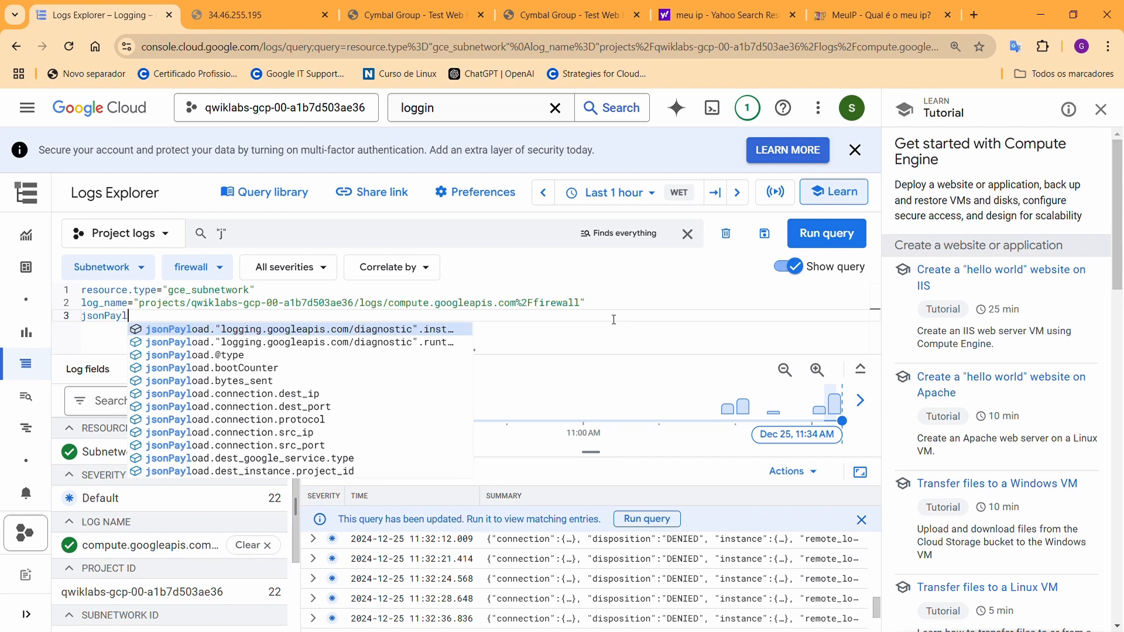
{"action": "type", "text": "oad"}
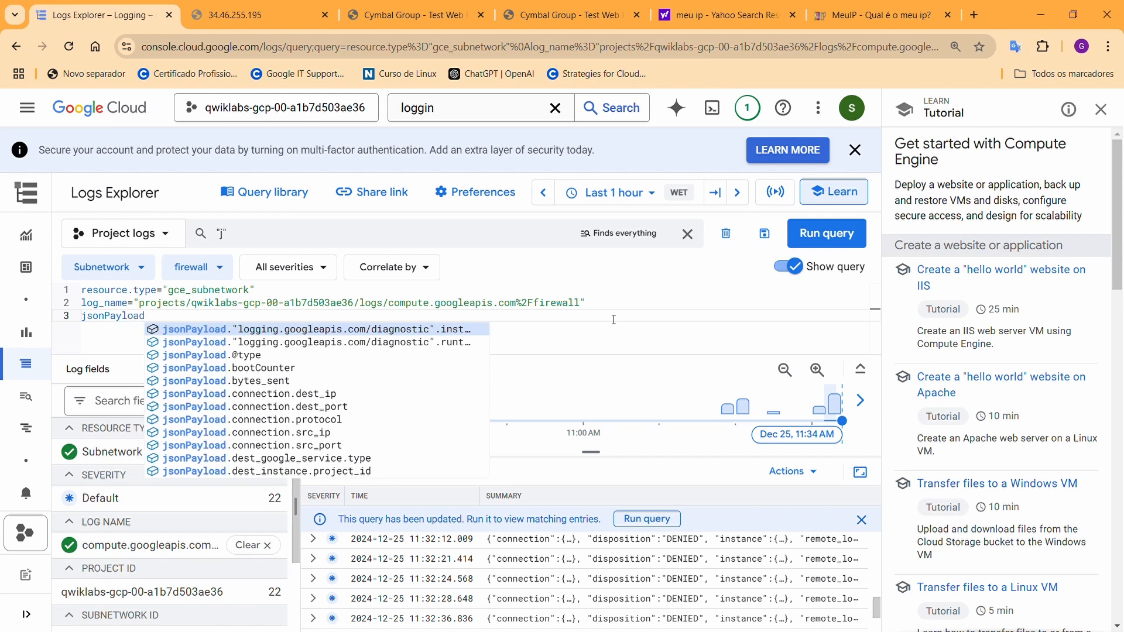
{"action": "type", "text": ".con"}
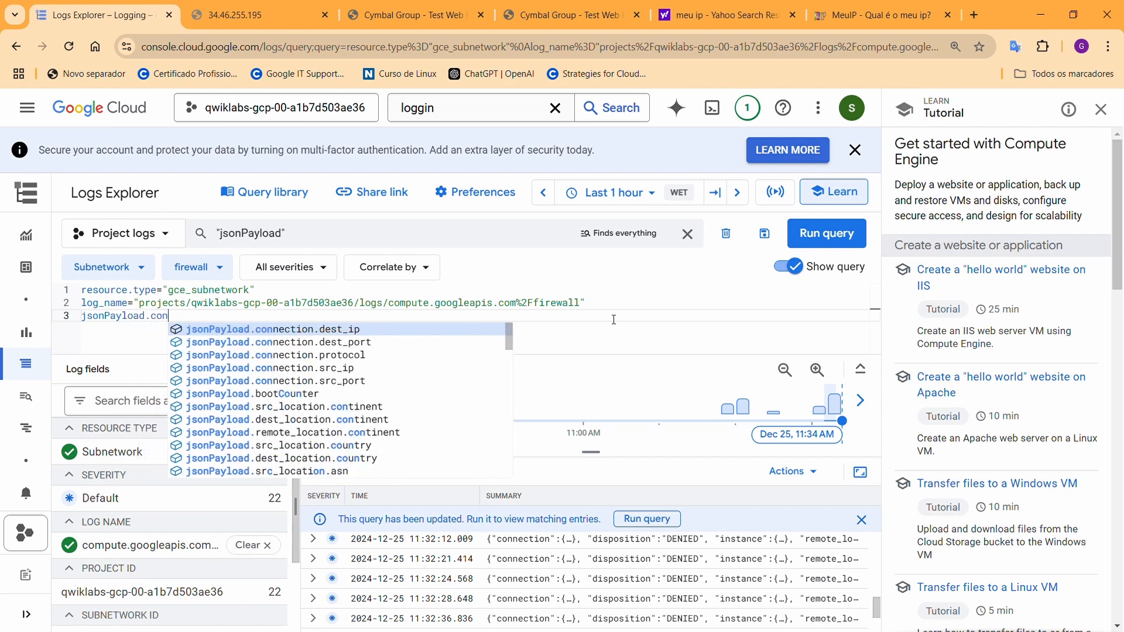
{"action": "type", "text": "nection"}
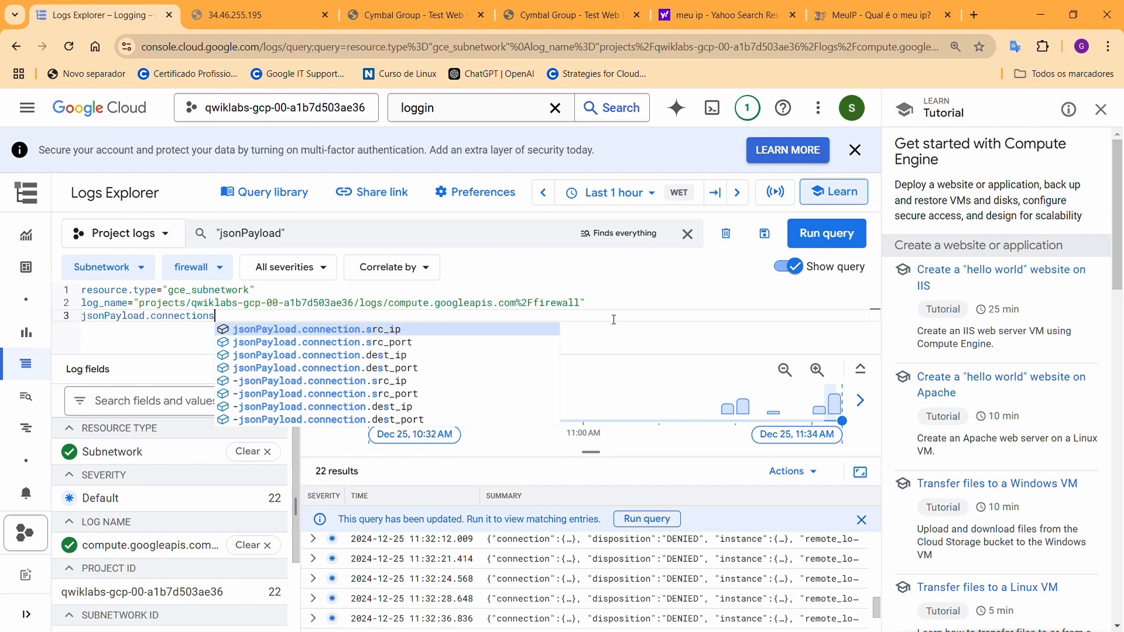
{"action": "key", "text": "Escape"}
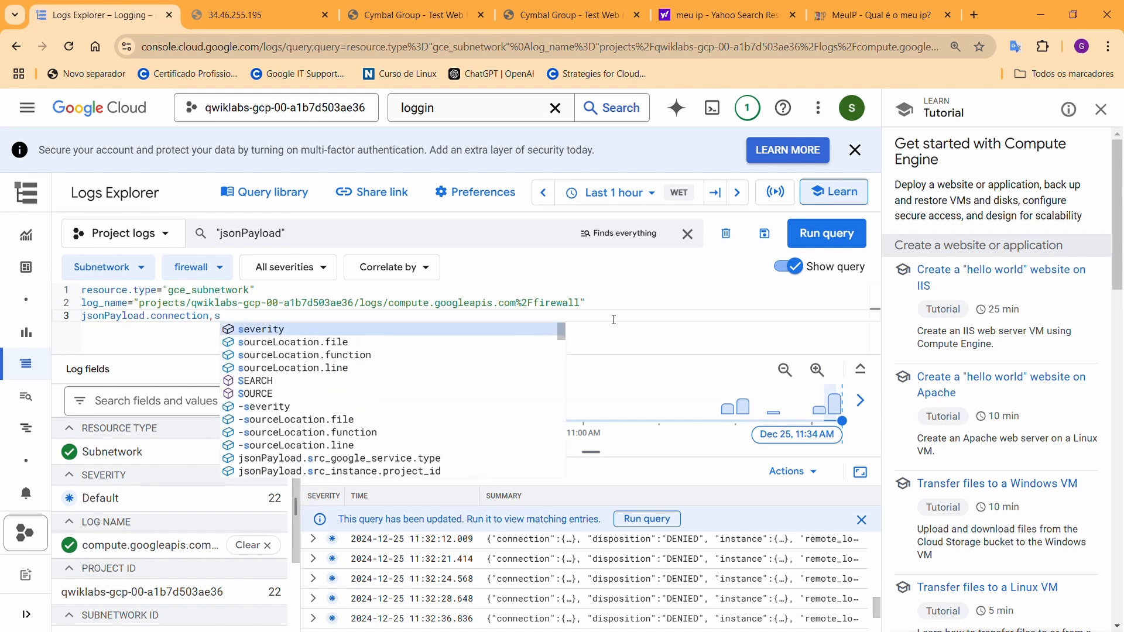
{"action": "type", "text": "."}
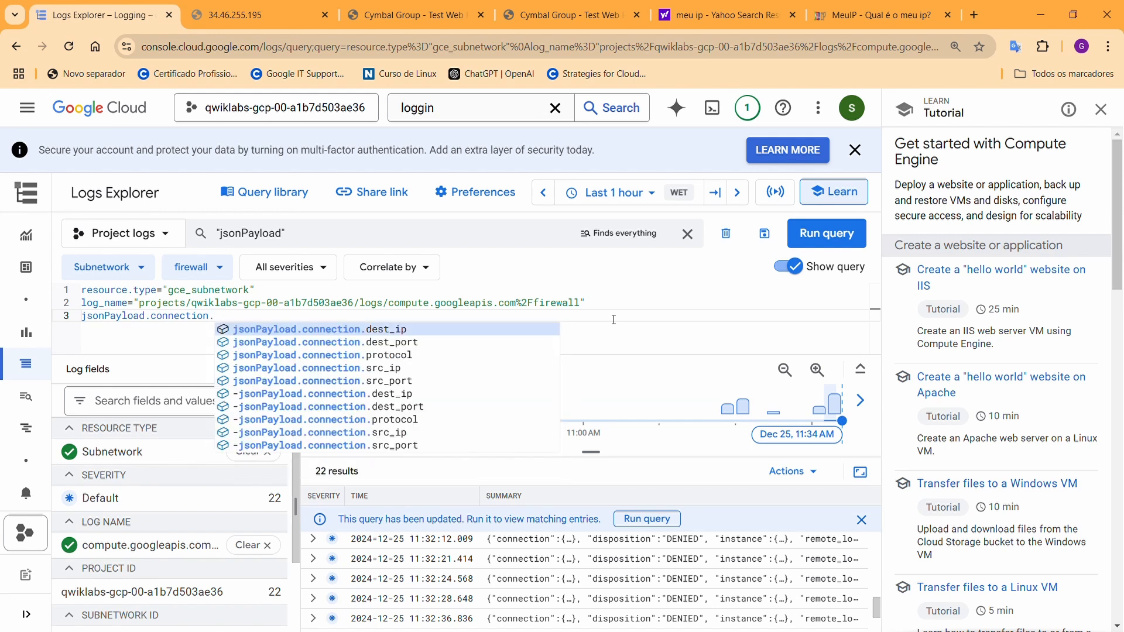
{"action": "type", "text": "s"}
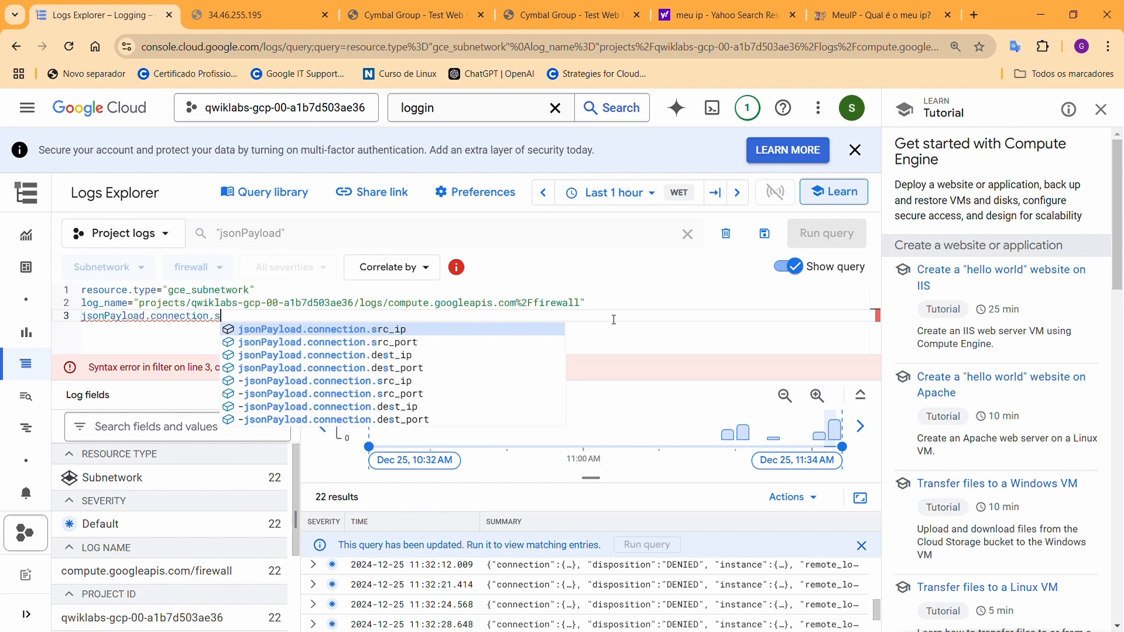
{"action": "type", "text": "rc."}
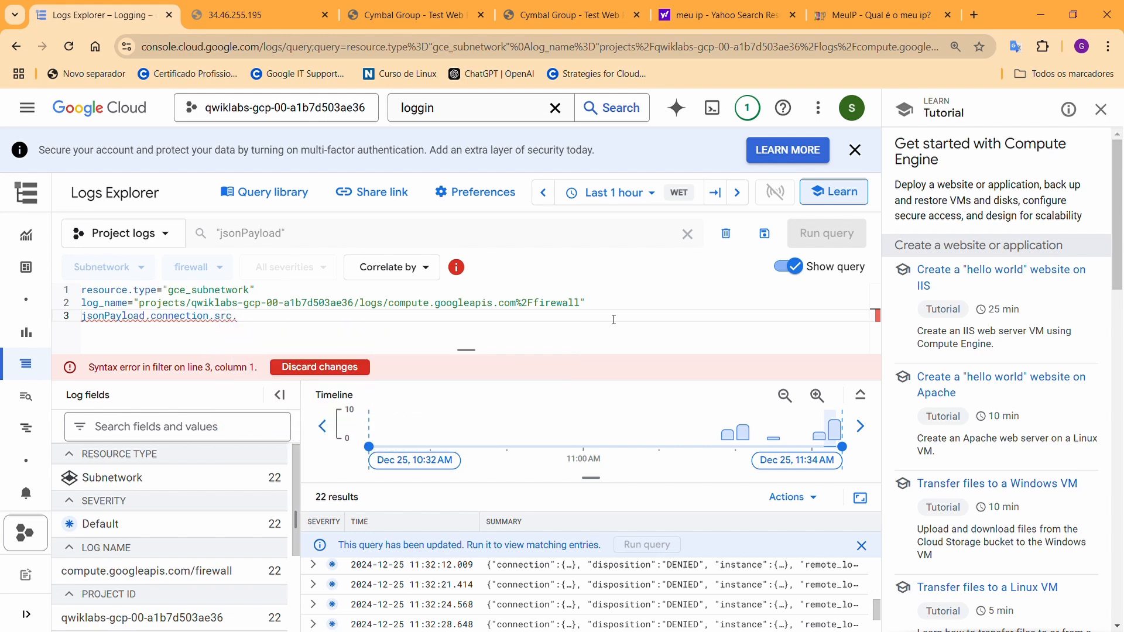
{"action": "key", "text": "BackSpace"}
{"action": "type", "text": "_"}
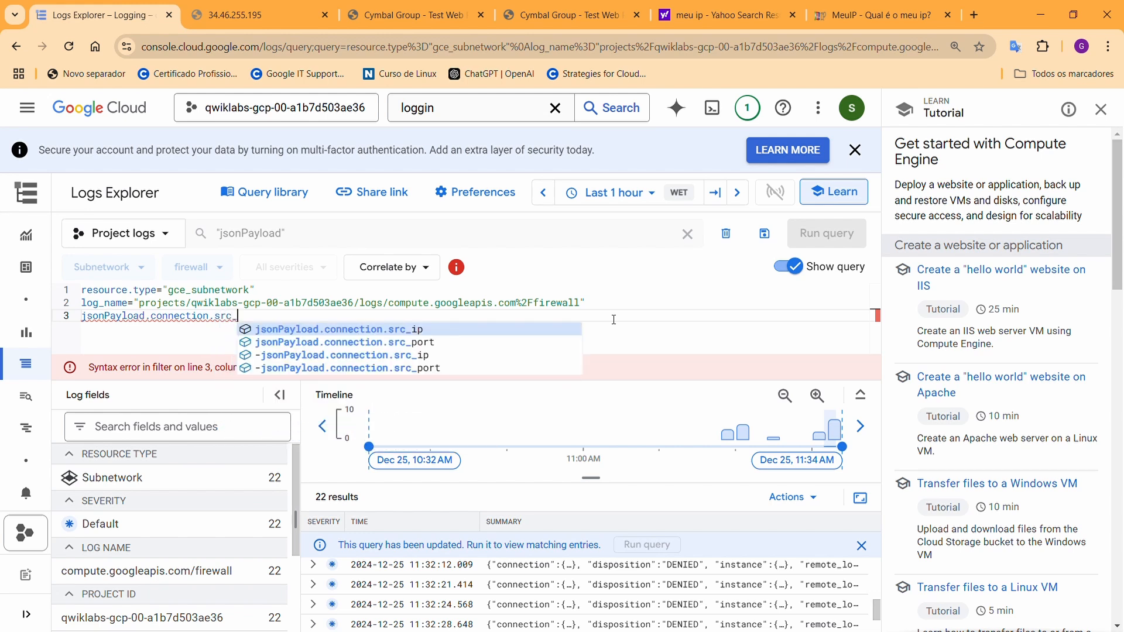
{"action": "type", "text": "ip"}
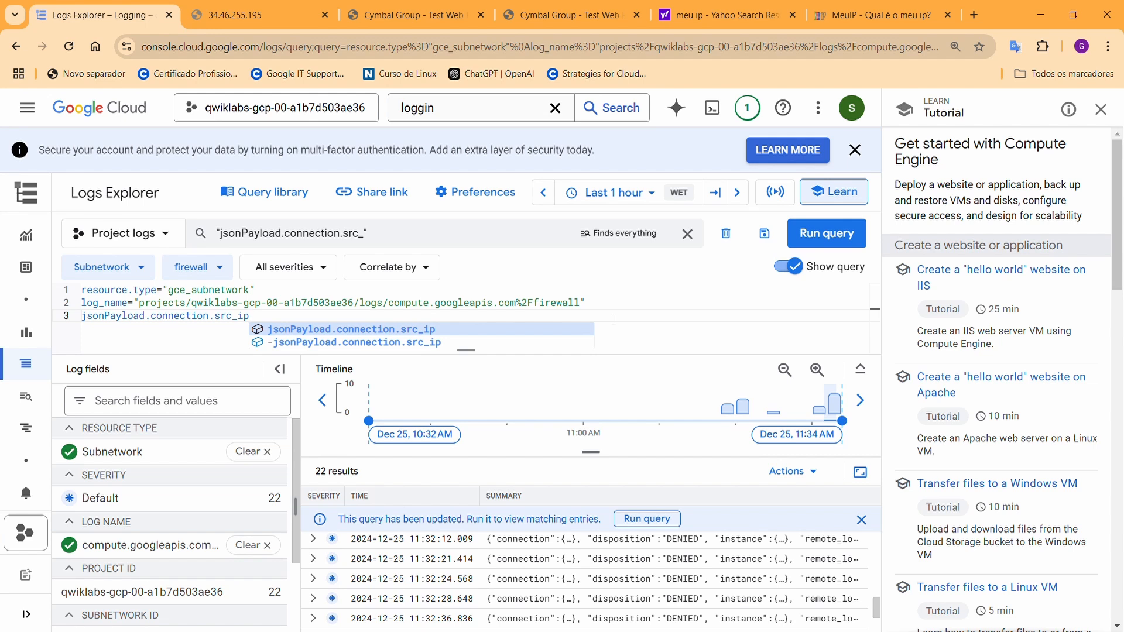
{"action": "type", "text": "="}
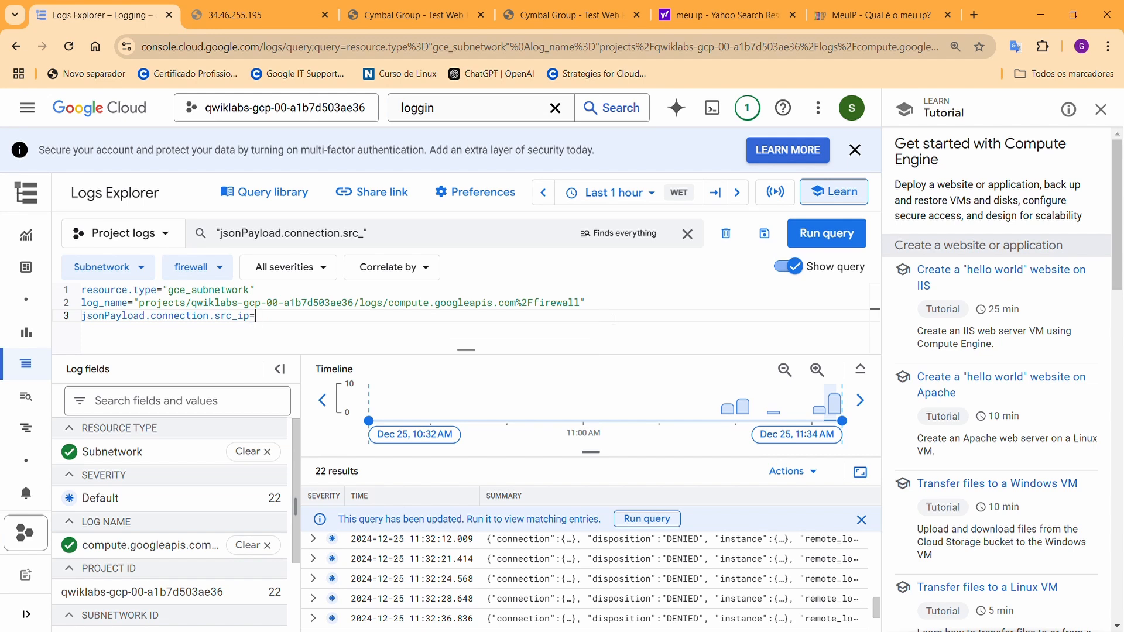
Paste the own public IP from meuip.com.br as the src_ip value, without running the query
{"action": "left_click", "coordinate": [884, 15]}
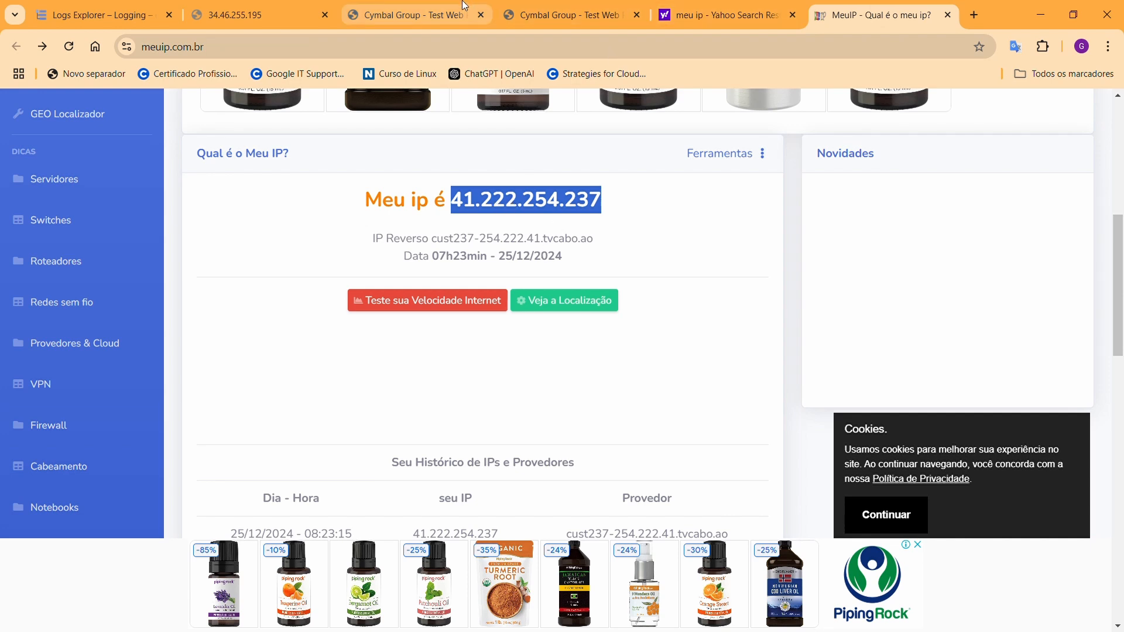
{"action": "left_click", "coordinate": [280, 16]}
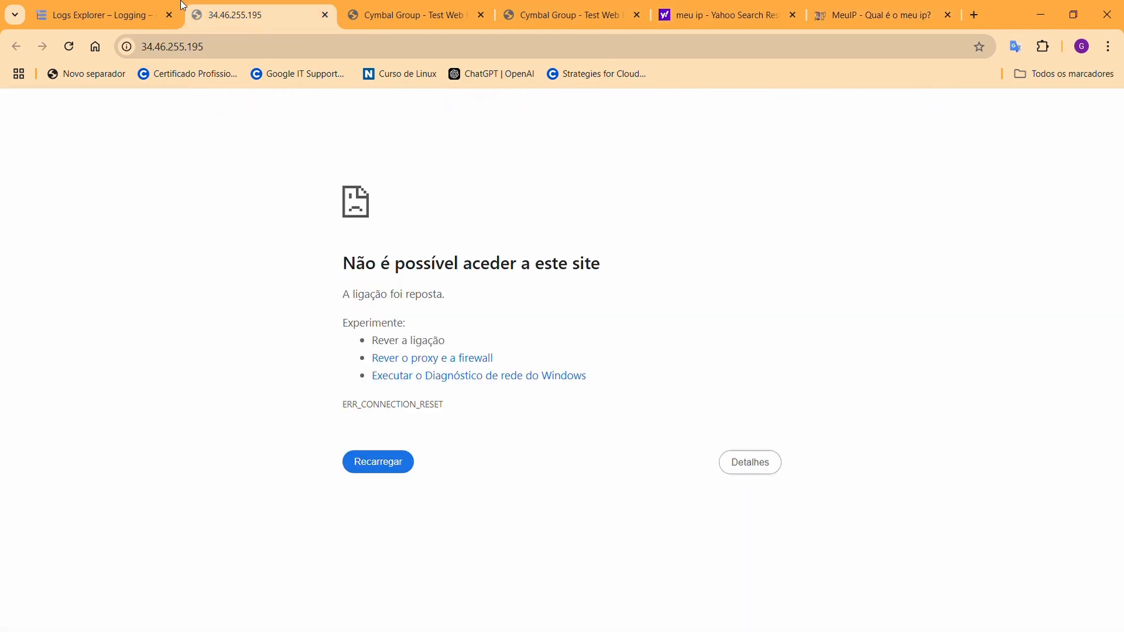
{"action": "left_click", "coordinate": [110, 18]}
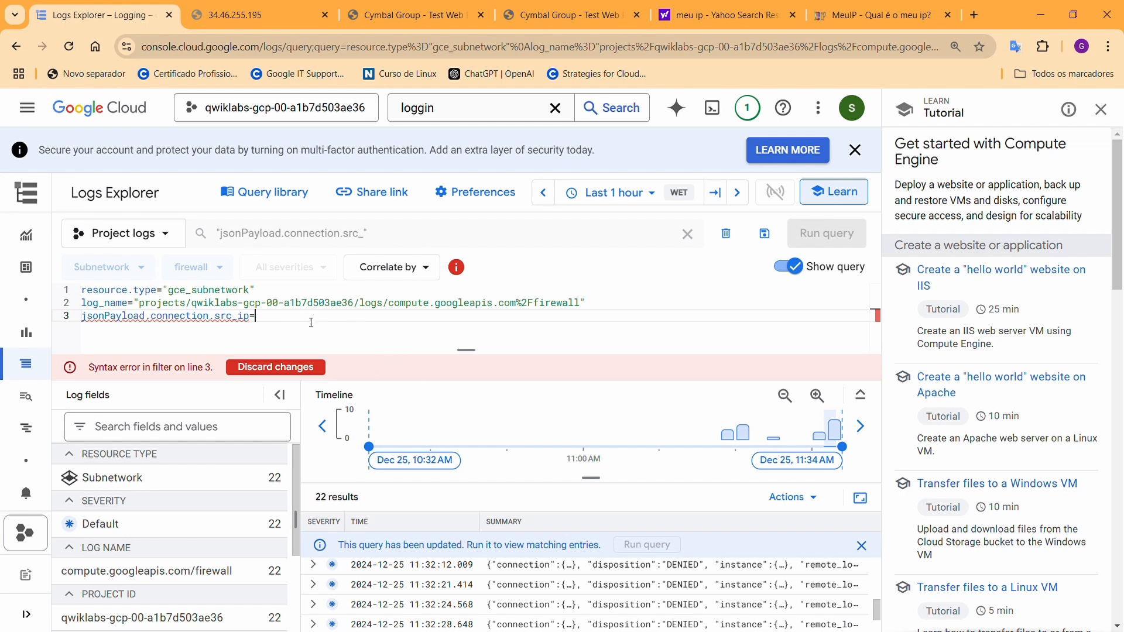
{"action": "type", "text": "41.222.254.237"}
{"action": "key", "text": "Return"}
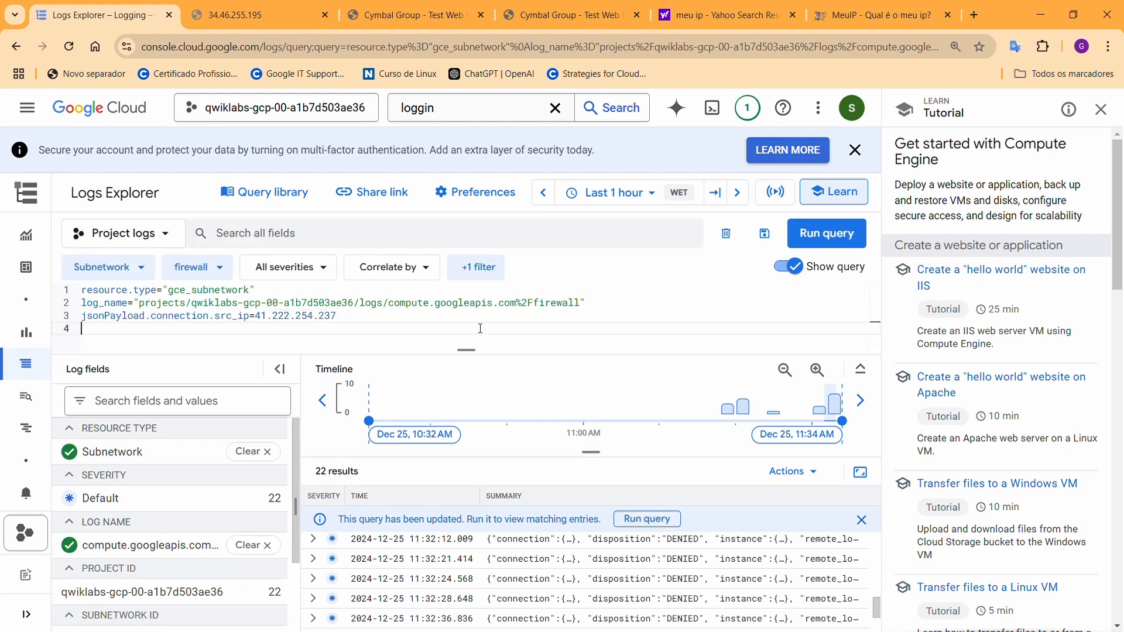
Run the src_ip query (17 results) and inspect the first DENIED entry's jsonPayload connection fields
{"action": "left_click", "coordinate": [825, 234]}
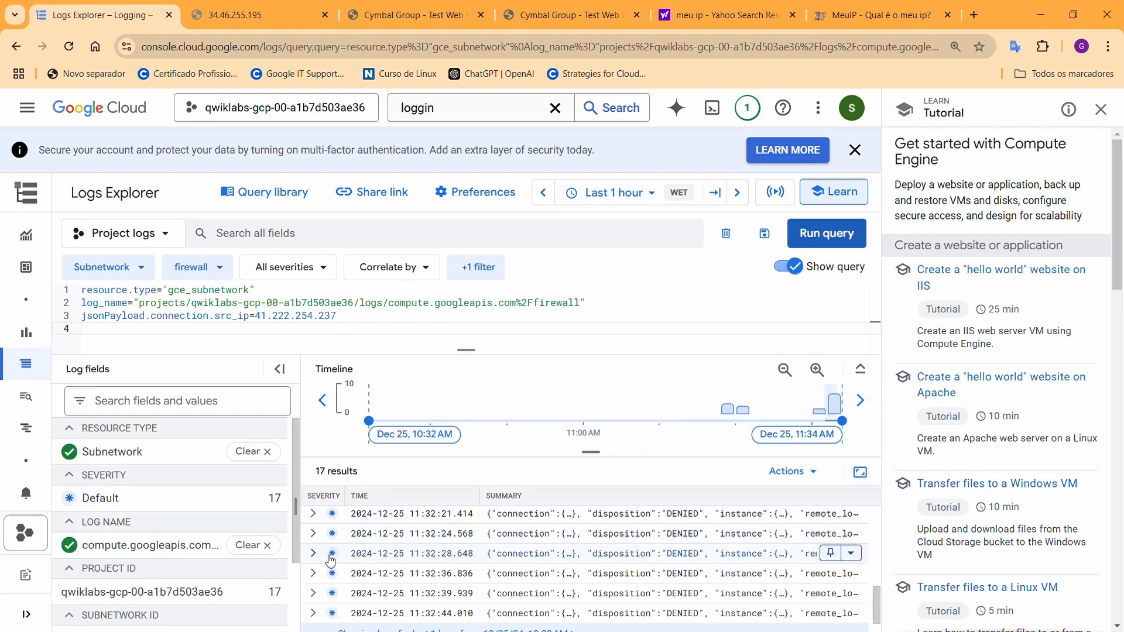
{"action": "left_click", "coordinate": [316, 517]}
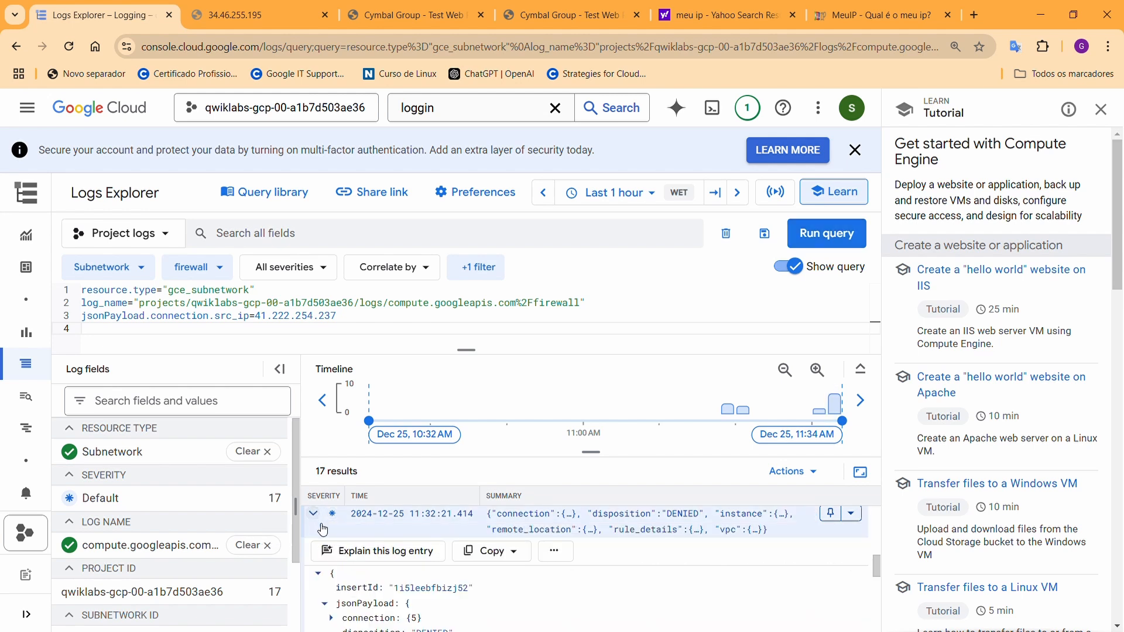
{"action": "scroll", "coordinate": [363, 531], "scroll_direction": "down", "scroll_amount": 1}
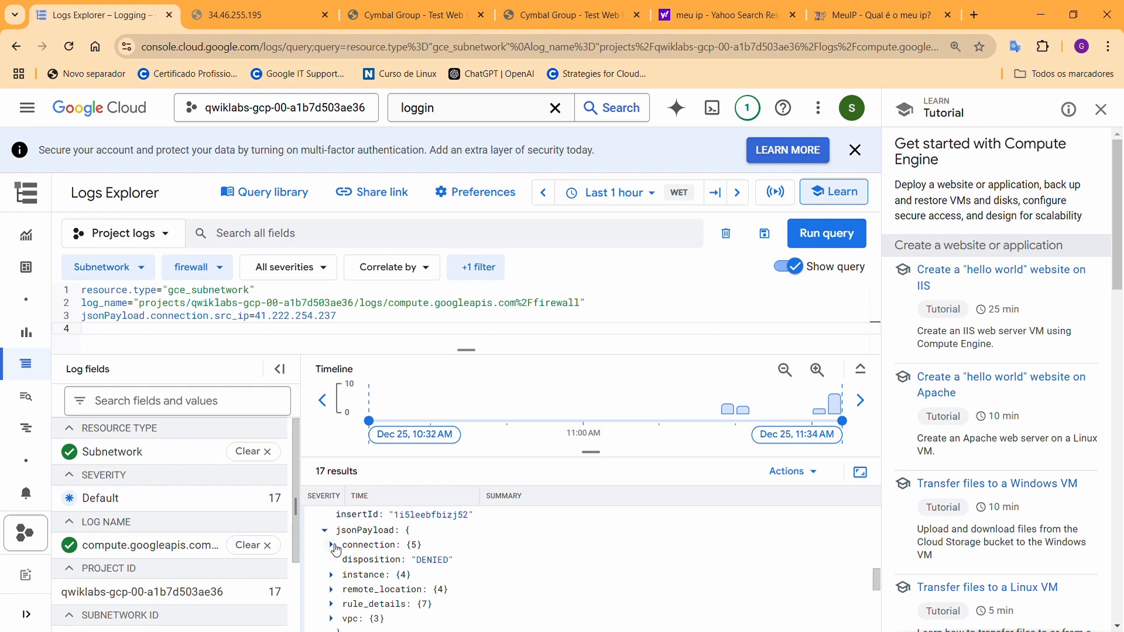
{"action": "scroll", "coordinate": [336, 550], "scroll_direction": "up", "scroll_amount": 1}
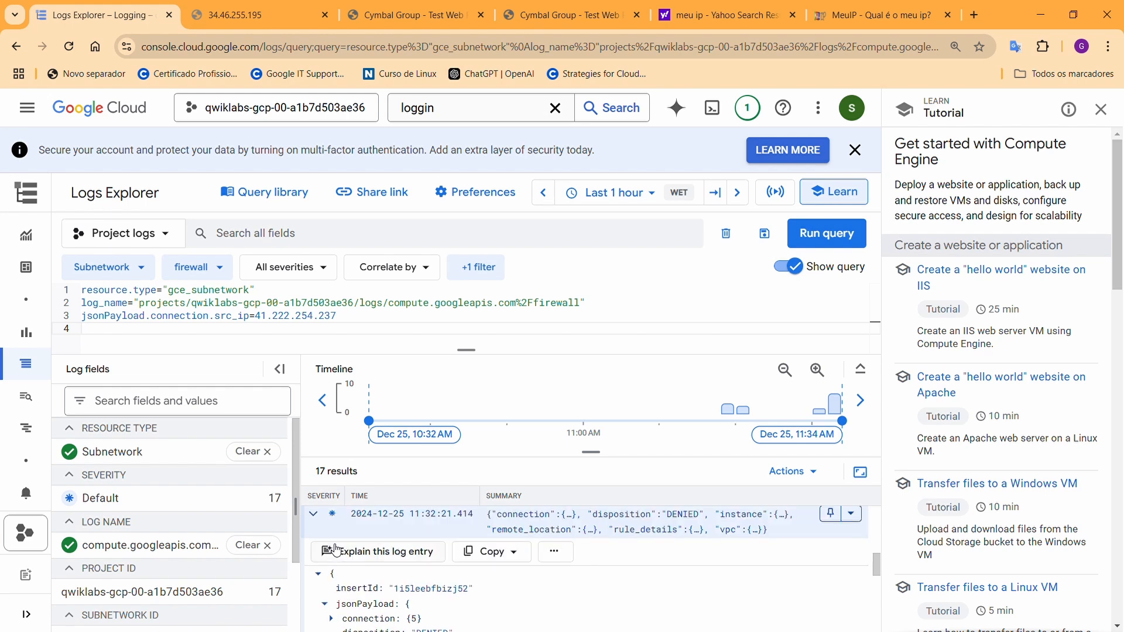
{"action": "left_click", "coordinate": [319, 516]}
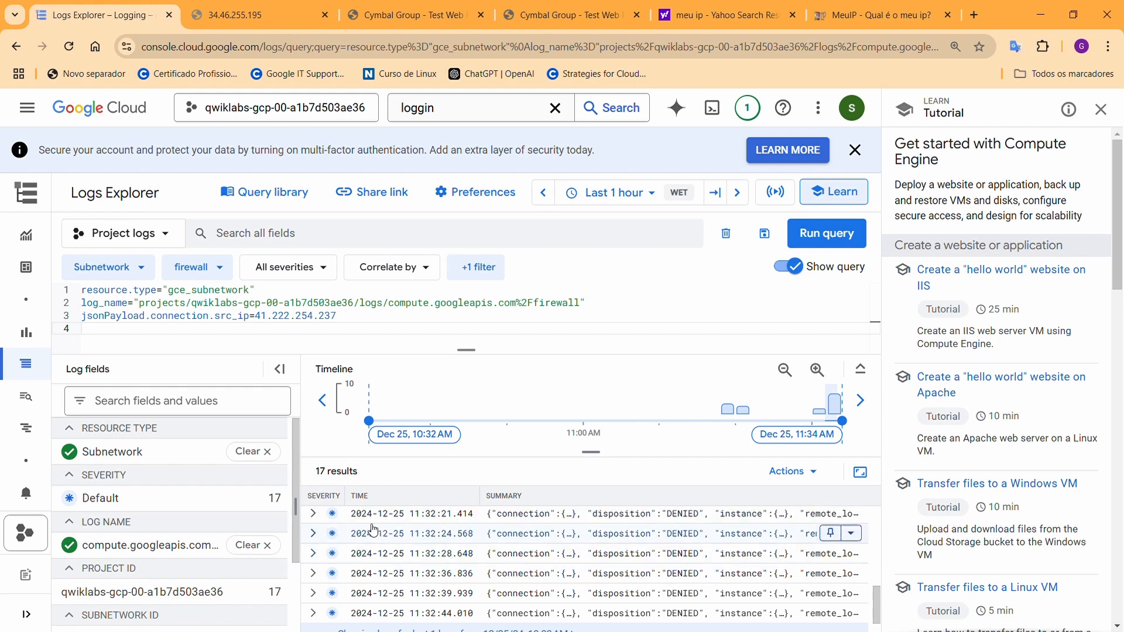
{"action": "left_click", "coordinate": [313, 514]}
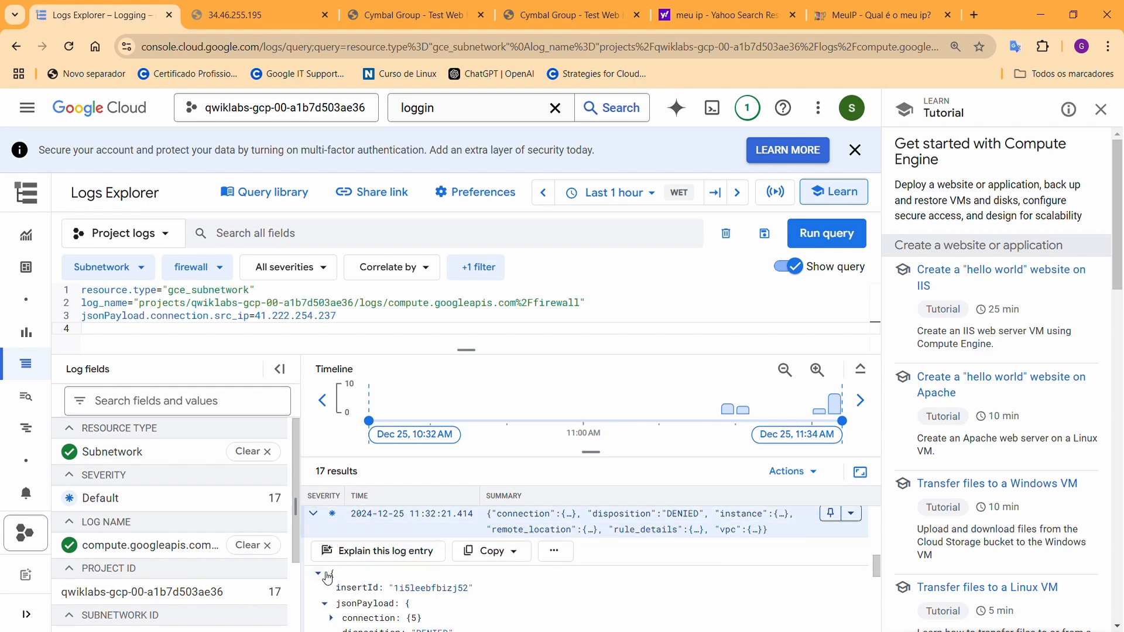
{"action": "scroll", "coordinate": [329, 590], "scroll_direction": "down", "scroll_amount": 1}
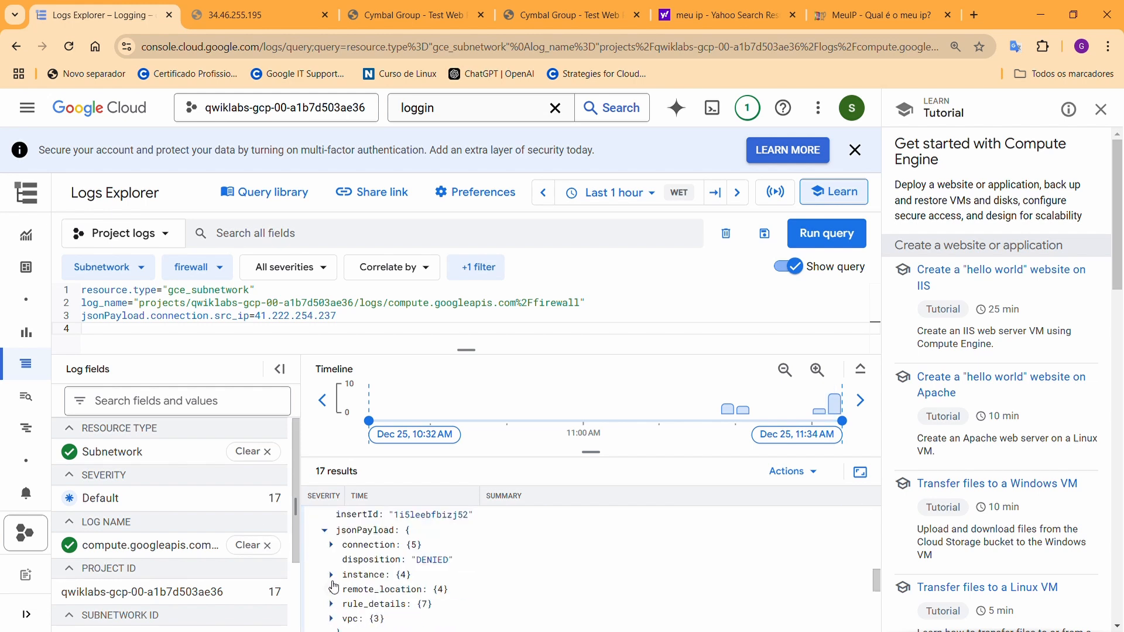
{"action": "left_click", "coordinate": [331, 545]}
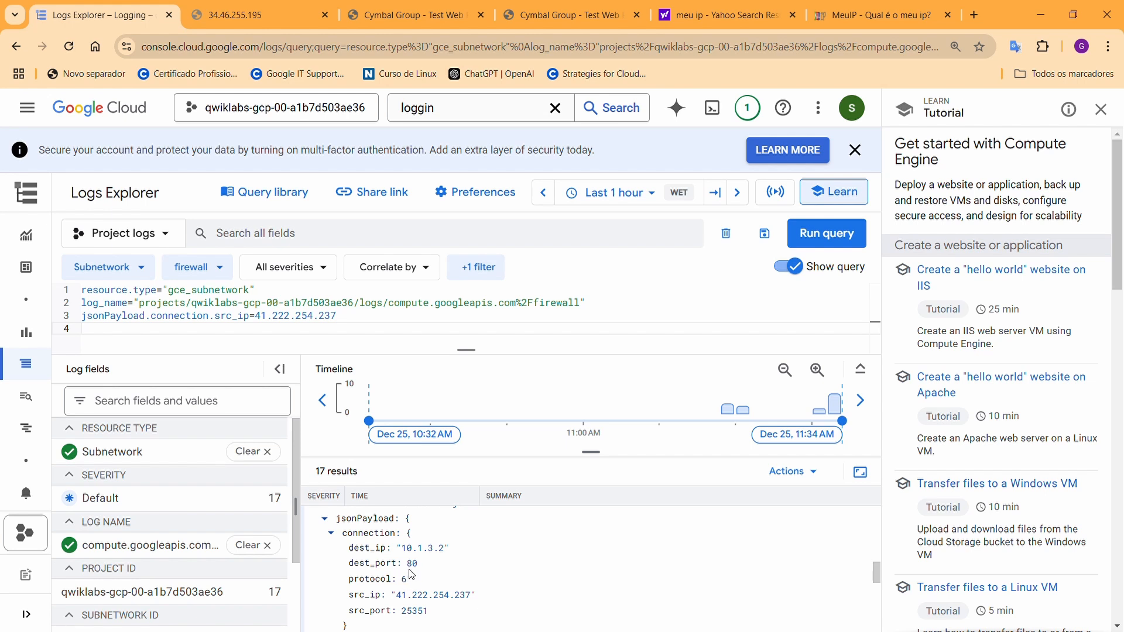
{"action": "scroll", "coordinate": [436, 582], "scroll_direction": "down", "scroll_amount": 1}
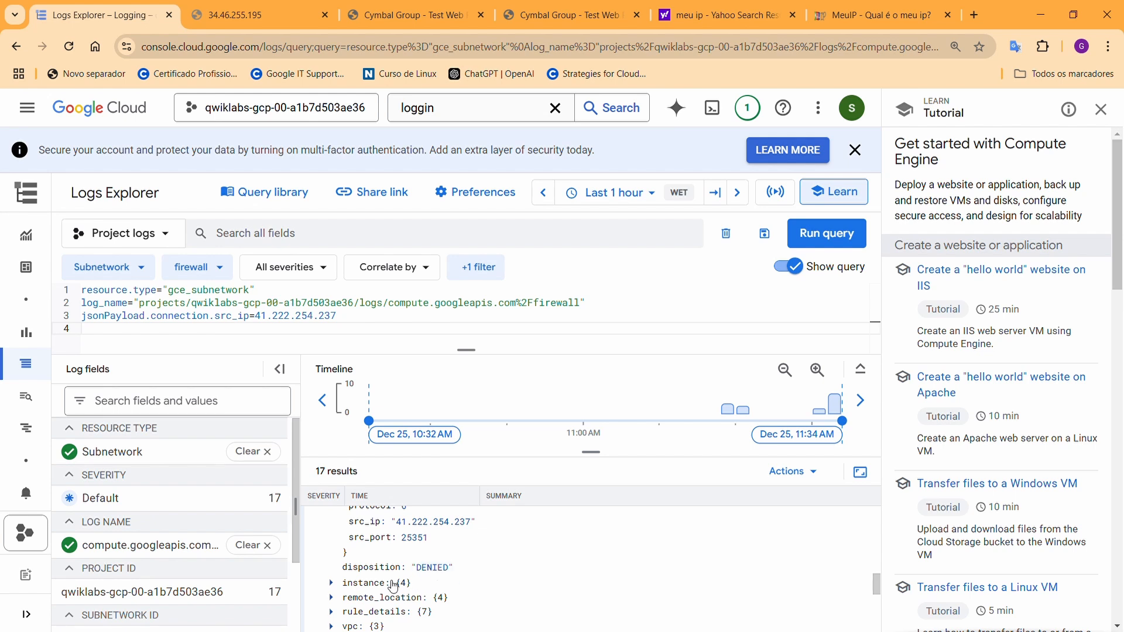
{"action": "scroll", "coordinate": [343, 613], "scroll_direction": "down", "scroll_amount": 1}
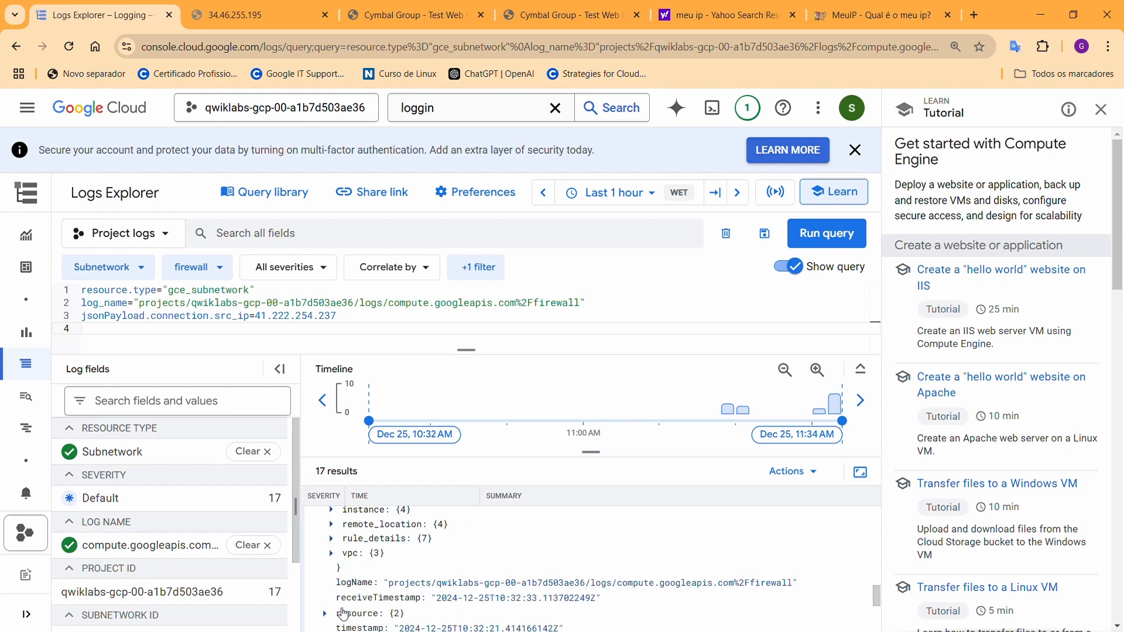
Inspect the denied entry's rule details and scroll the 17 results to the earlier ALLOWED entries
{"action": "left_click", "coordinate": [333, 539]}
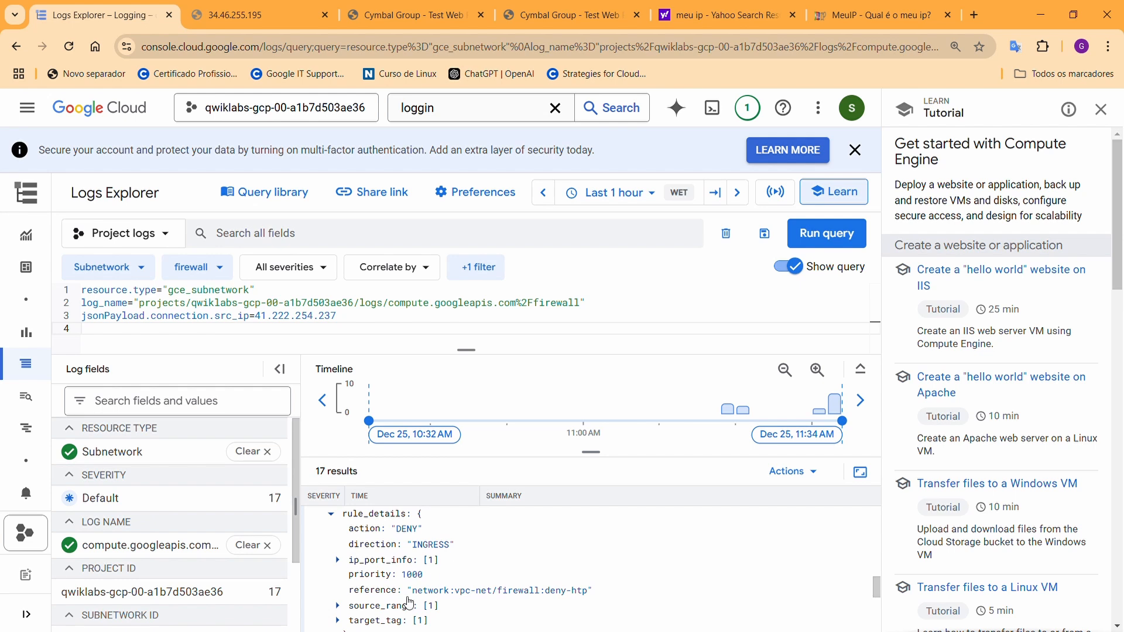
{"action": "scroll", "coordinate": [396, 614], "scroll_direction": "down", "scroll_amount": 1}
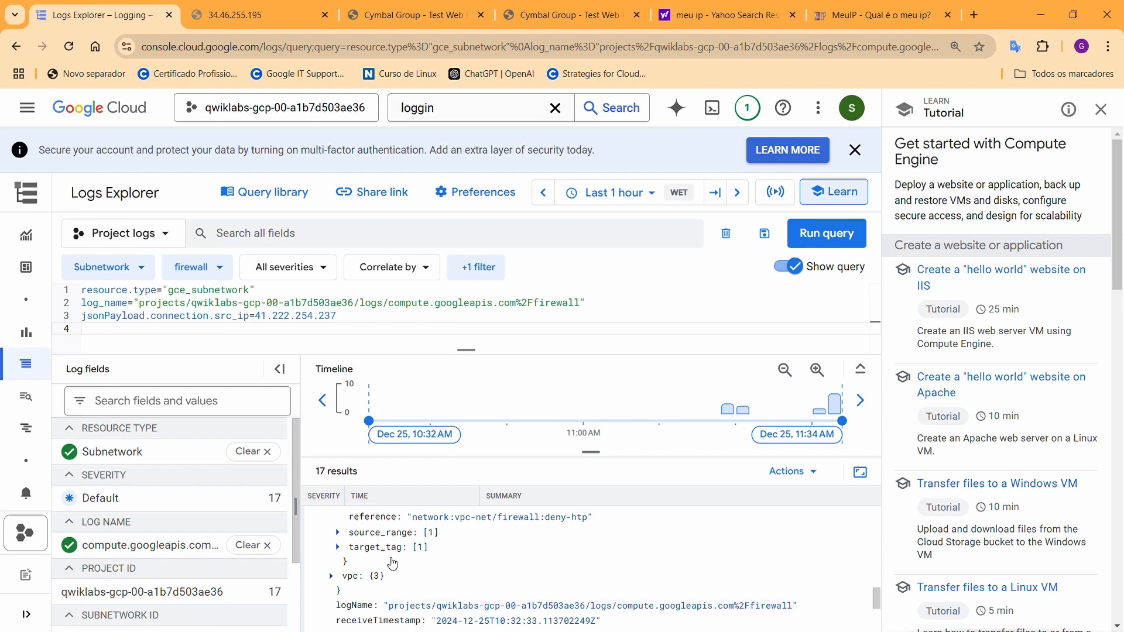
{"action": "scroll", "coordinate": [374, 549], "scroll_direction": "down", "scroll_amount": 1}
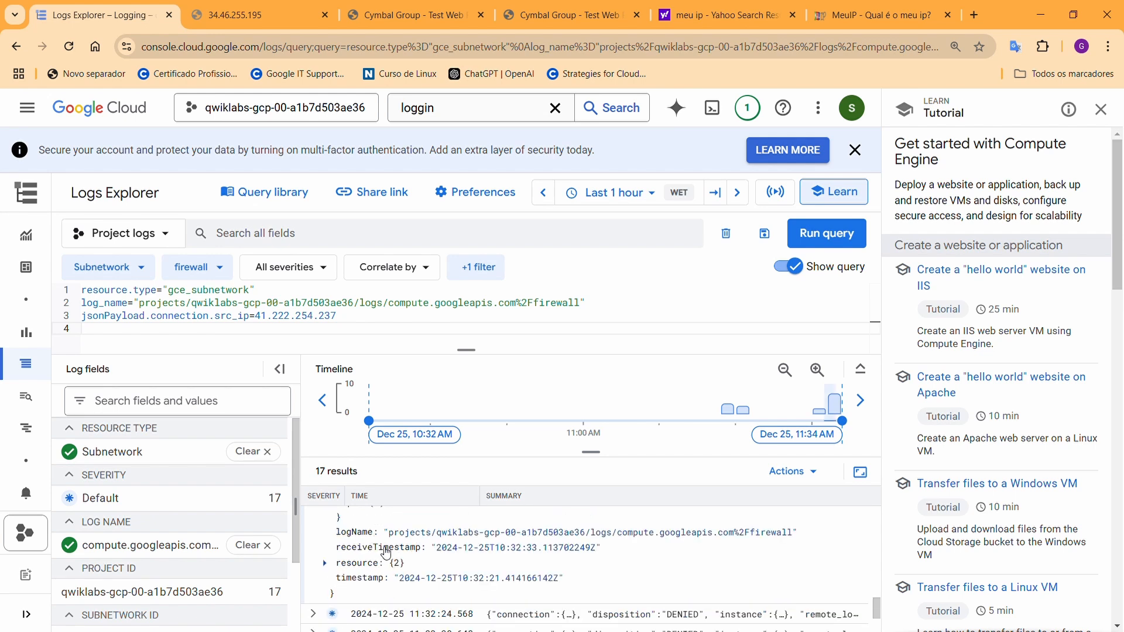
{"action": "scroll", "coordinate": [411, 562], "scroll_direction": "down", "scroll_amount": 1}
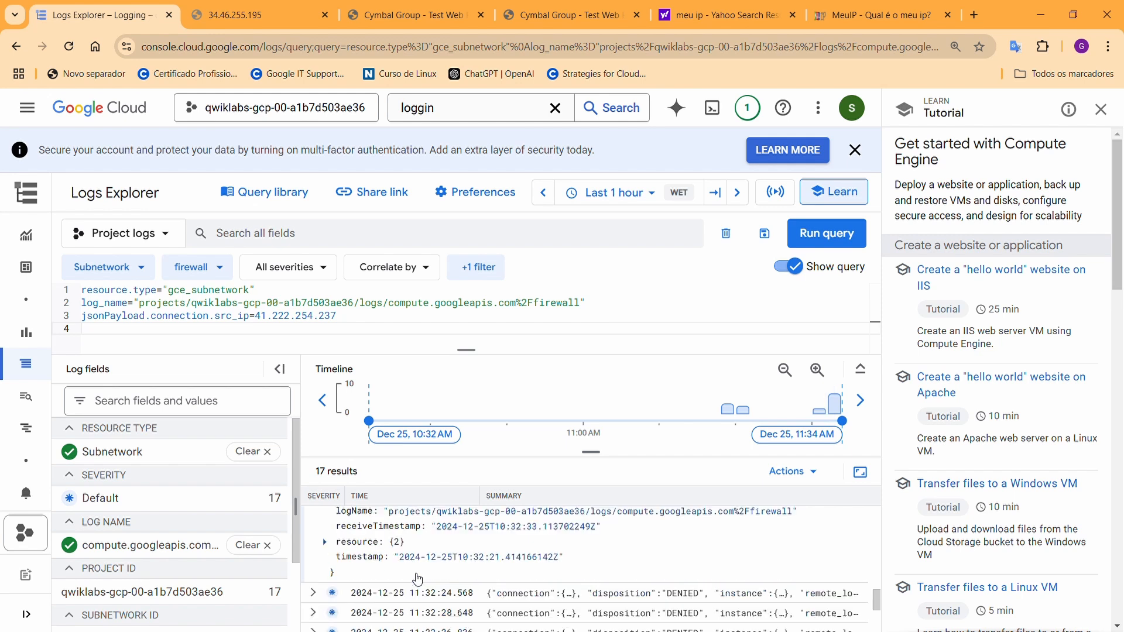
{"action": "scroll", "coordinate": [417, 579], "scroll_direction": "down", "scroll_amount": 1}
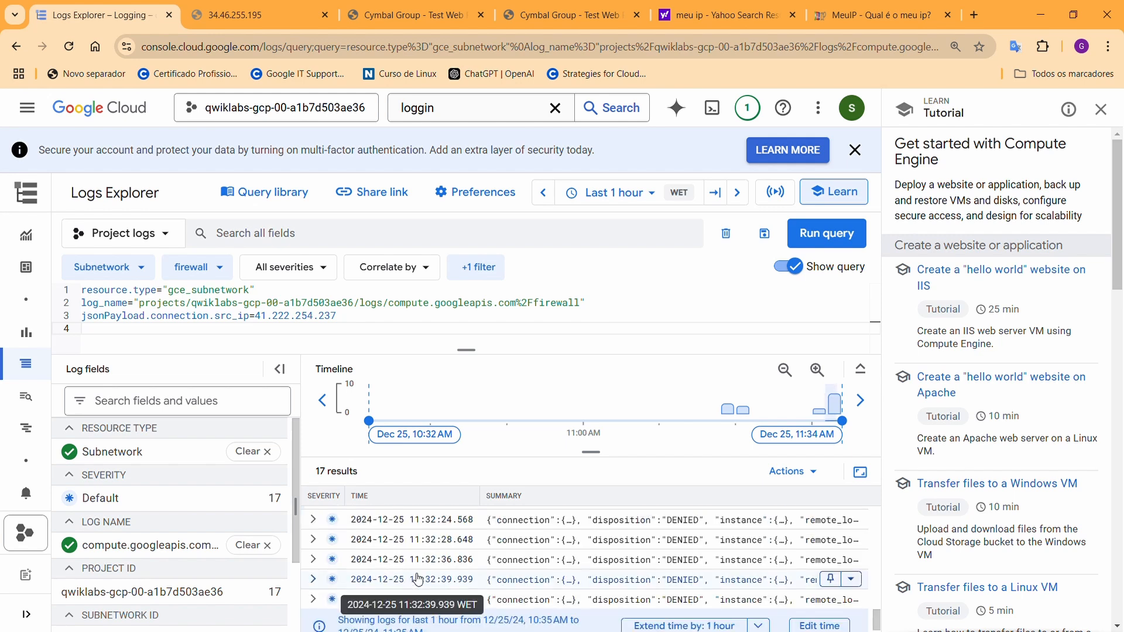
{"action": "scroll", "coordinate": [433, 571], "scroll_direction": "up", "scroll_amount": 3}
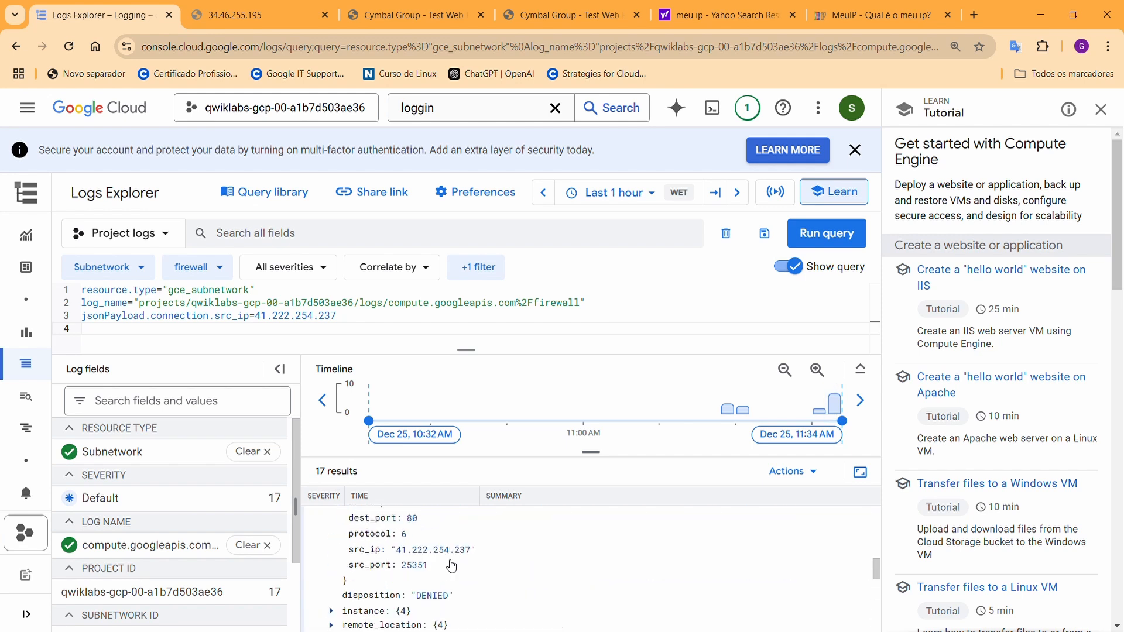
{"action": "scroll", "coordinate": [451, 565], "scroll_direction": "up", "scroll_amount": 2}
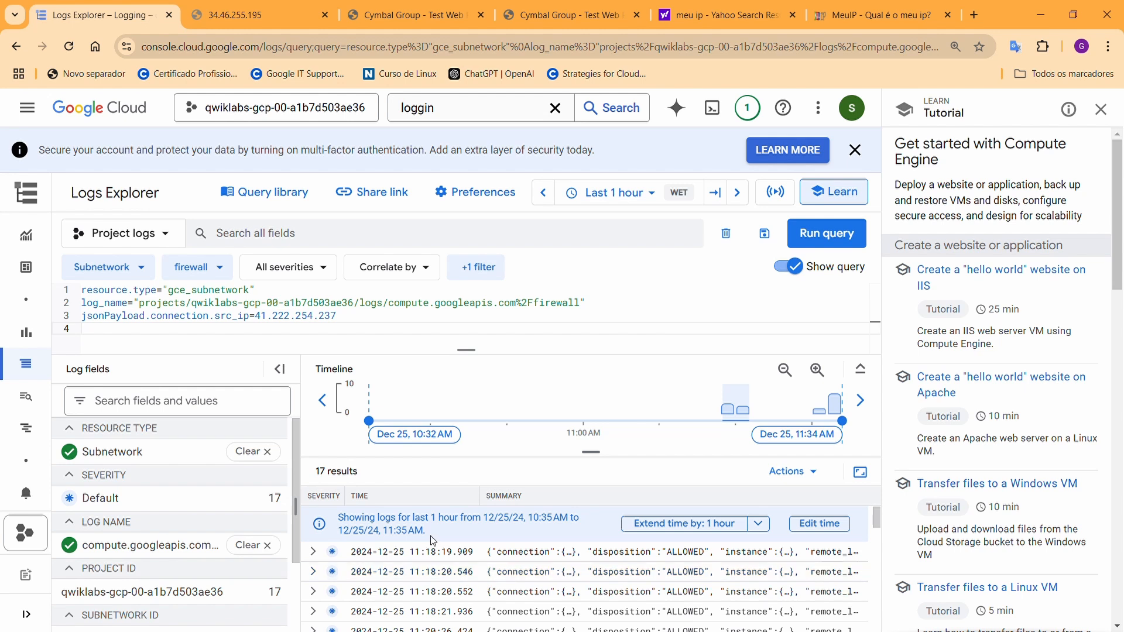
Recheck the 34.46.255.195 tab, then go to VPC network > Firewall rules
{"action": "left_click", "coordinate": [269, 16]}
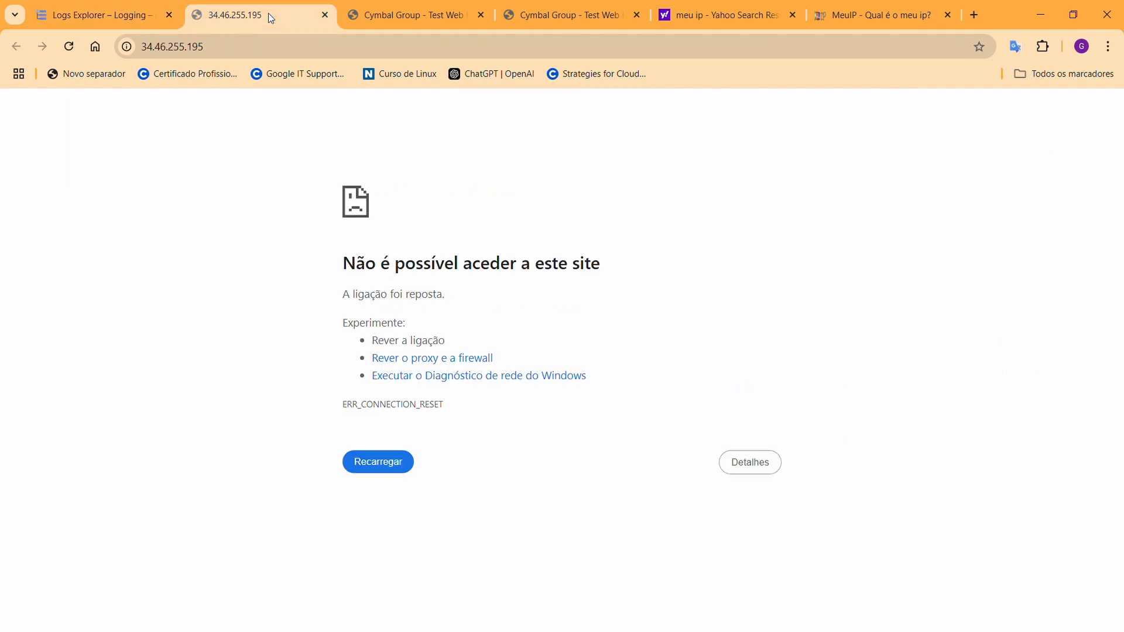
{"action": "left_click", "coordinate": [62, 18]}
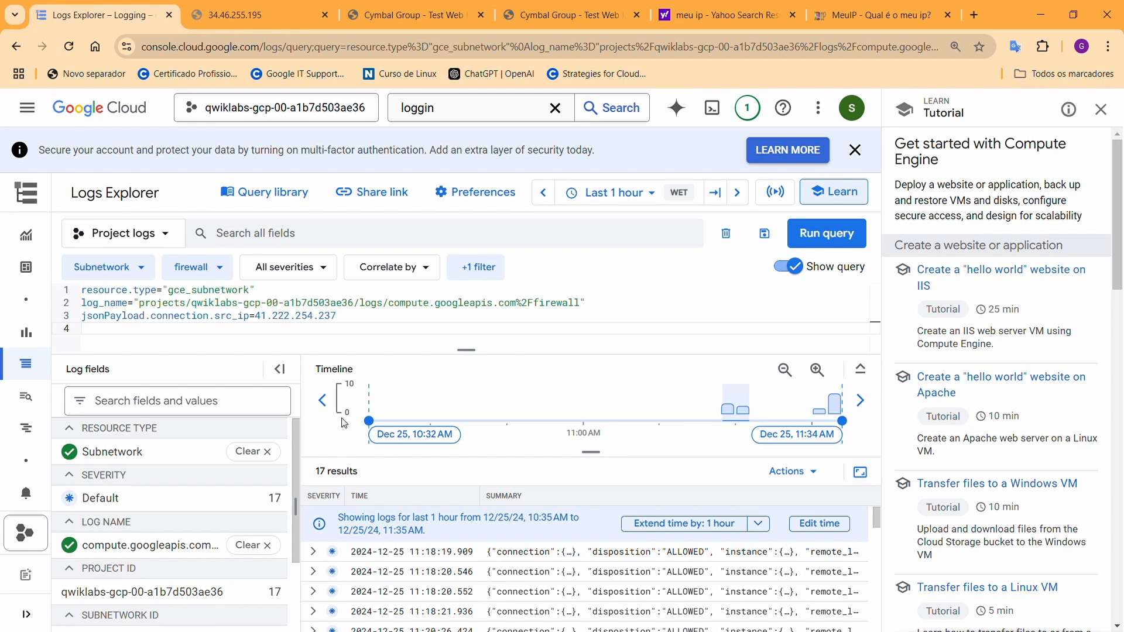
{"action": "left_click", "coordinate": [30, 119]}
{"action": "mouse_move", "coordinate": [138, 543]}
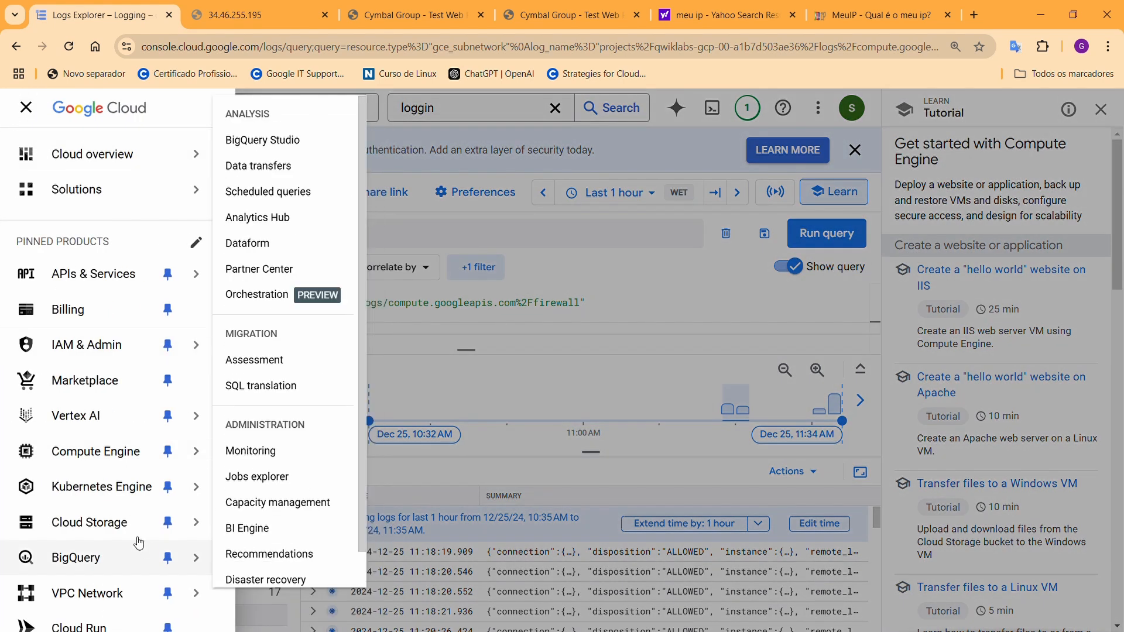
{"action": "mouse_move", "coordinate": [111, 591]}
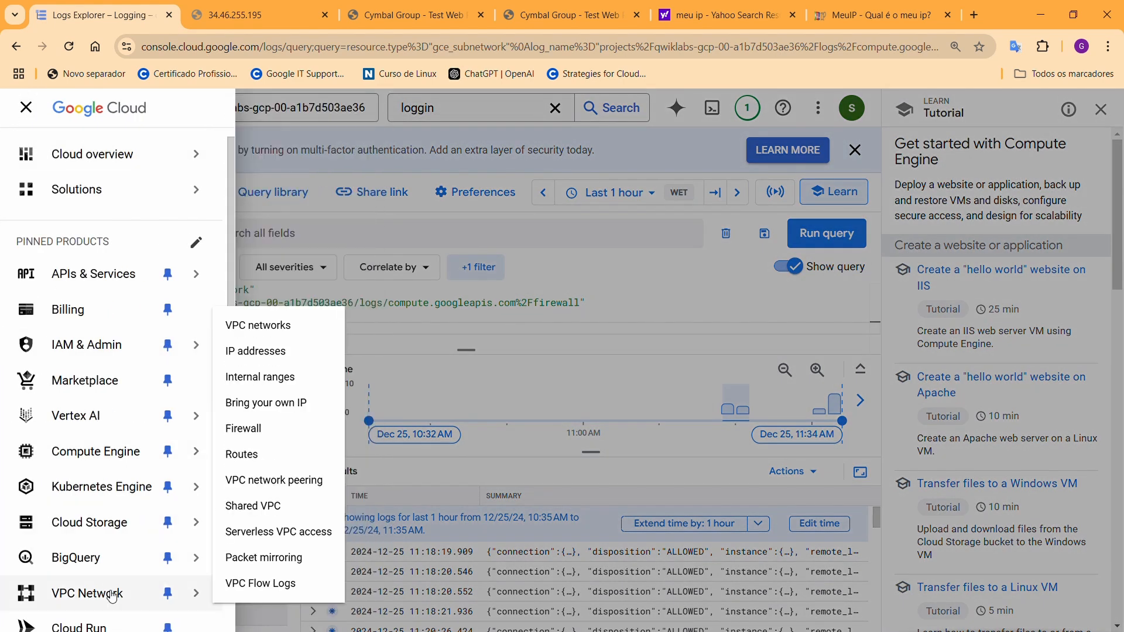
{"action": "left_click", "coordinate": [269, 430]}
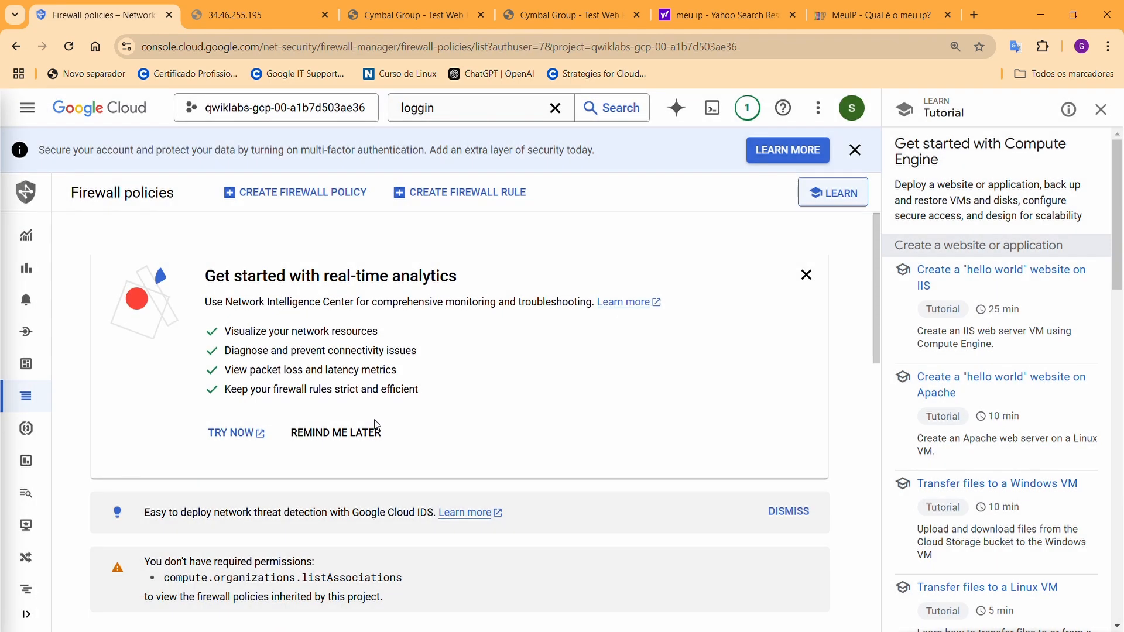
{"action": "scroll", "coordinate": [357, 448], "scroll_direction": "down", "scroll_amount": 9}
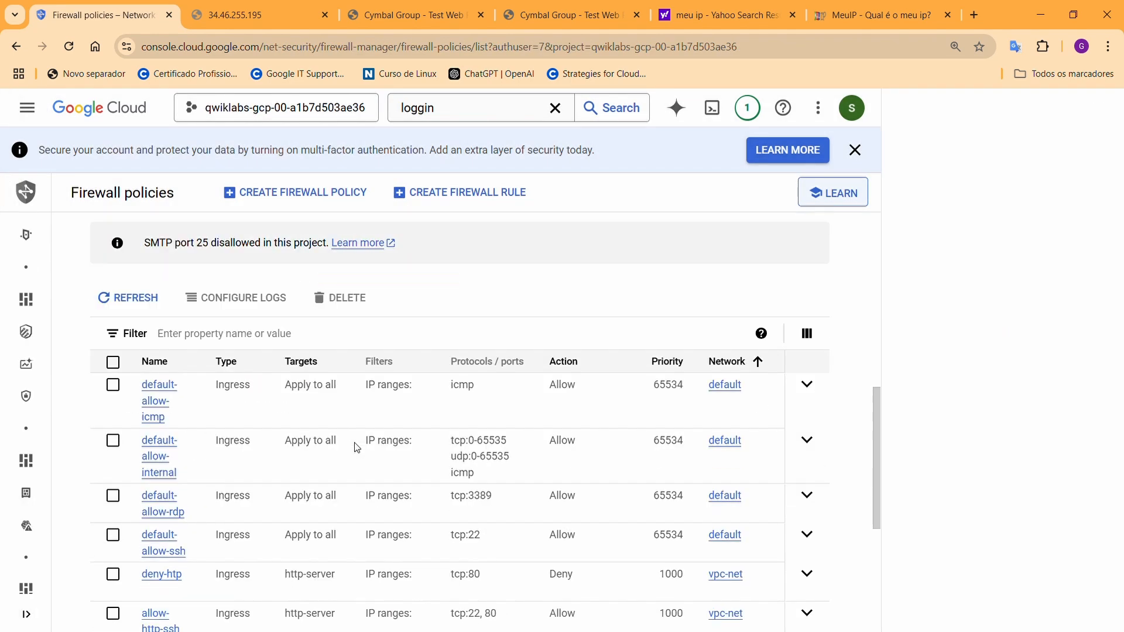
{"action": "scroll", "coordinate": [357, 448], "scroll_direction": "down", "scroll_amount": 1}
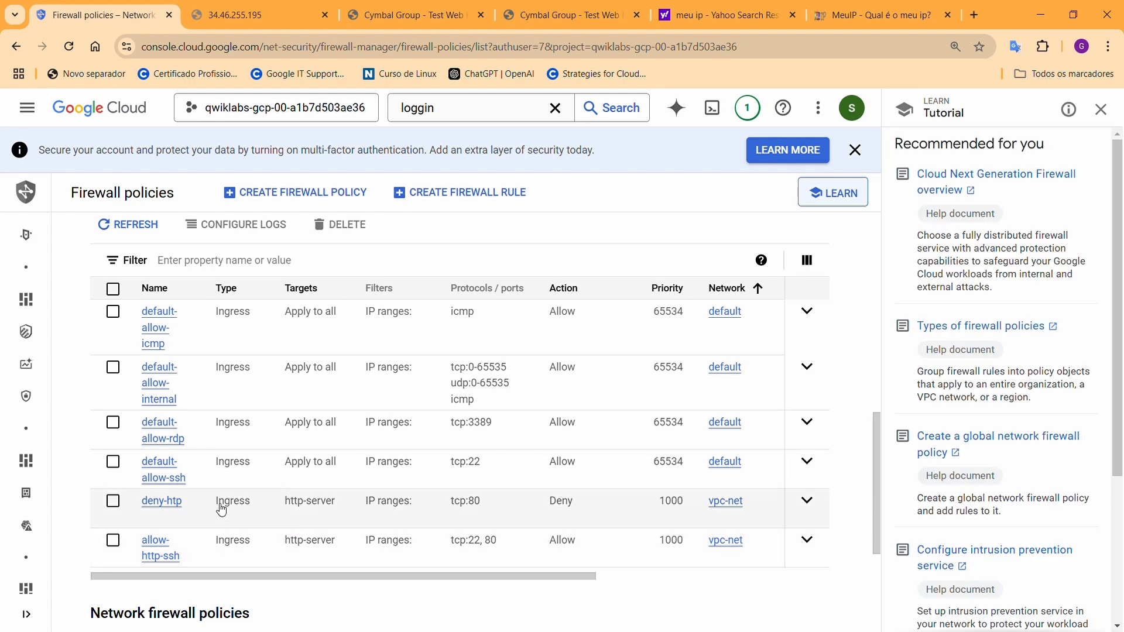
Select deny-htp and expand it, showing Deny tcp:80 from source 0.0.0.0/0
{"action": "left_click", "coordinate": [261, 512]}
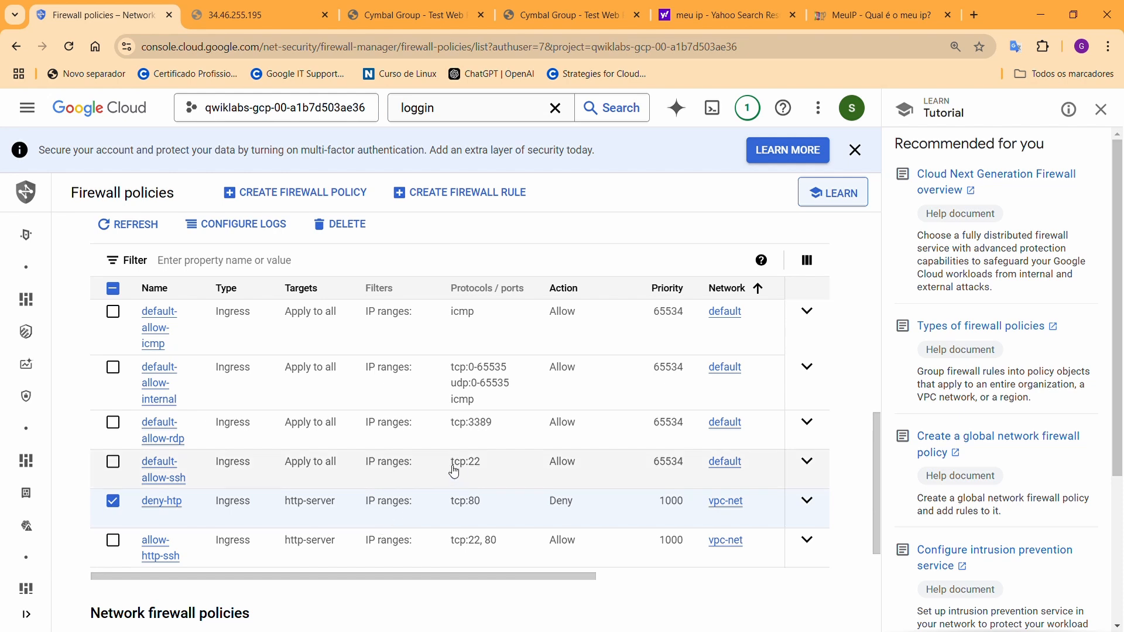
{"action": "scroll", "coordinate": [354, 449], "scroll_direction": "down", "scroll_amount": 4}
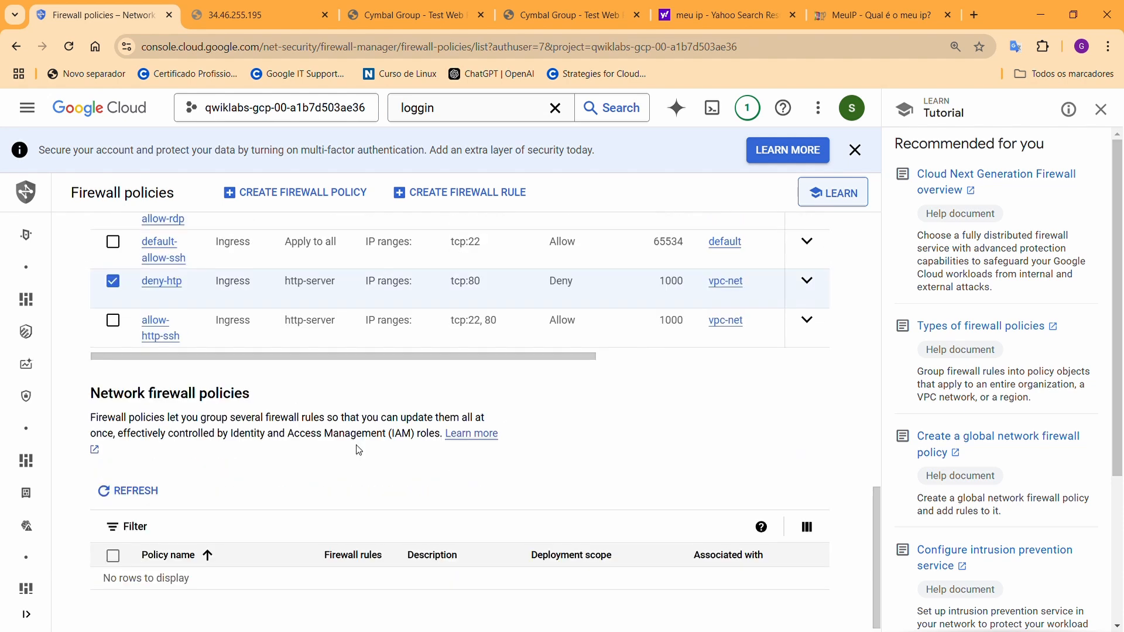
{"action": "scroll", "coordinate": [361, 457], "scroll_direction": "up", "scroll_amount": 4}
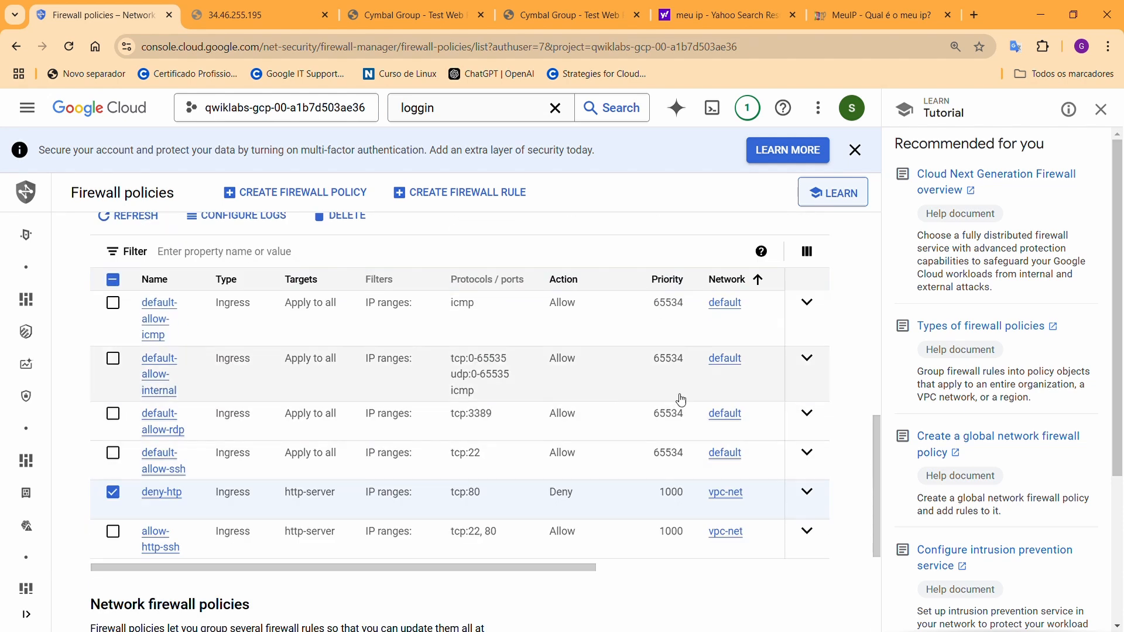
{"action": "left_click", "coordinate": [808, 493]}
{"action": "scroll", "coordinate": [413, 370], "scroll_direction": "up", "scroll_amount": 3}
{"action": "scroll", "coordinate": [405, 360], "scroll_direction": "up", "scroll_amount": 3}
{"action": "scroll", "coordinate": [407, 354], "scroll_direction": "down", "scroll_amount": 6}
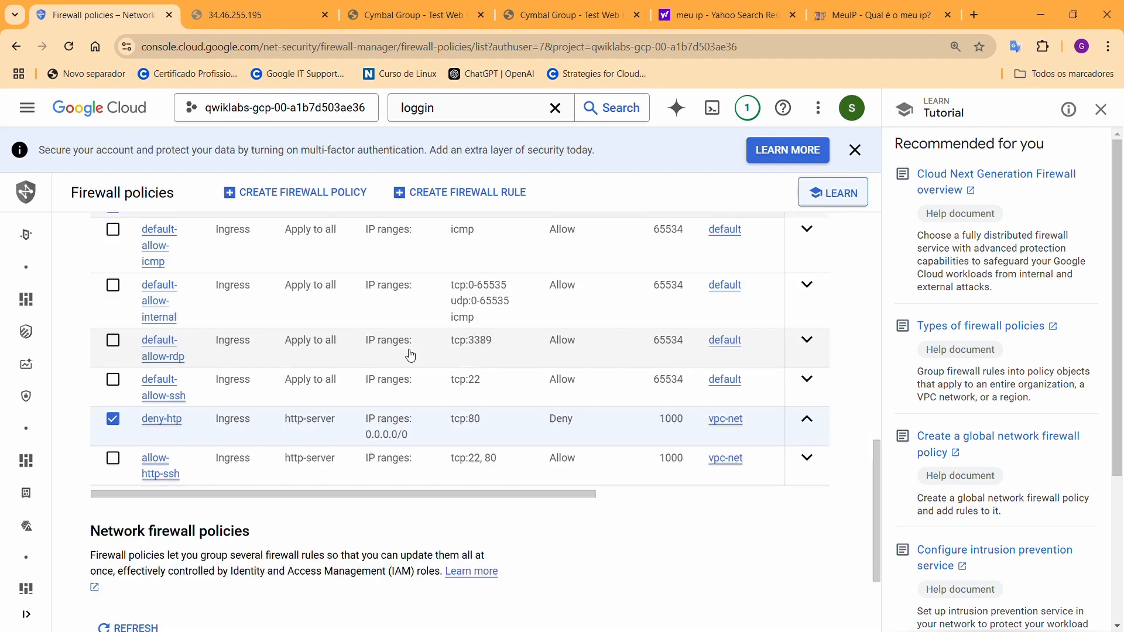
Delete the deny-htp firewall rule from its details page and confirm the deletion
{"action": "left_click", "coordinate": [175, 421]}
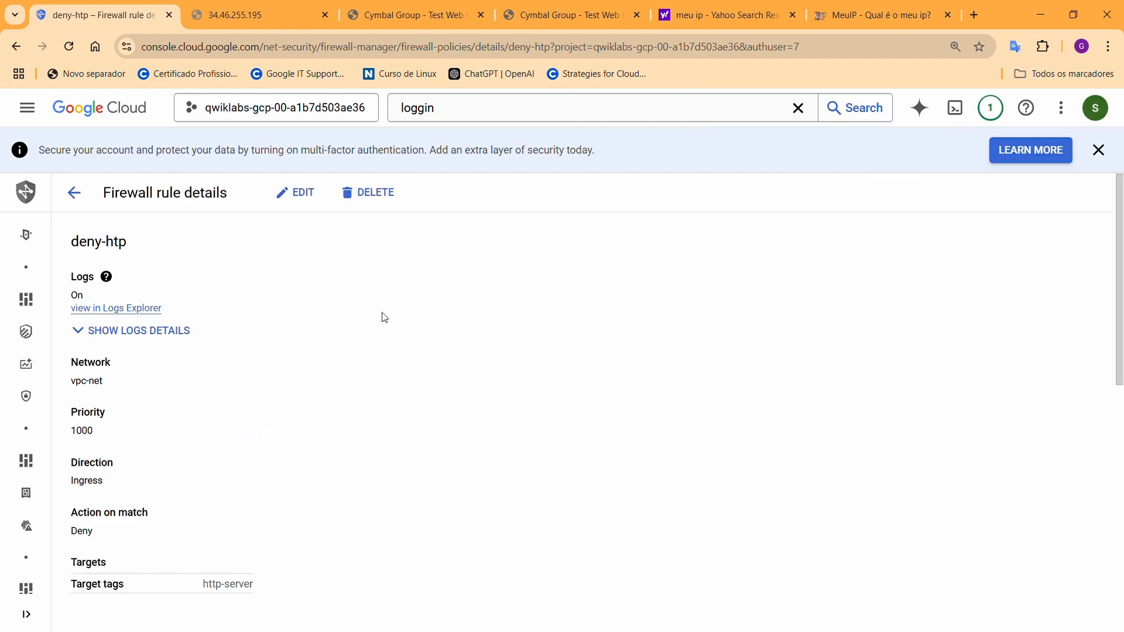
{"action": "left_click", "coordinate": [363, 197]}
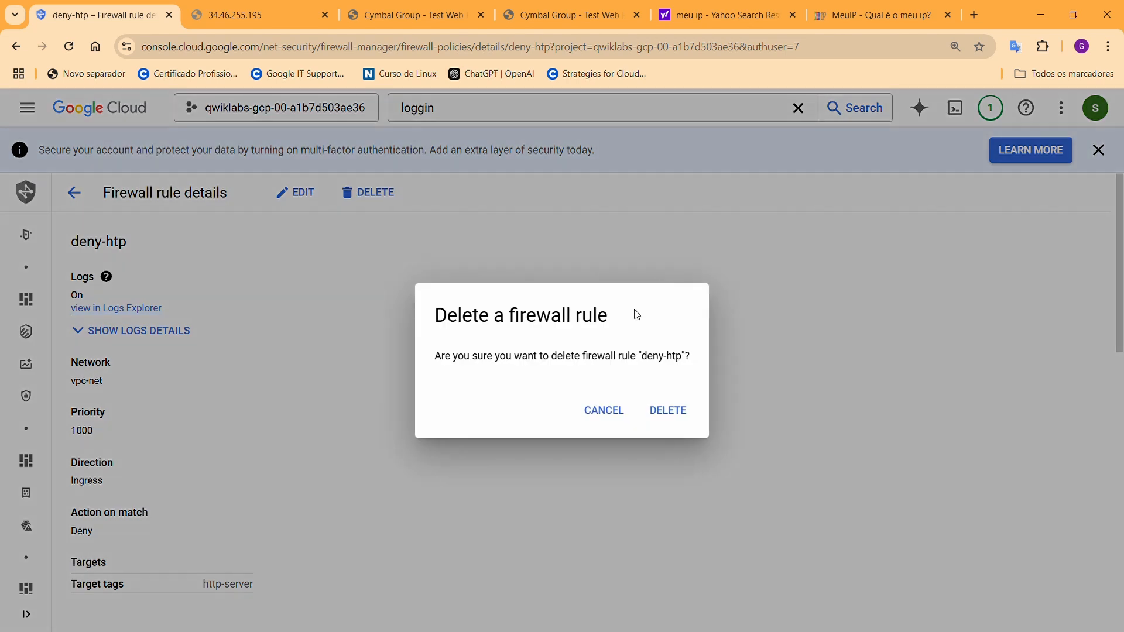
{"action": "left_click", "coordinate": [678, 420]}
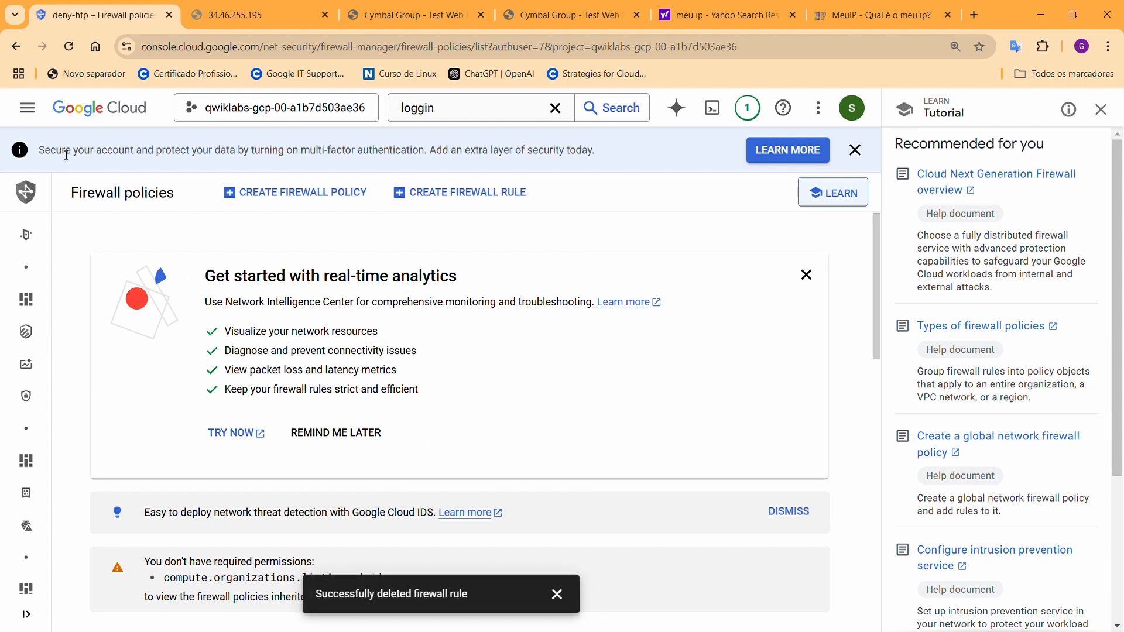
{"action": "left_click", "coordinate": [27, 108]}
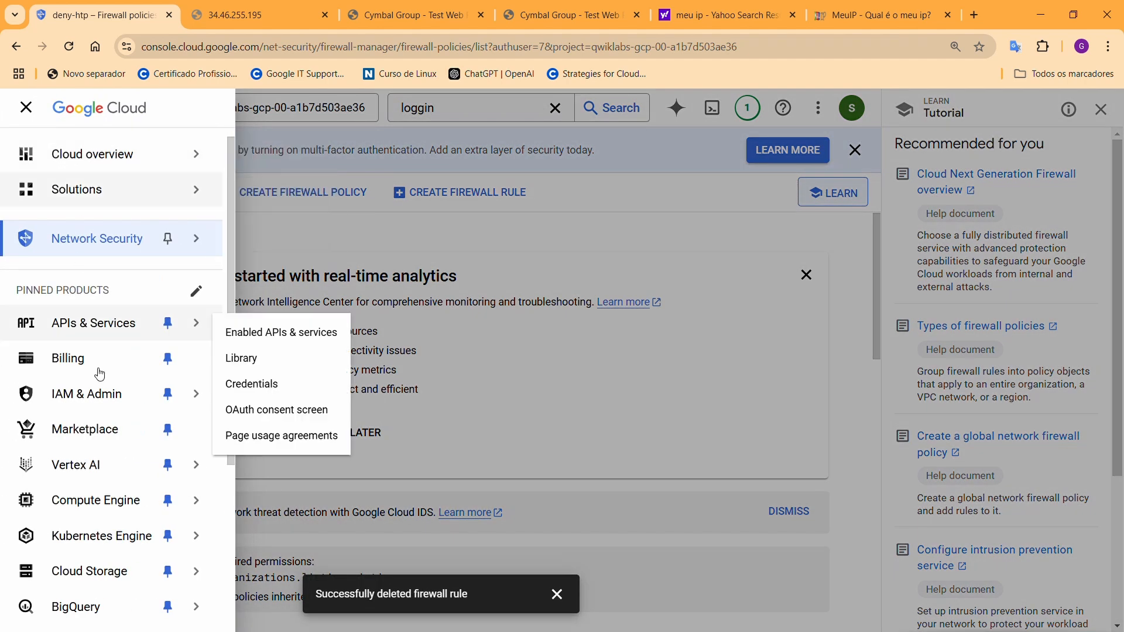
Go to Compute Engine > VM instances to find web-server at 34.46.255.195
{"action": "left_click", "coordinate": [119, 501]}
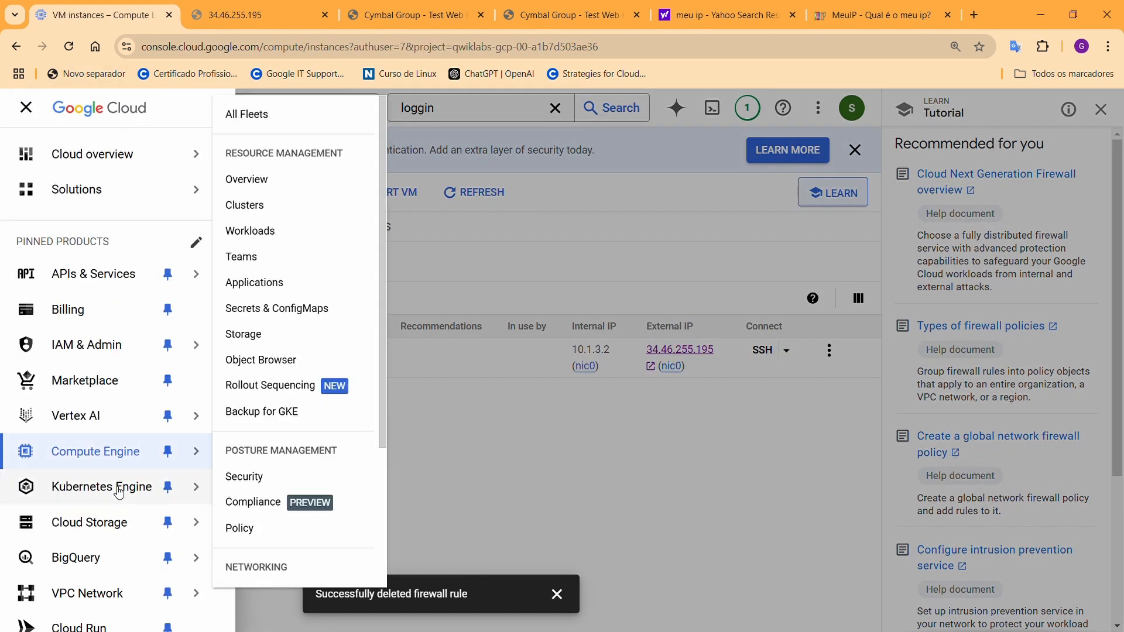
{"action": "mouse_move", "coordinate": [97, 466]}
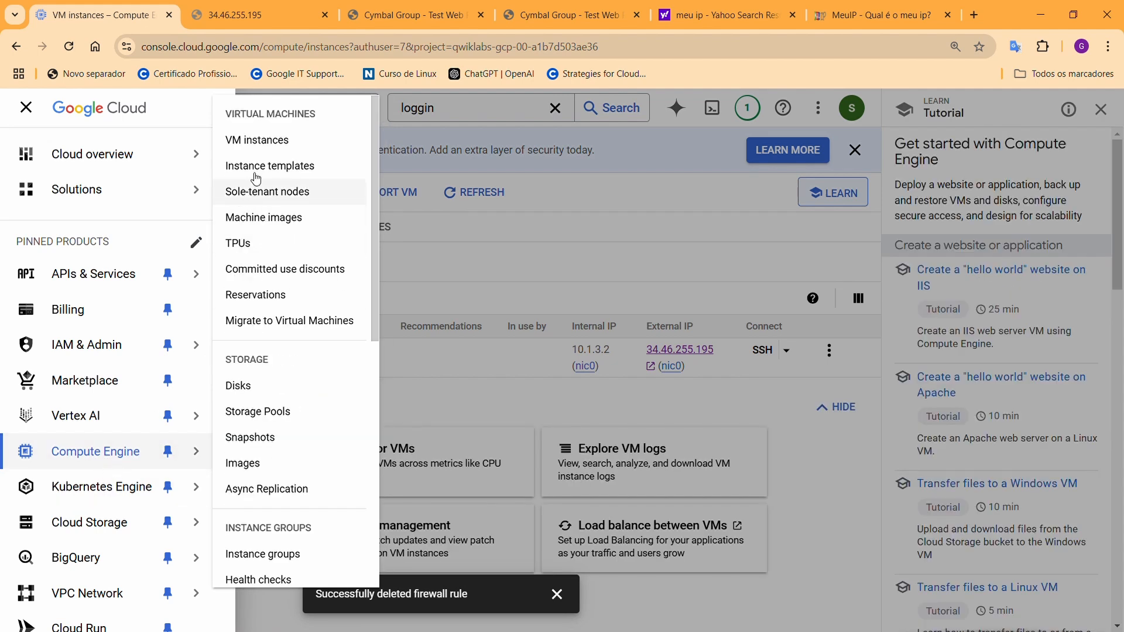
{"action": "left_click", "coordinate": [264, 151]}
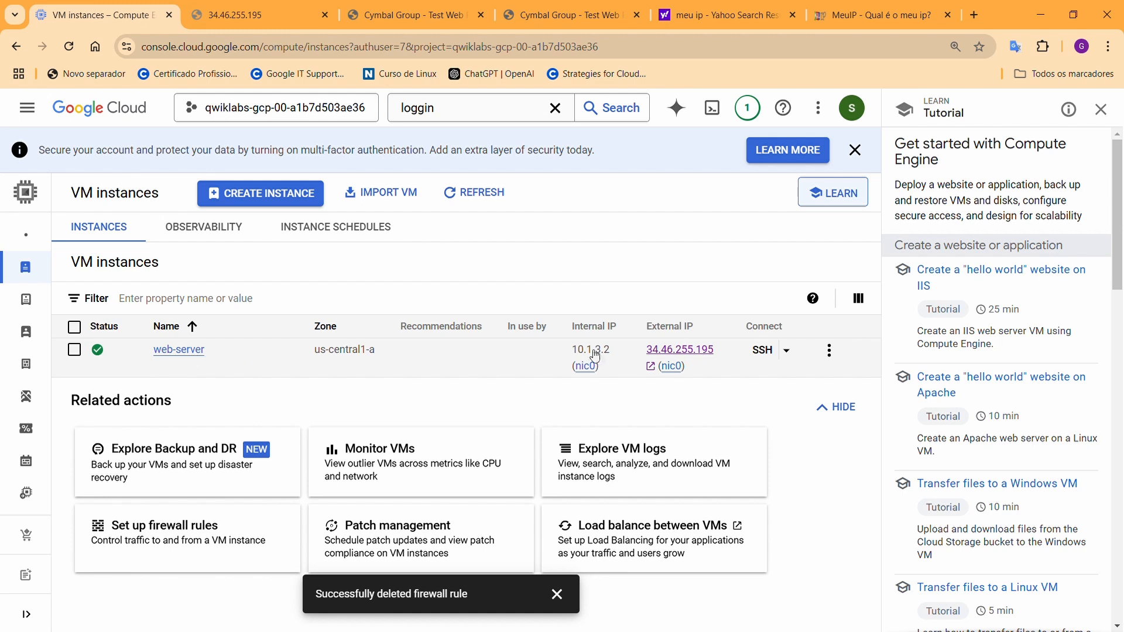
Open web-server's external IP 34.46.255.195 in a new tab, now loading Cymbal Group - Test
{"action": "left_click", "coordinate": [679, 352]}
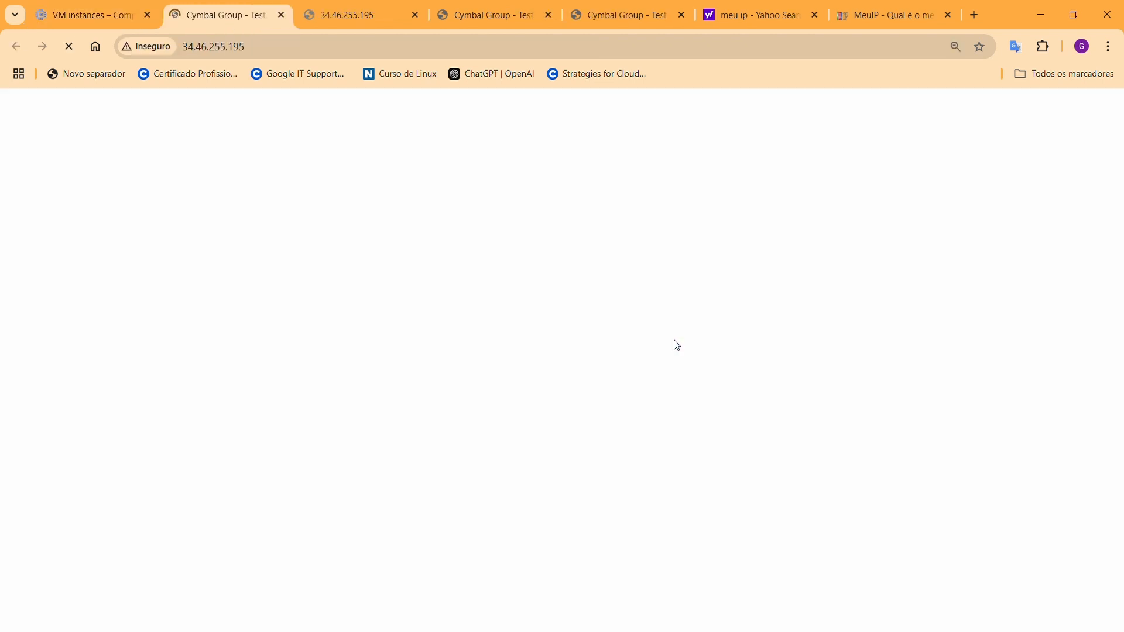